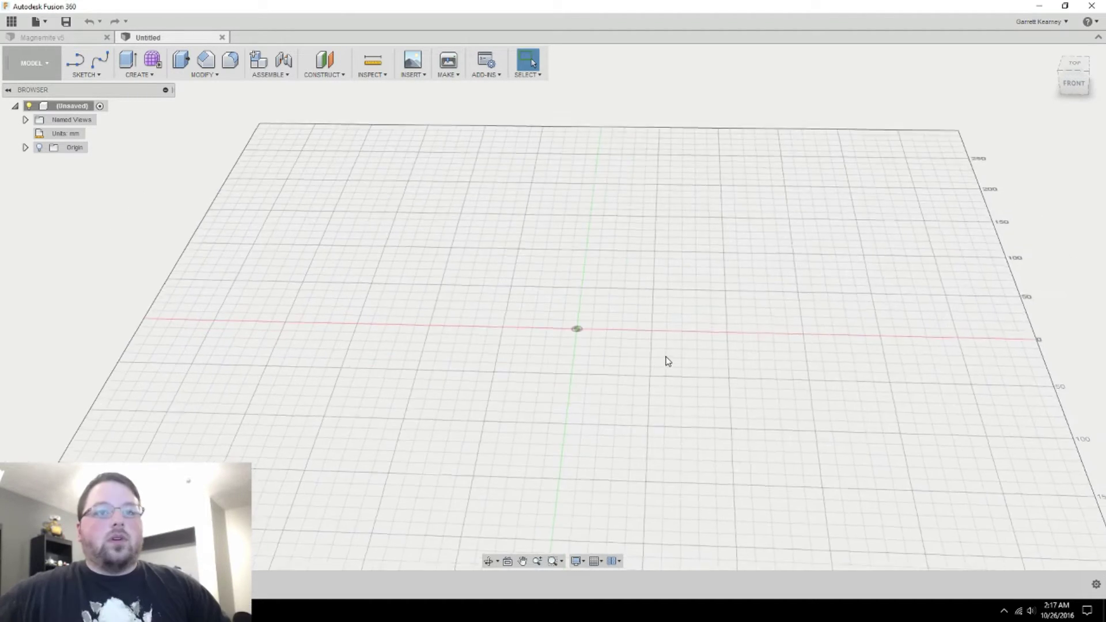
Step: Start a new sketch on the horizontal XY ground plane
mouse_move(665, 360)
middle_mouse_down("shift")
mouse_move(699, 344)
mouse_move(682, 340)
mouse_move(694, 328)
middle_mouse_up("shift")
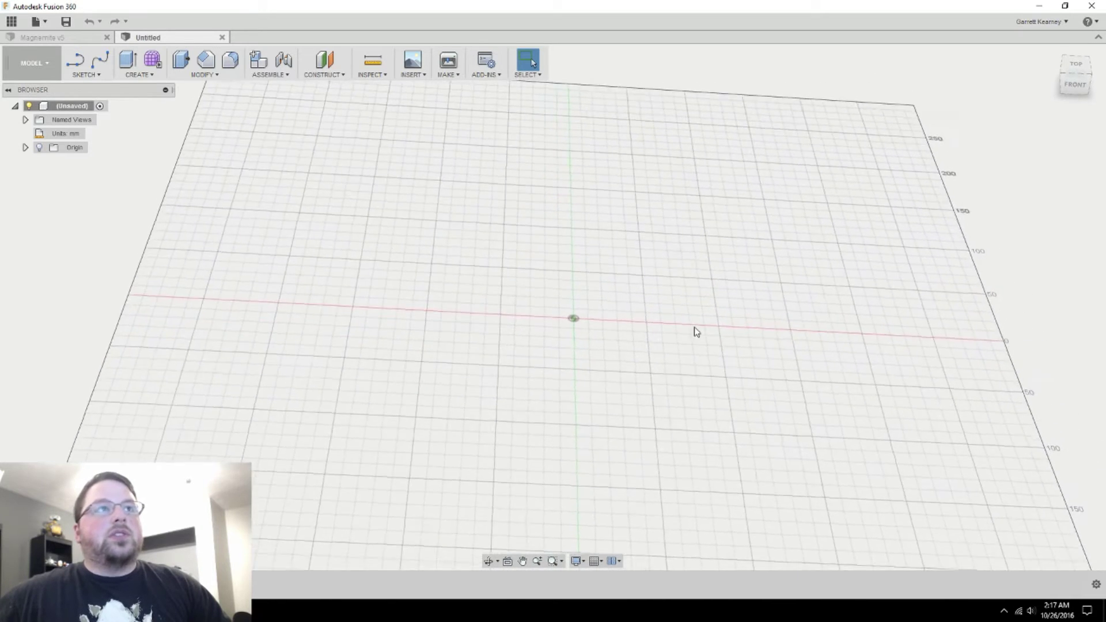
left_click(103, 79)
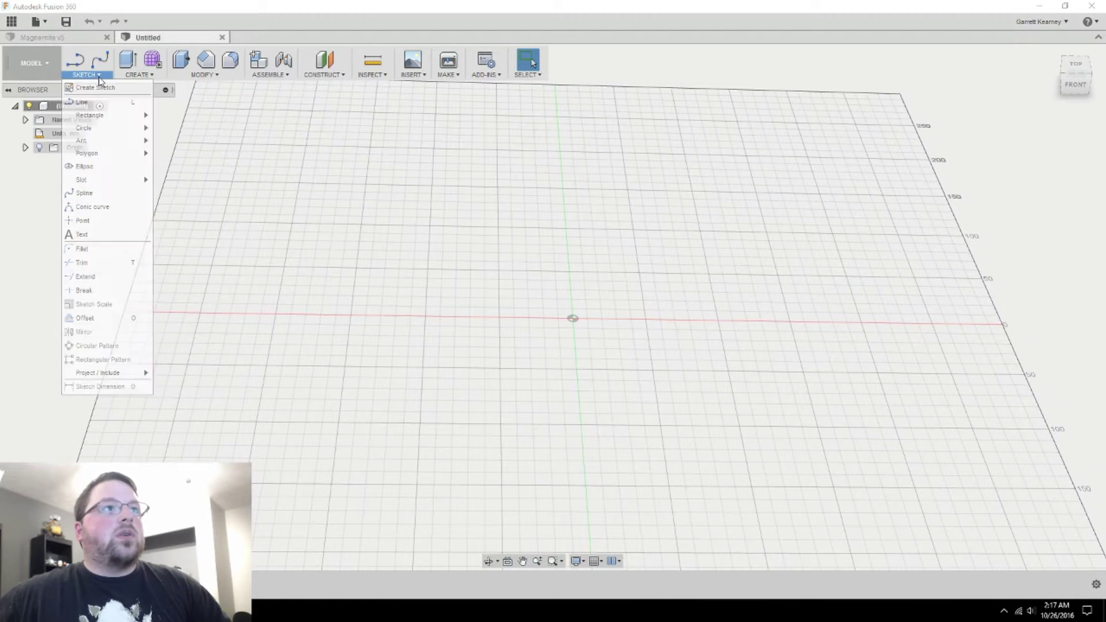
left_click(95, 84)
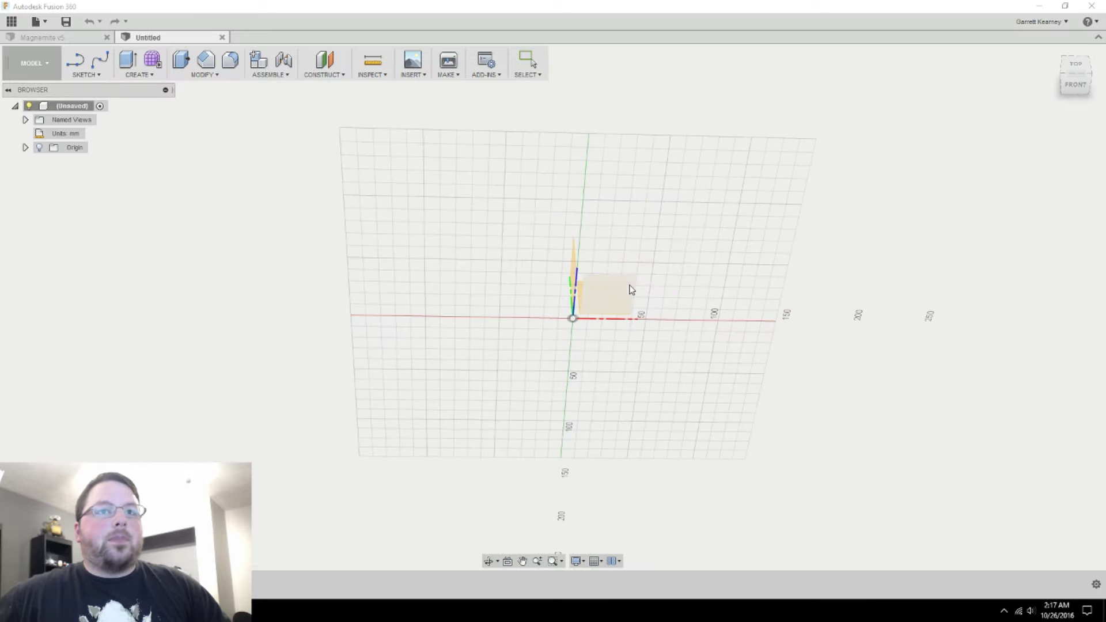
mouse_move(630, 288)
middle_mouse_down("shift")
mouse_move(637, 297)
mouse_move(615, 275)
middle_mouse_up("shift")
left_click(610, 269)
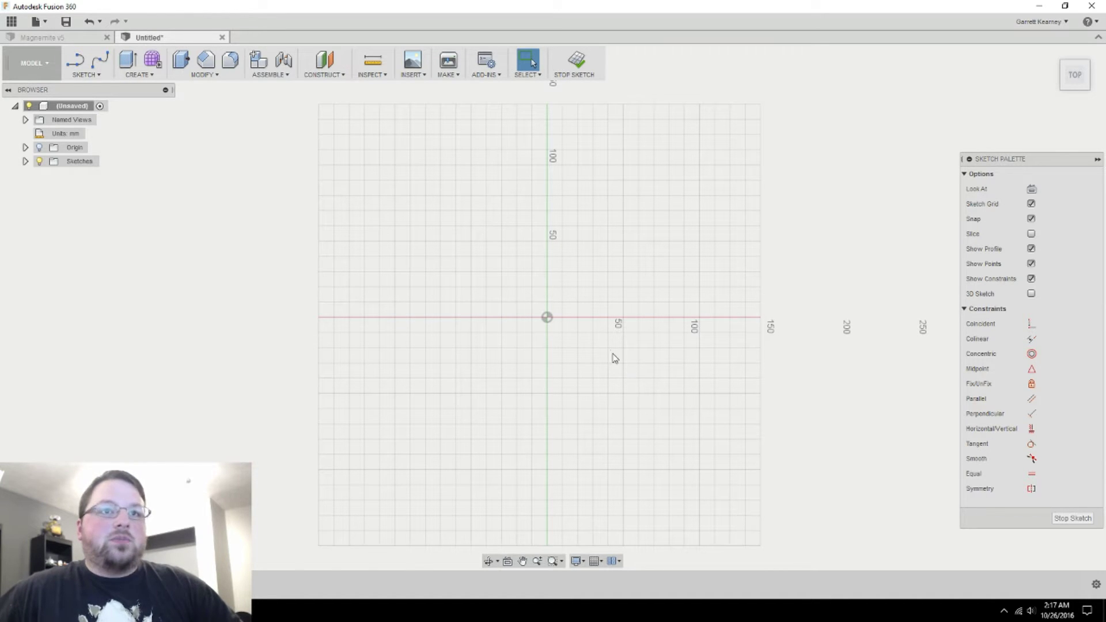
Step: Draw a 180 mm diameter circle centred on the origin
key("c")
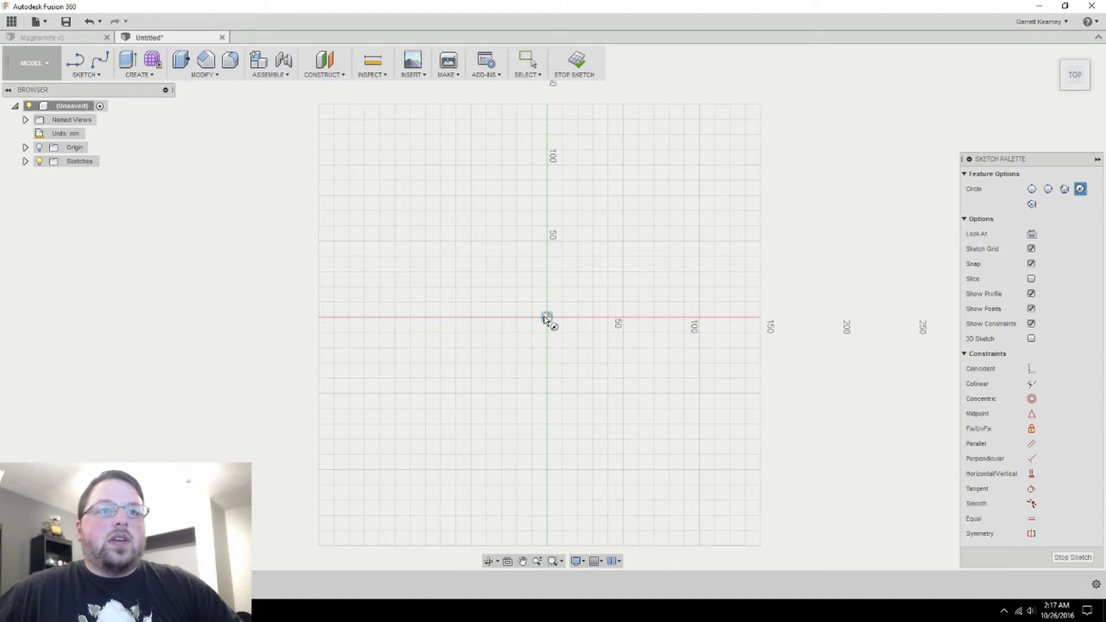
left_click(547, 317)
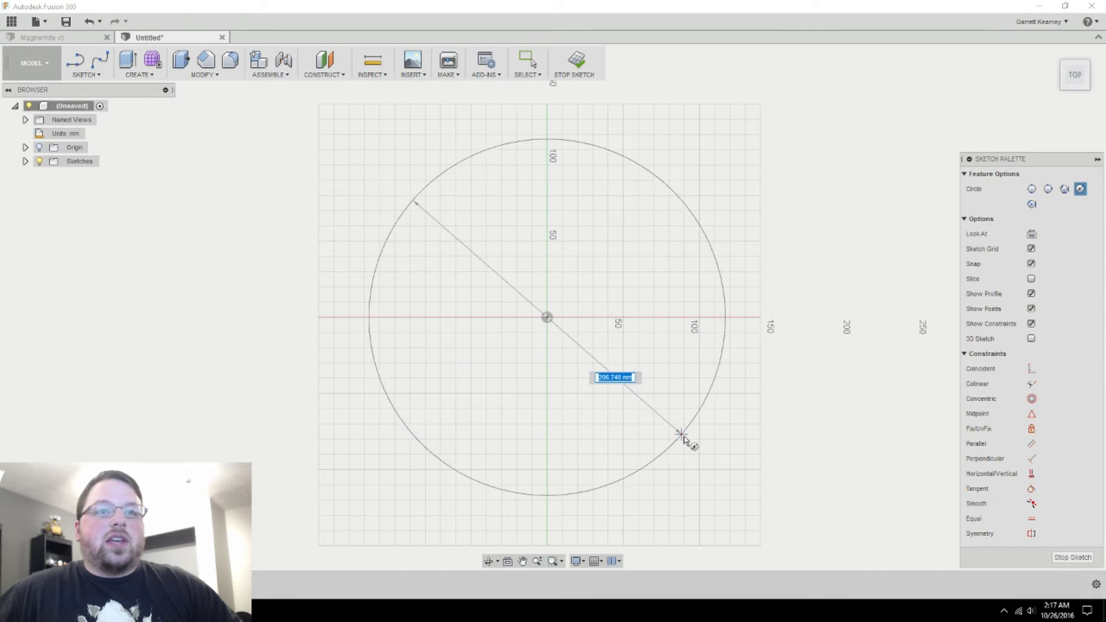
type("180")
key("Return")
key("Escape")
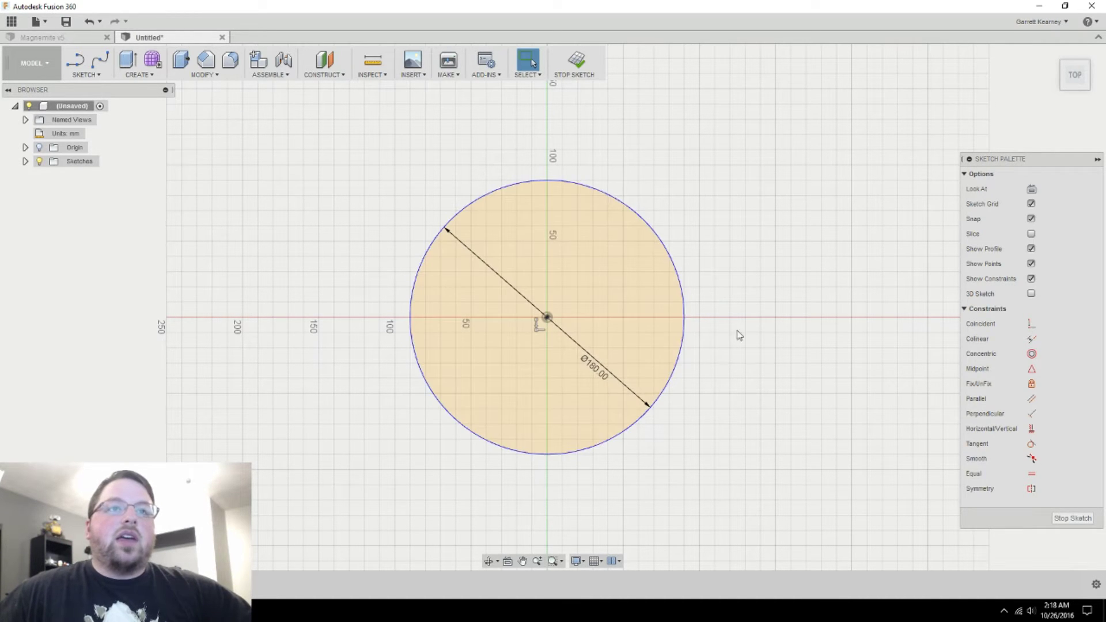
Step: Draw a second circle centred on the origin, just inside the 180 mm circle
key("c")
left_click(547, 317)
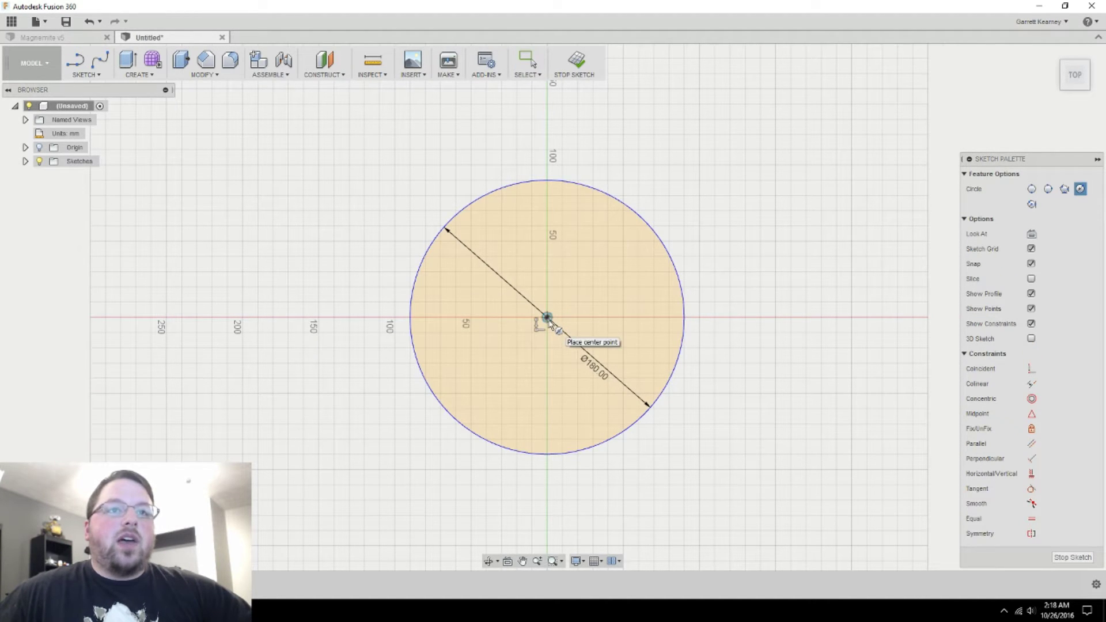
left_click(646, 375)
key("Escape")
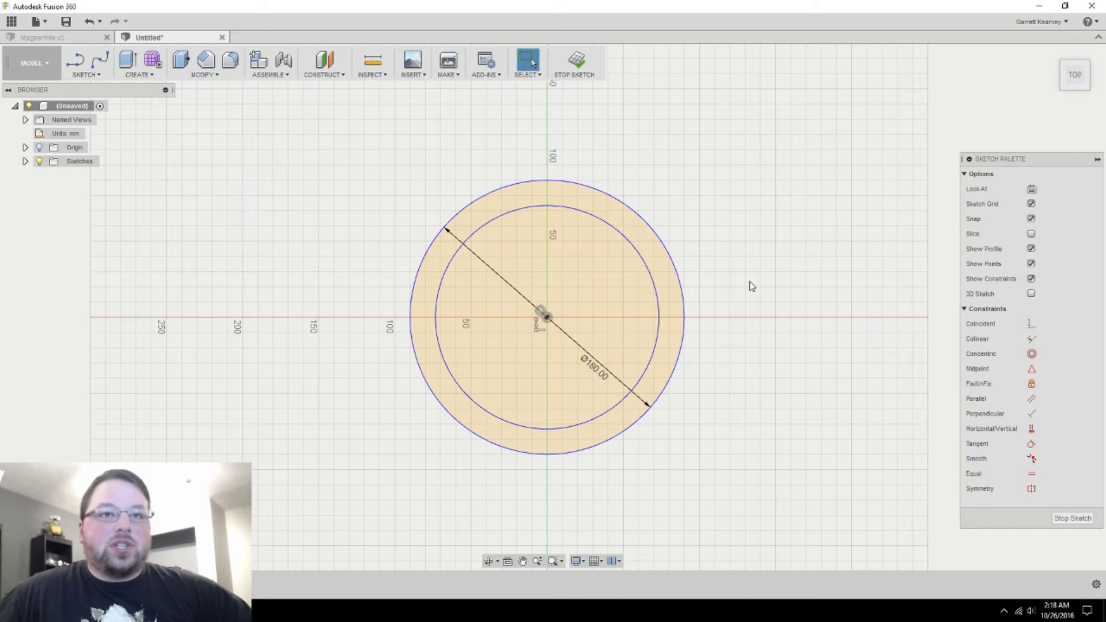
Step: Dimension the gap between the inner and outer circles as 8 mm
left_click(73, 77)
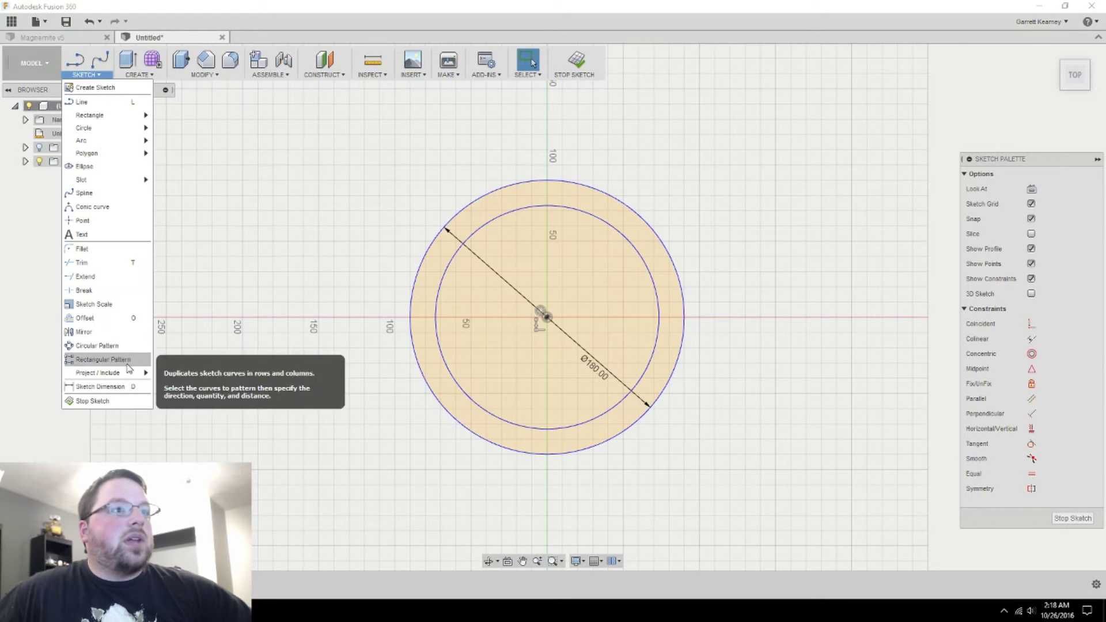
left_click(717, 285)
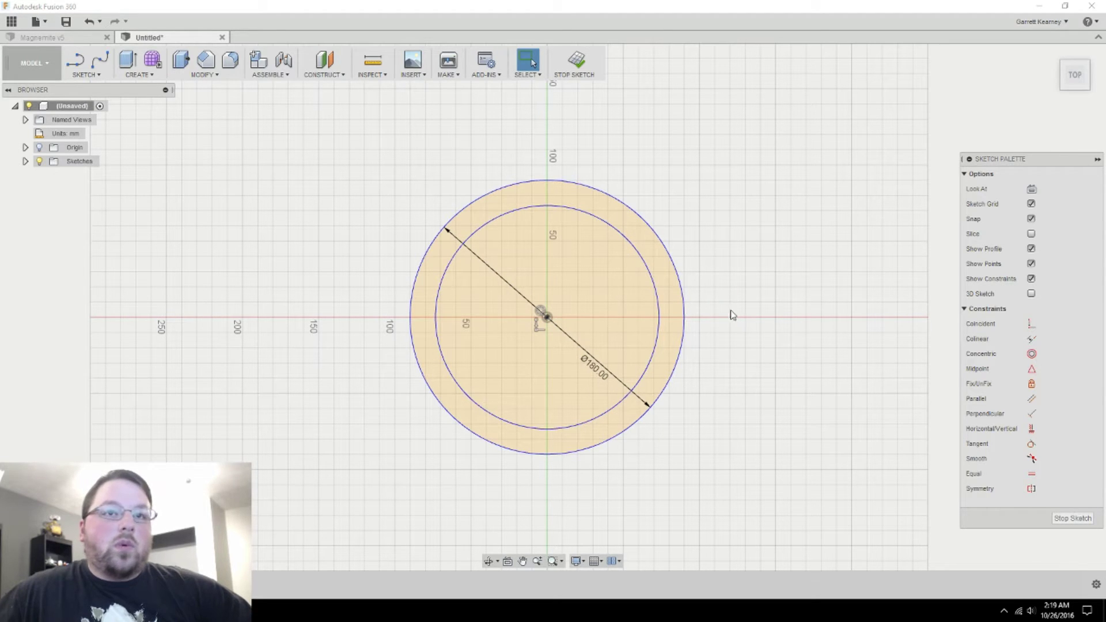
left_click(682, 317)
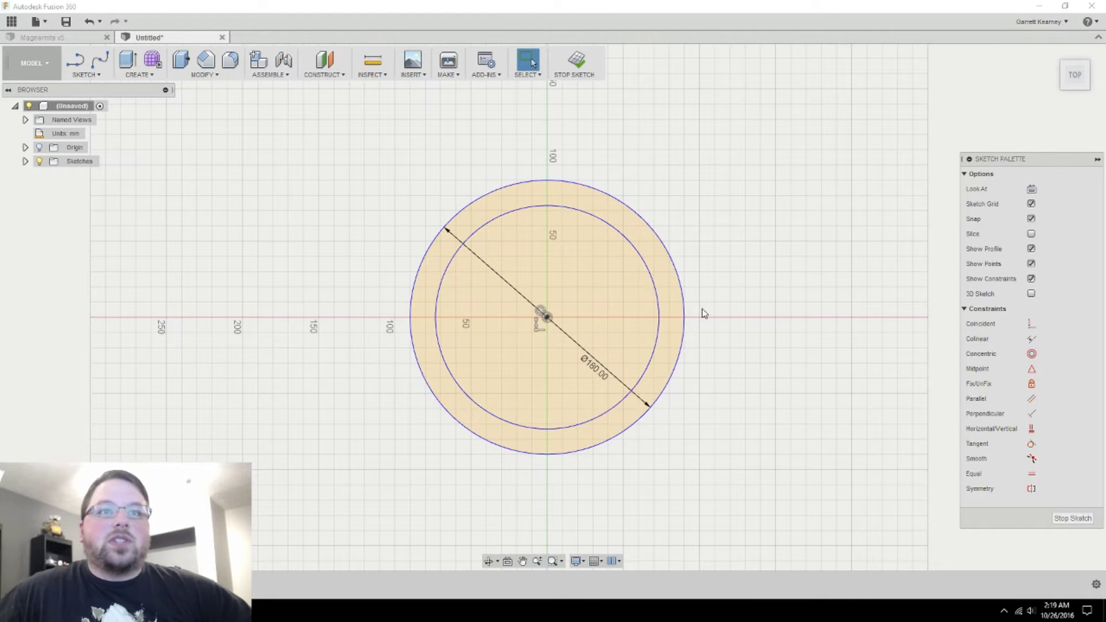
left_click(658, 305)
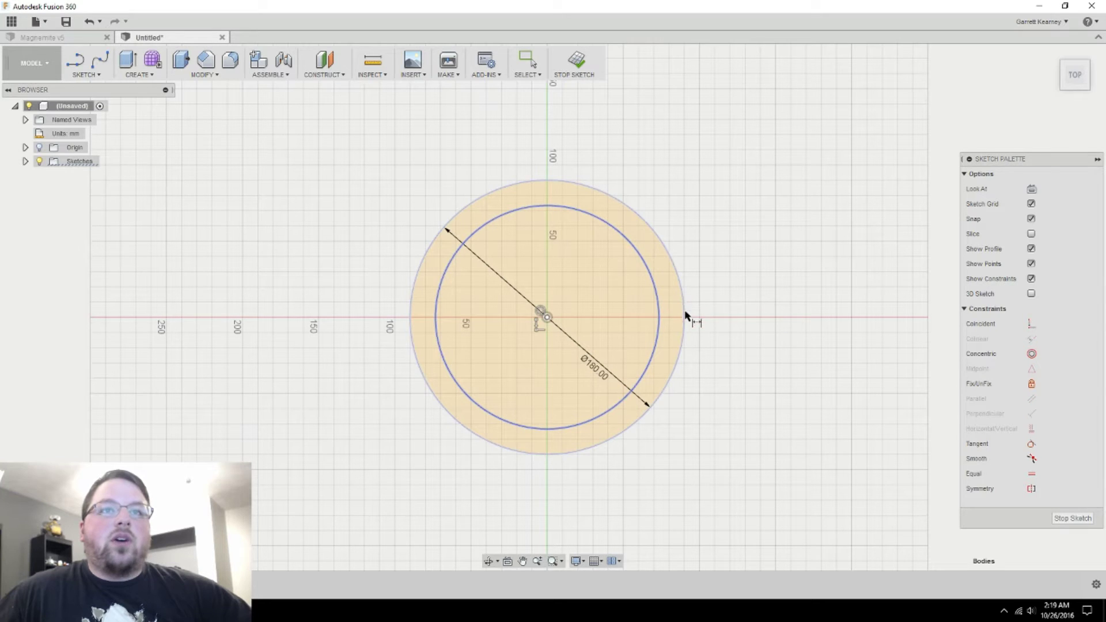
left_click(683, 329)
left_click(680, 326)
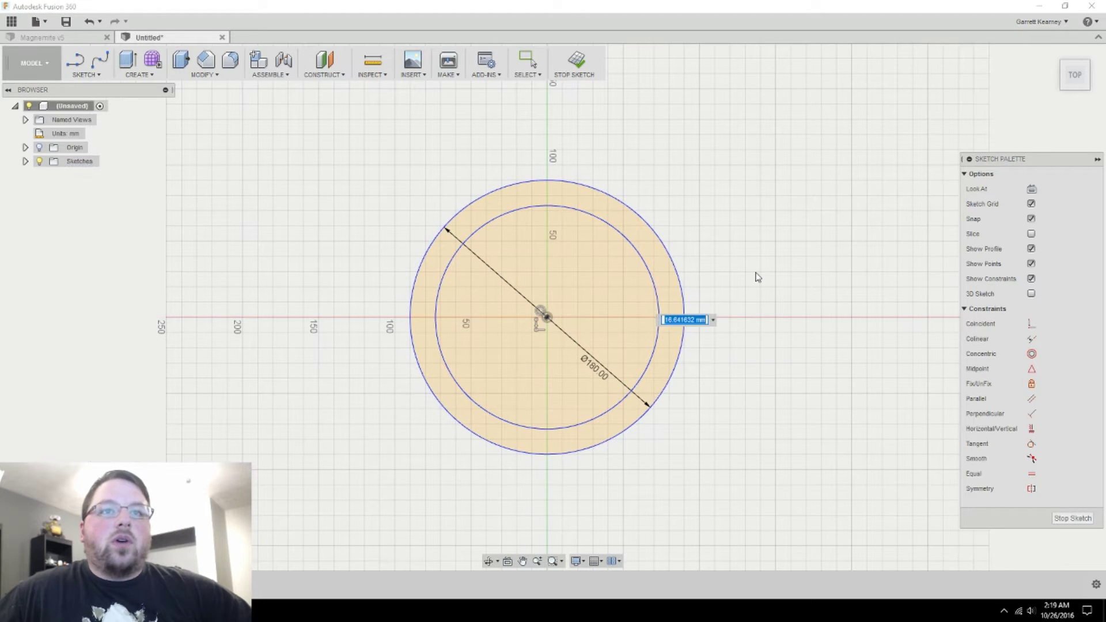
type("8")
key("Return")
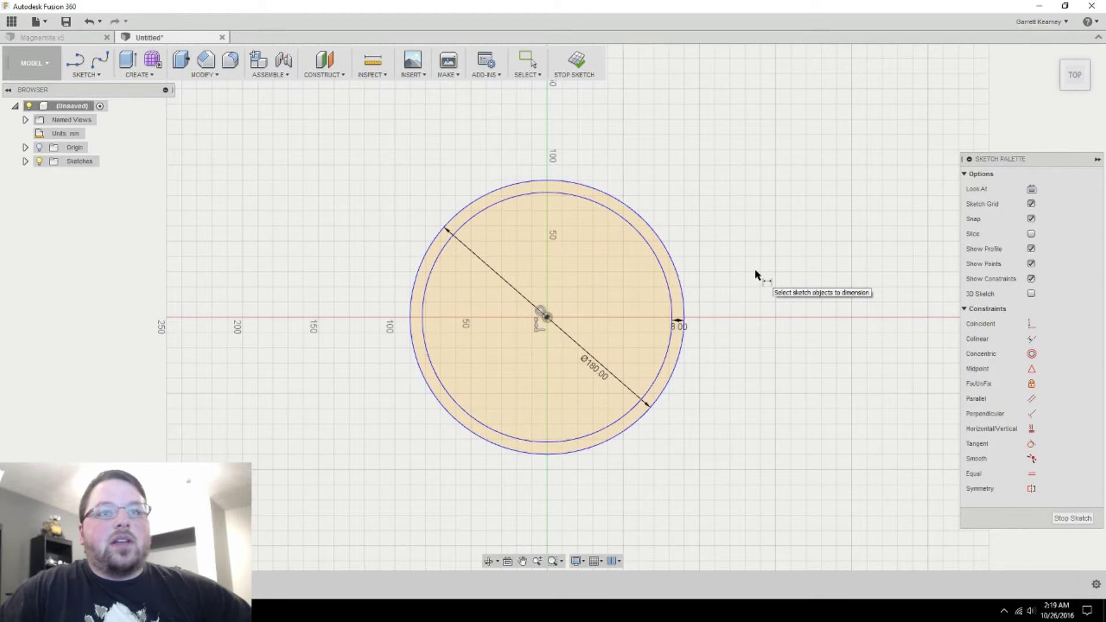
key("Escape")
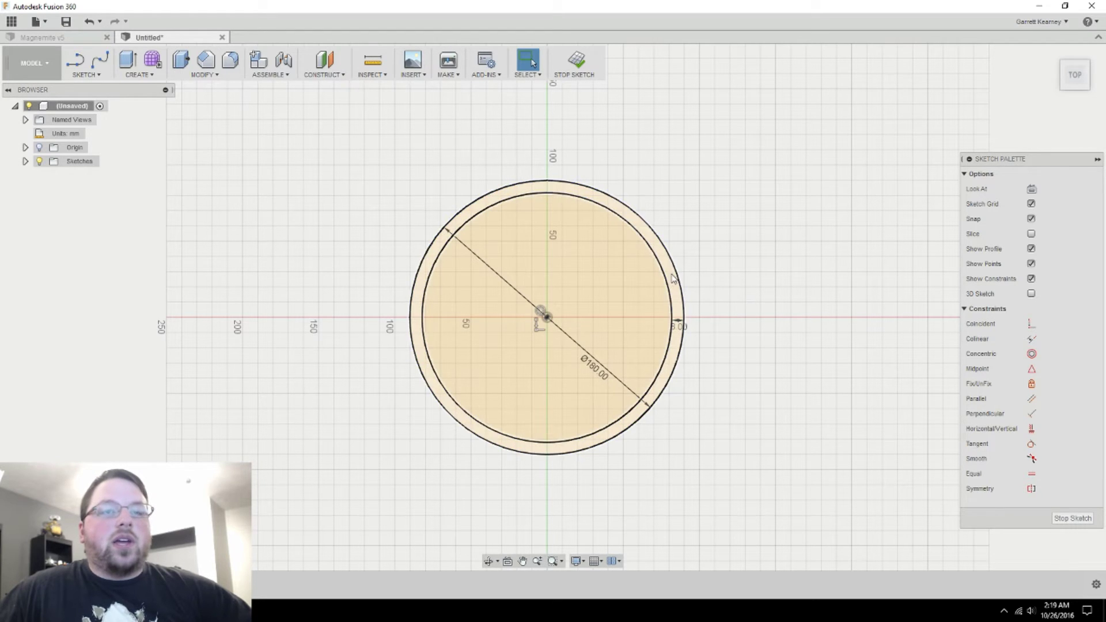
Step: Select the inner and outer circles, then clear the selection
left_click(668, 281)
left_click(680, 283, "shift")
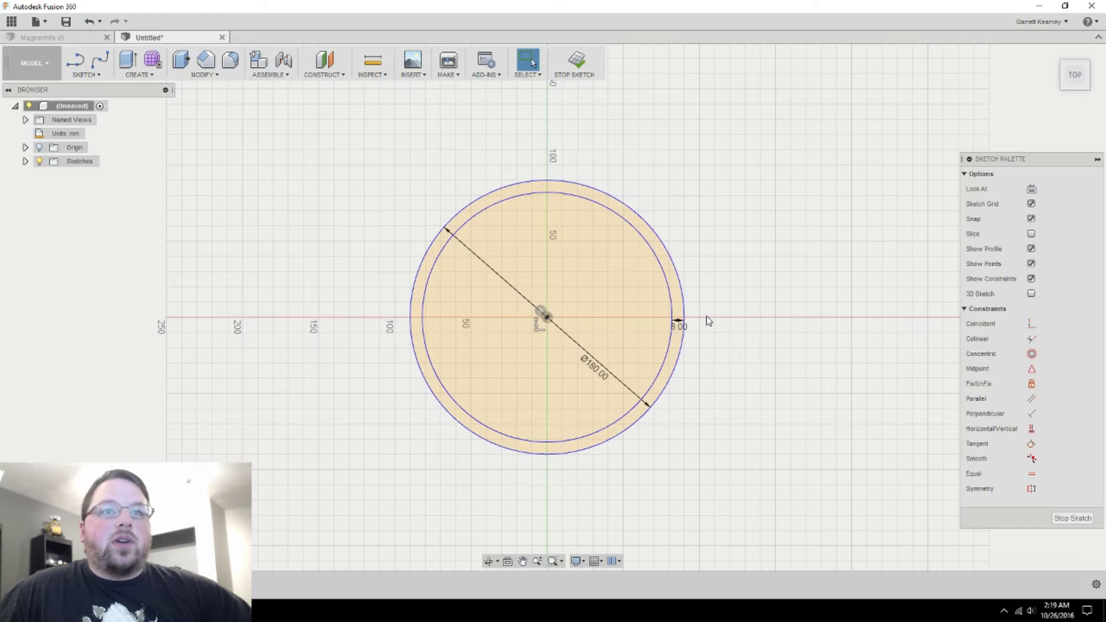
left_click(746, 166)
left_click(663, 278)
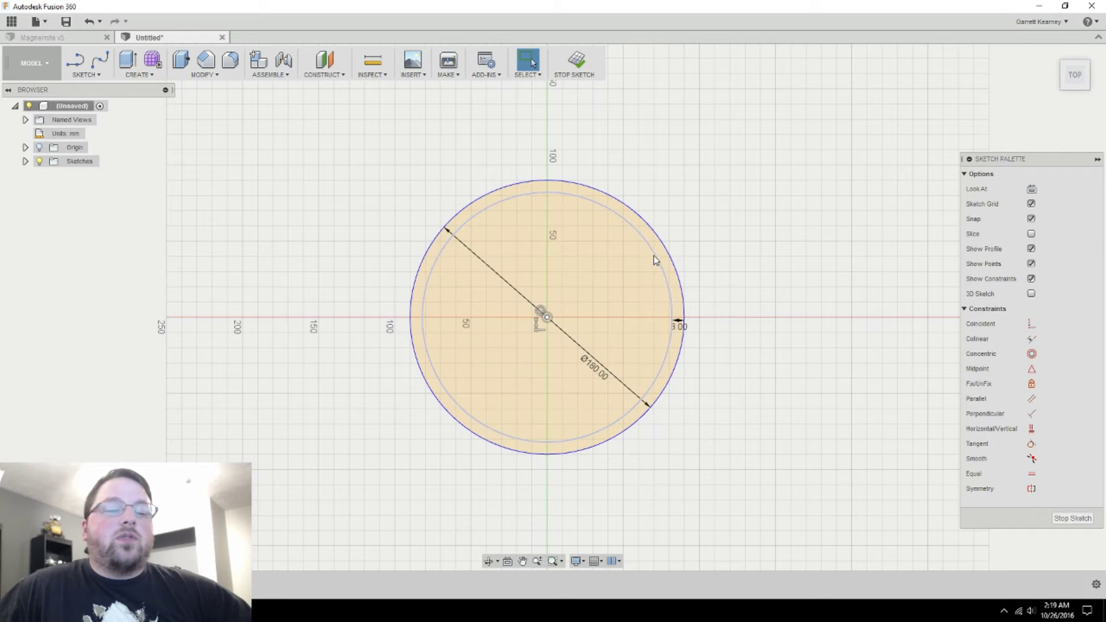
left_click(556, 142)
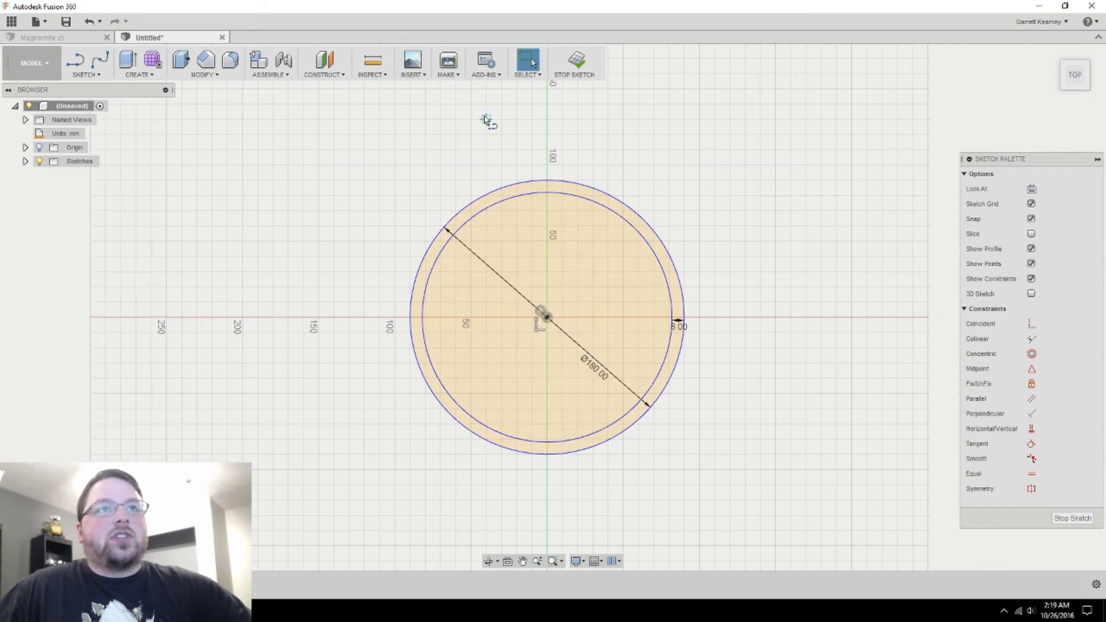
Step: Draw a vertical line through the centre, extending past both circles
key("l")
left_click(547, 119)
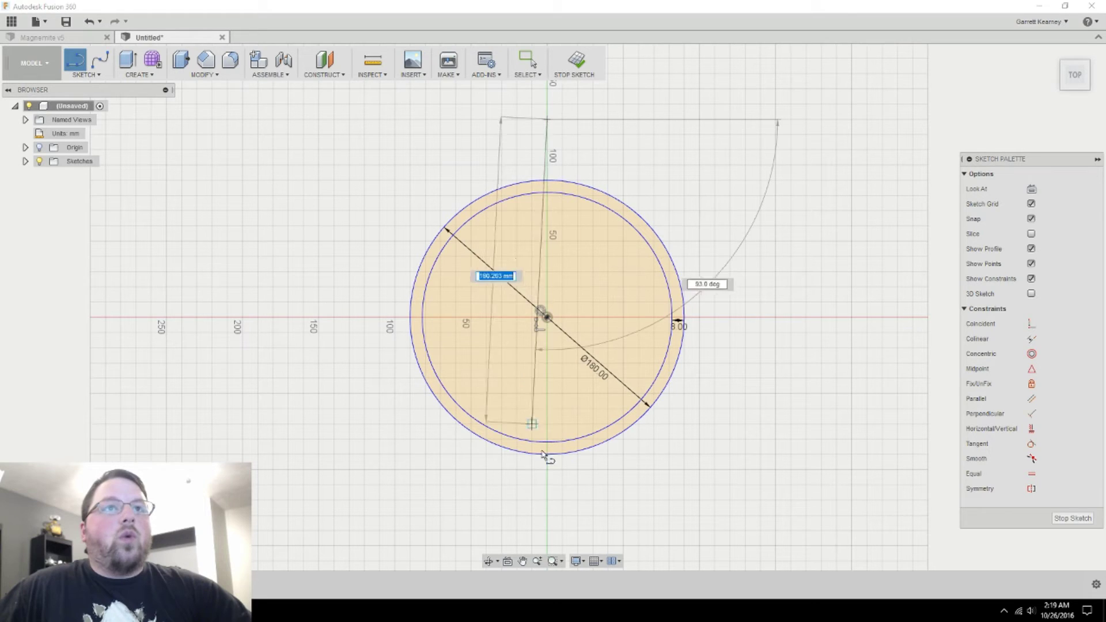
left_click(548, 509)
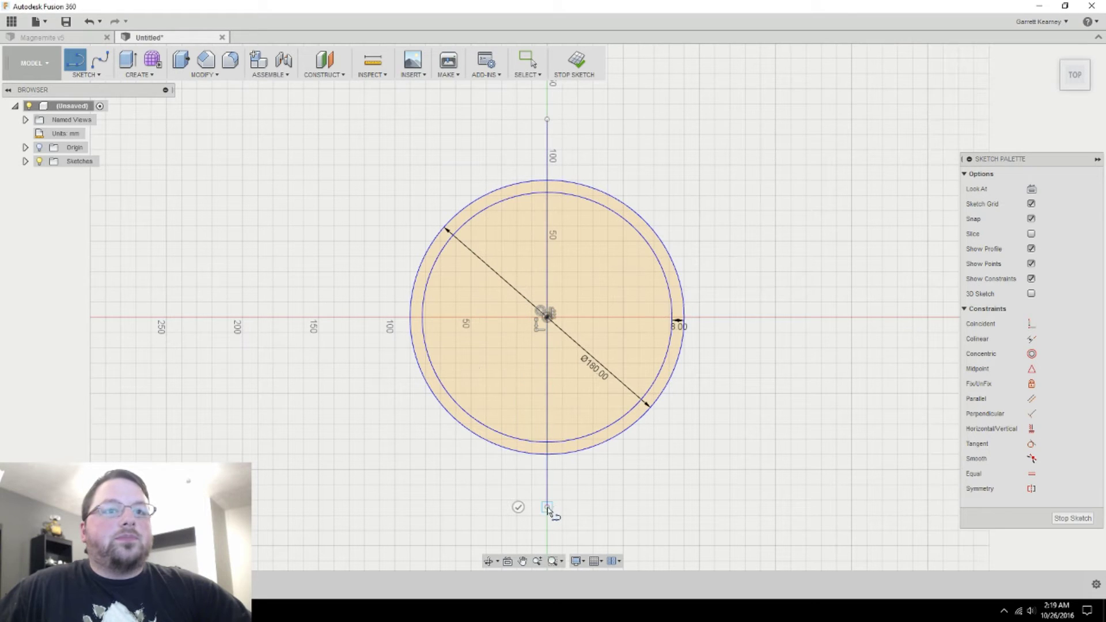
left_click(518, 507)
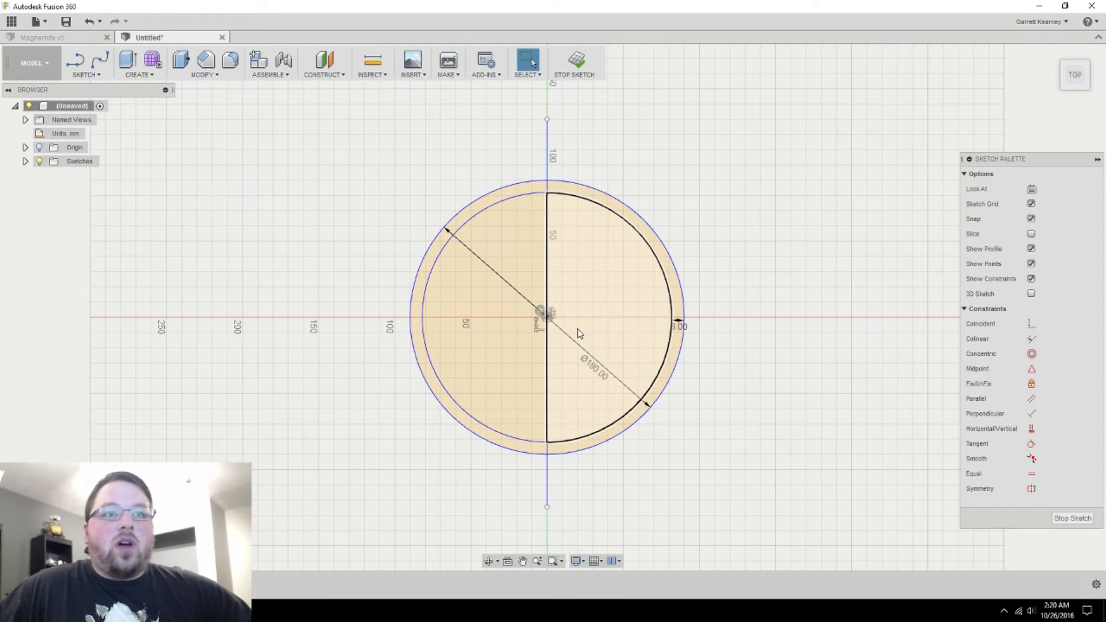
Step: Add a 90 mm diameter circle at the origin and tidy the Ø180 and Ø90 labels
key("c")
left_click(546, 317)
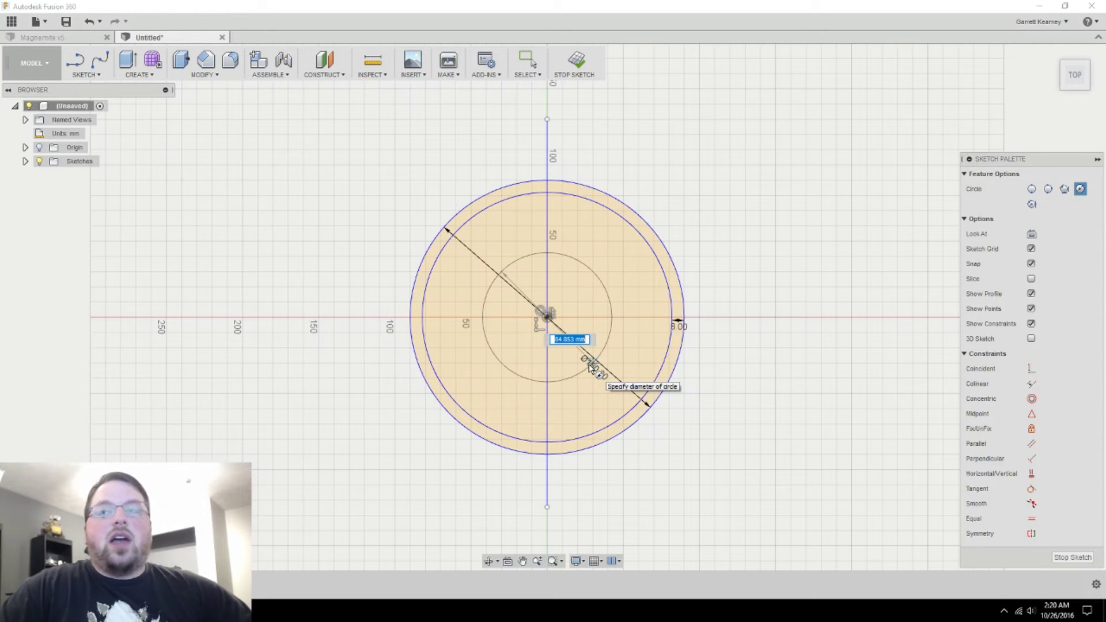
type("90")
key("Return")
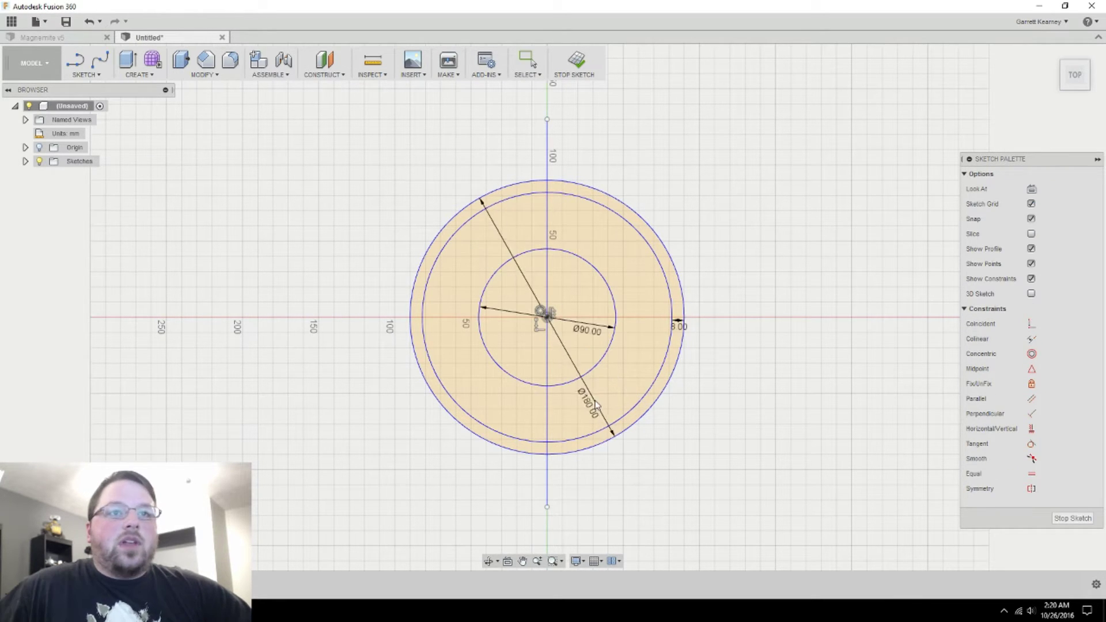
left_click_drag(597, 407, 583, 412)
key("Escape")
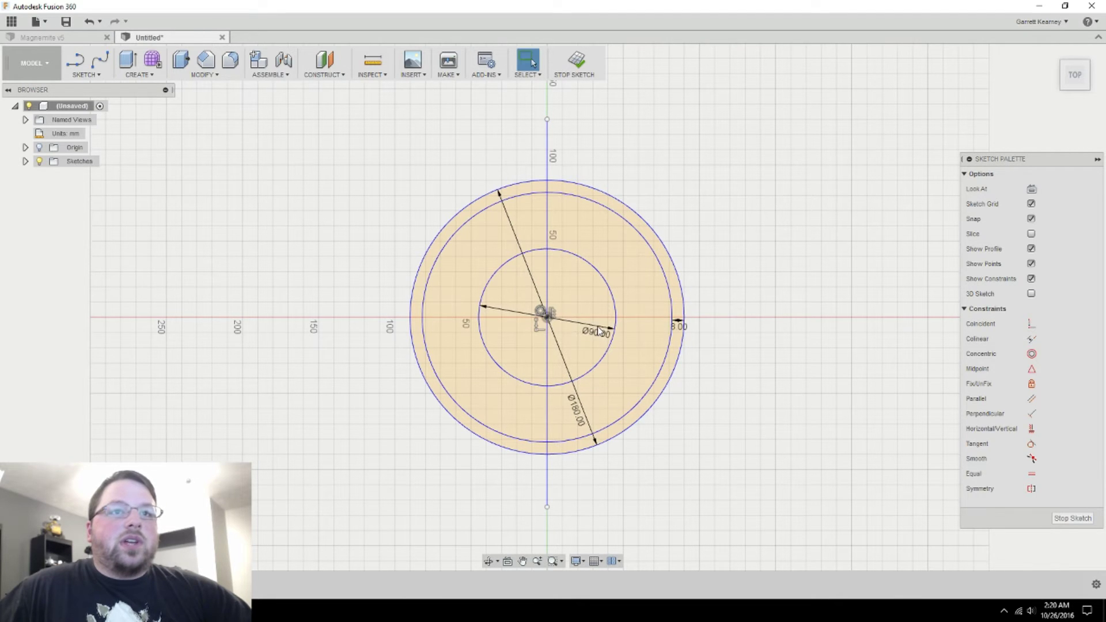
left_click_drag(597, 326, 596, 332)
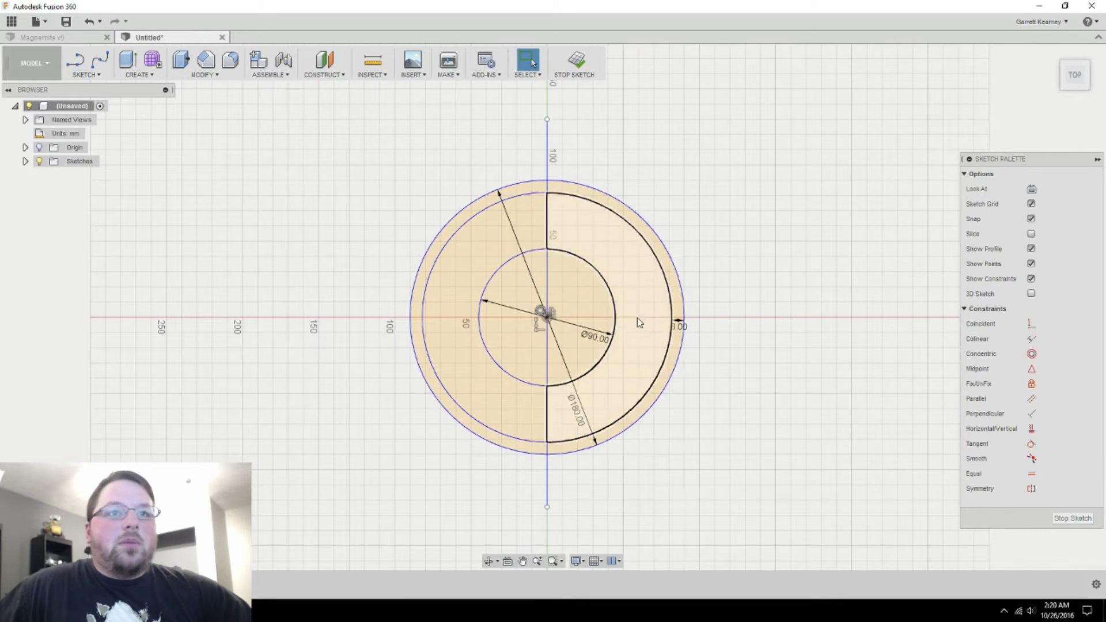
Step: Add a 10 mm centre circle at the origin and place the Ø180 dimension
key("c")
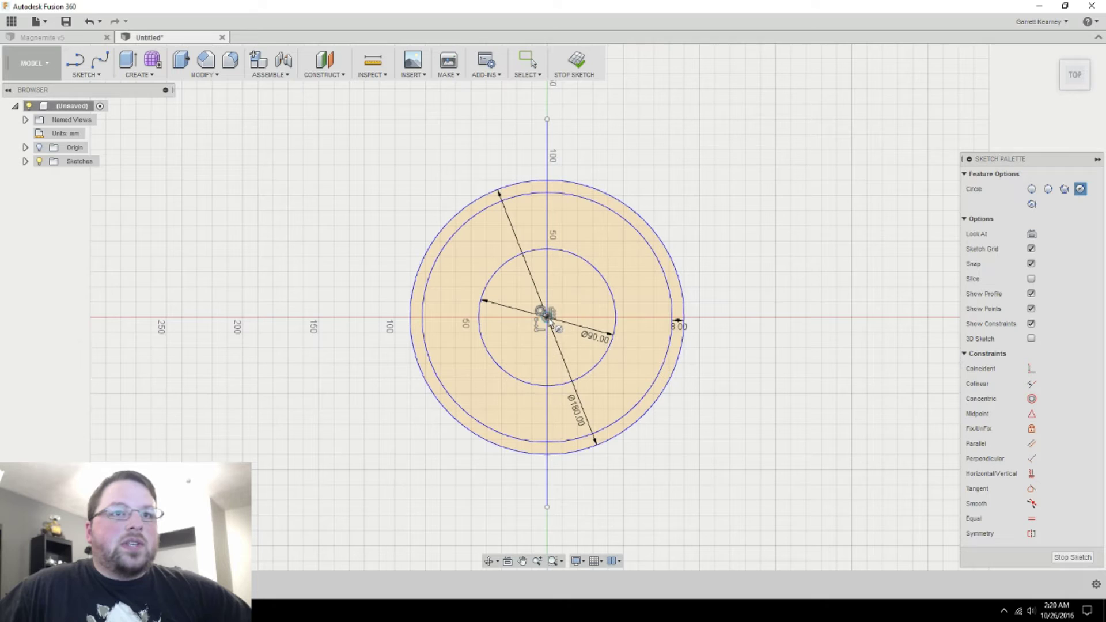
left_click(549, 318)
type("10")
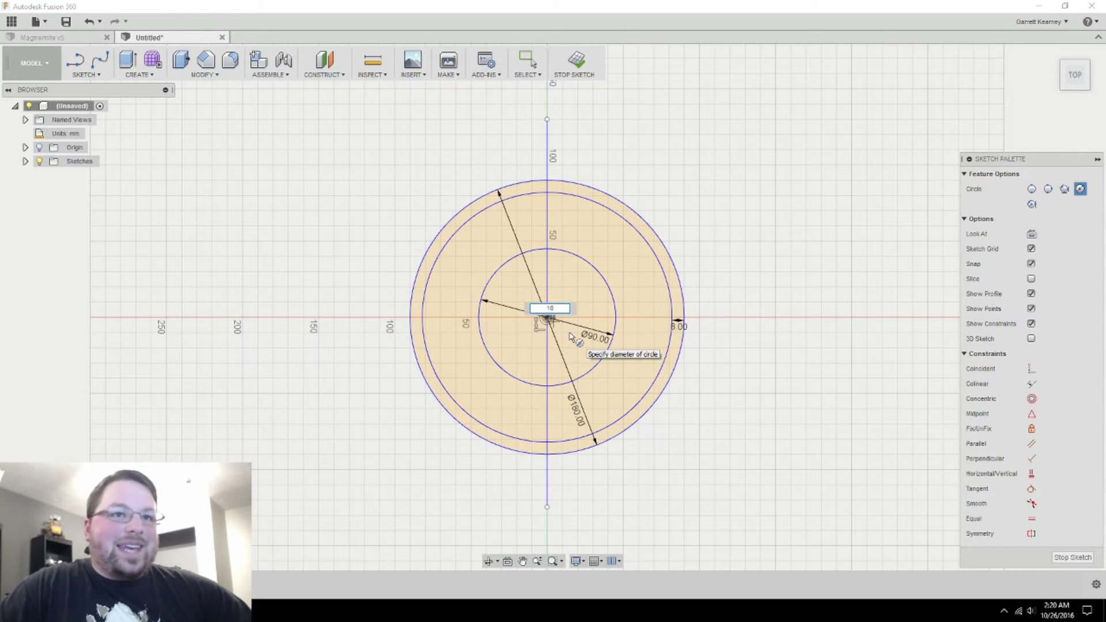
key("Return")
key("Escape")
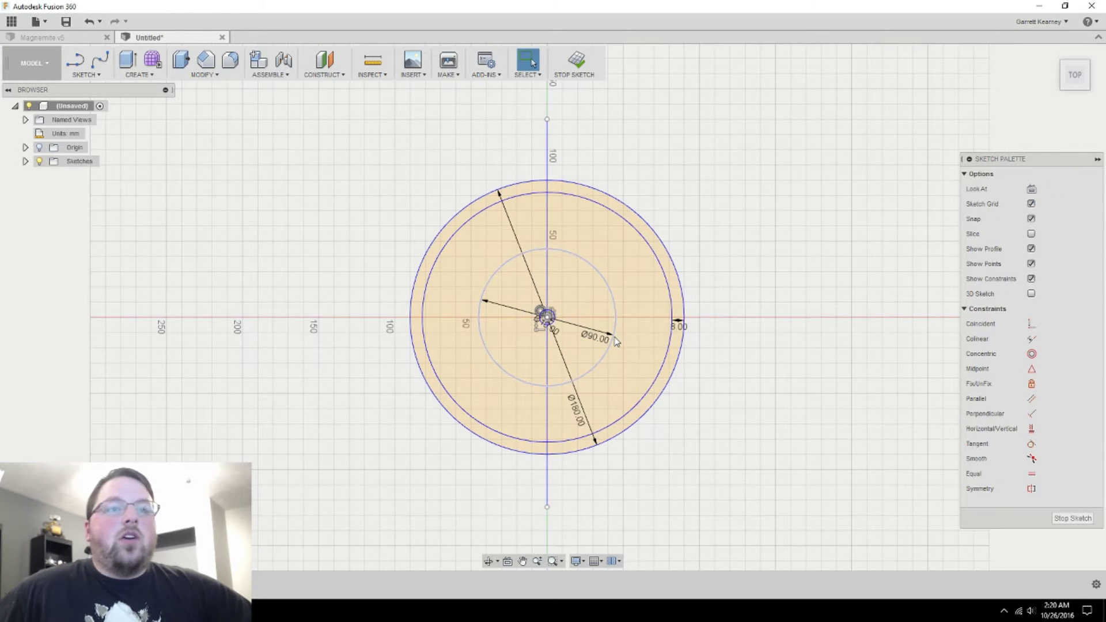
left_click(598, 442)
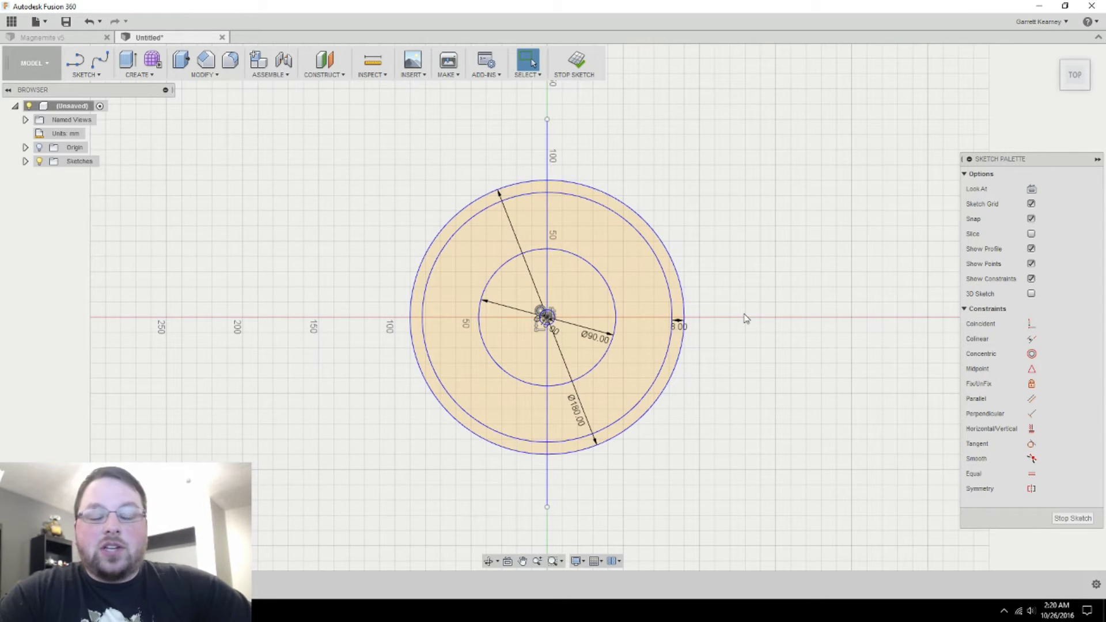
Step: Review the Magnemite reference image in Chrome, then drag its window off screen
key("alt+Tab")
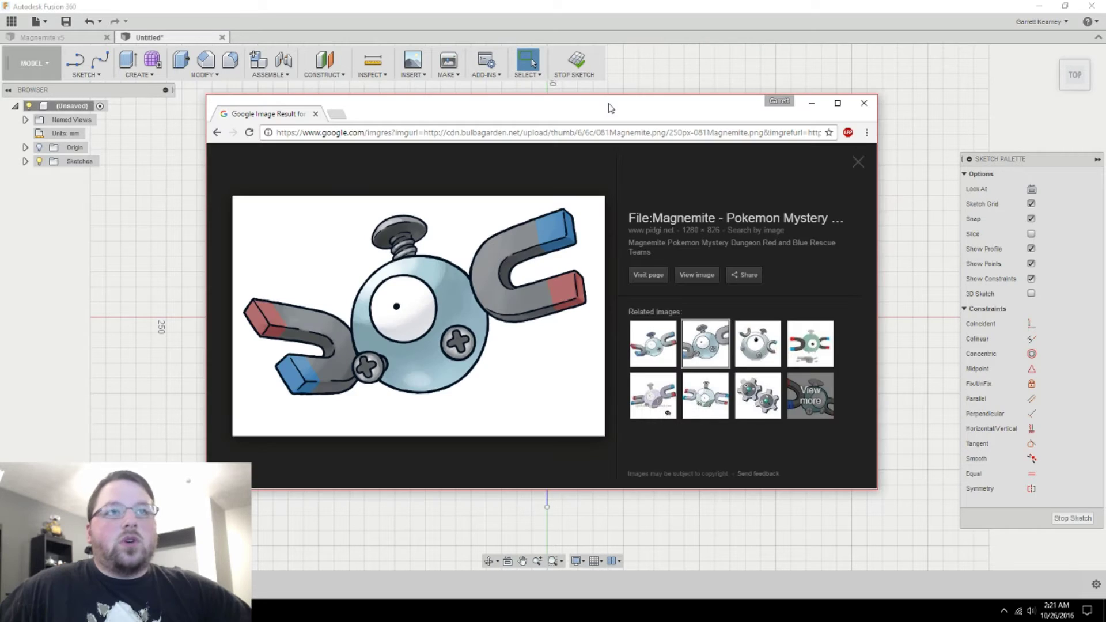
left_click_drag(610, 109, 638, 110)
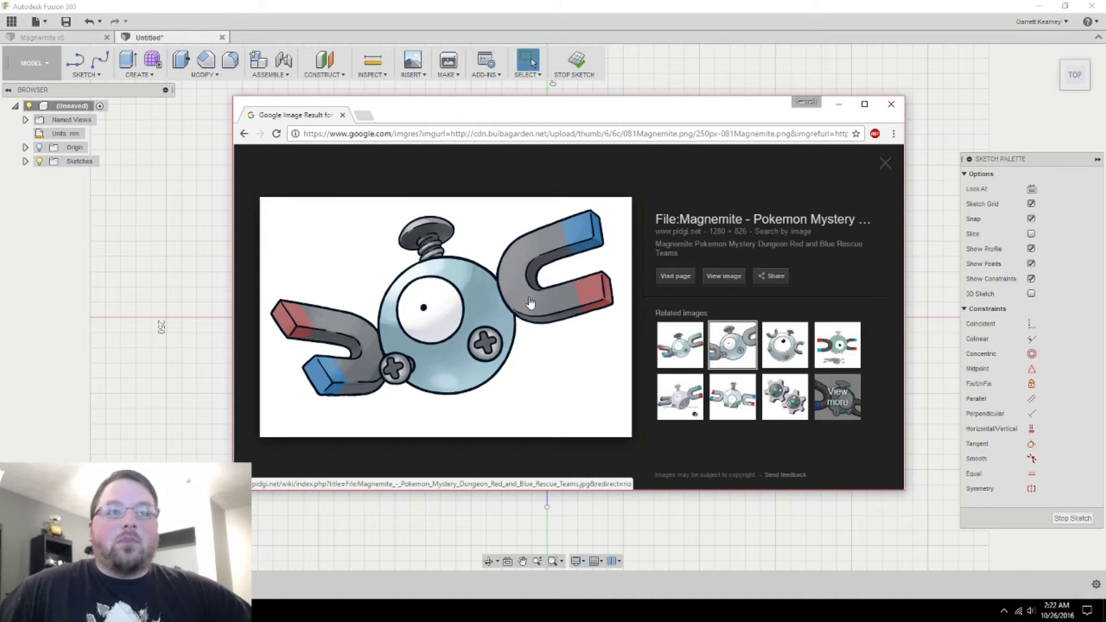
left_click_drag(461, 107, 996, 126)
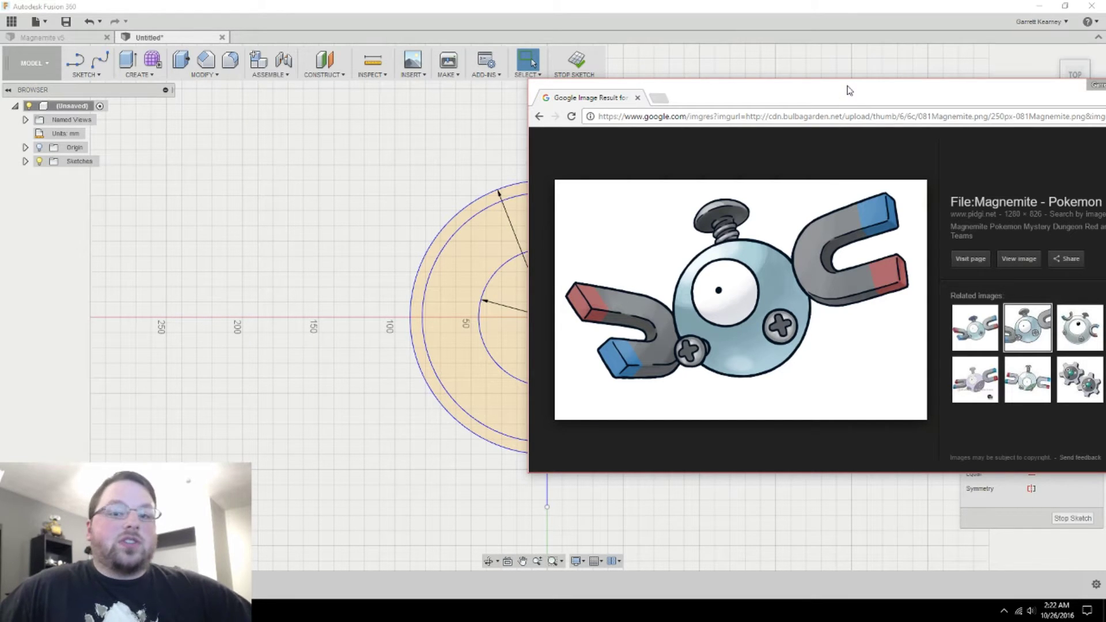
left_click_drag(850, 90, 628, 117)
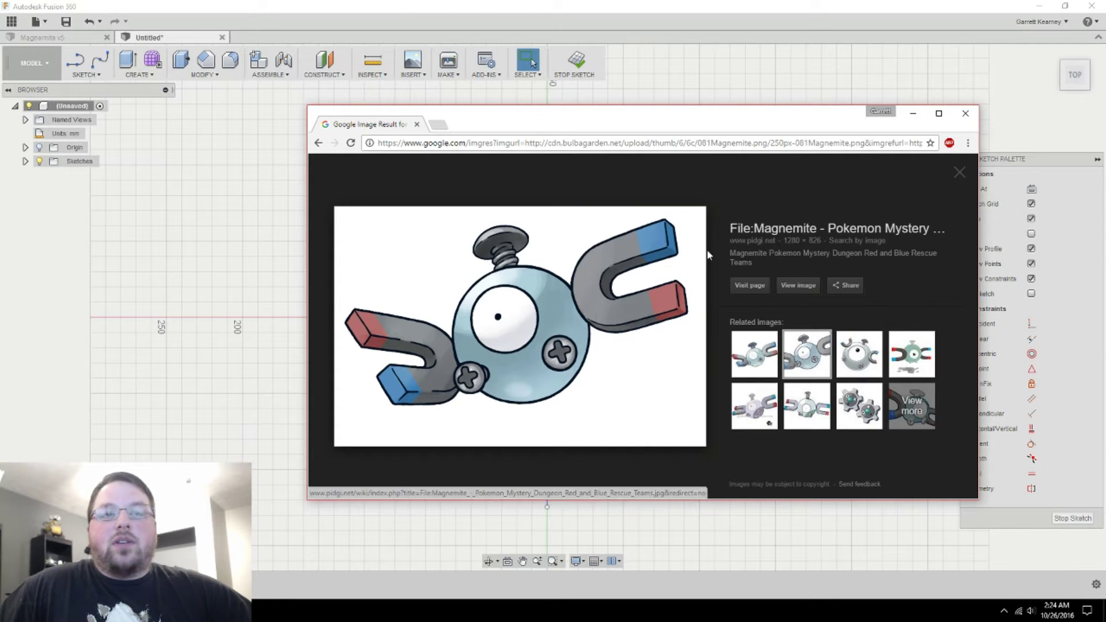
mouse_move(686, 121)
left_mouse_down()
mouse_move(1105, 300)
mouse_move(1105, 323)
left_mouse_up()
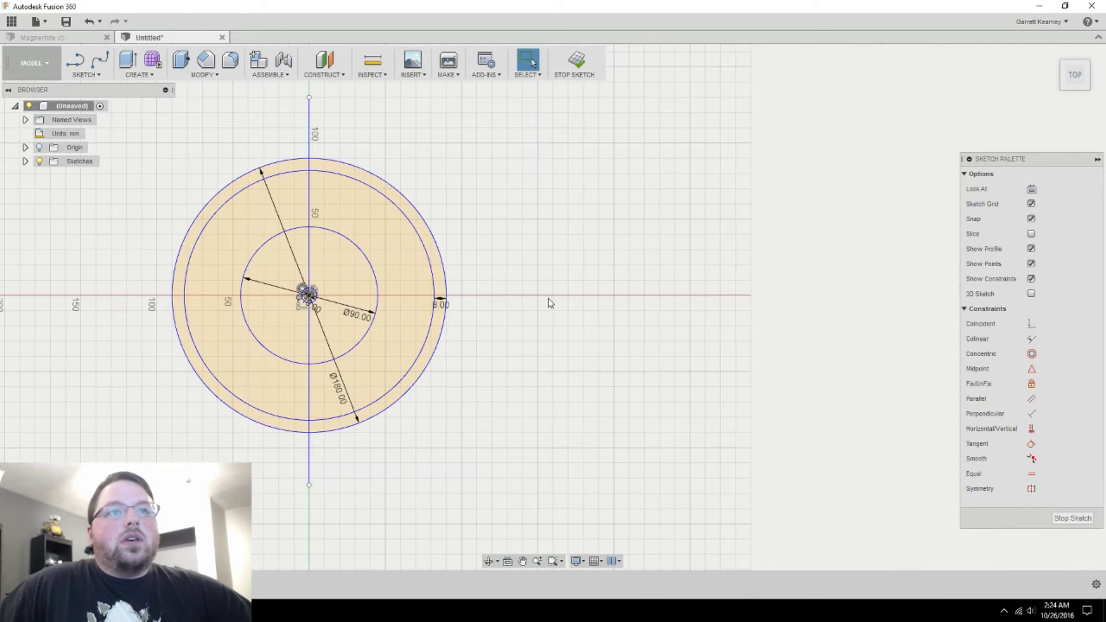
Step: Draw a 110 mm 2-point circle on the horizontal axis from the outer circle's right edge
key("c")
left_click(614, 296)
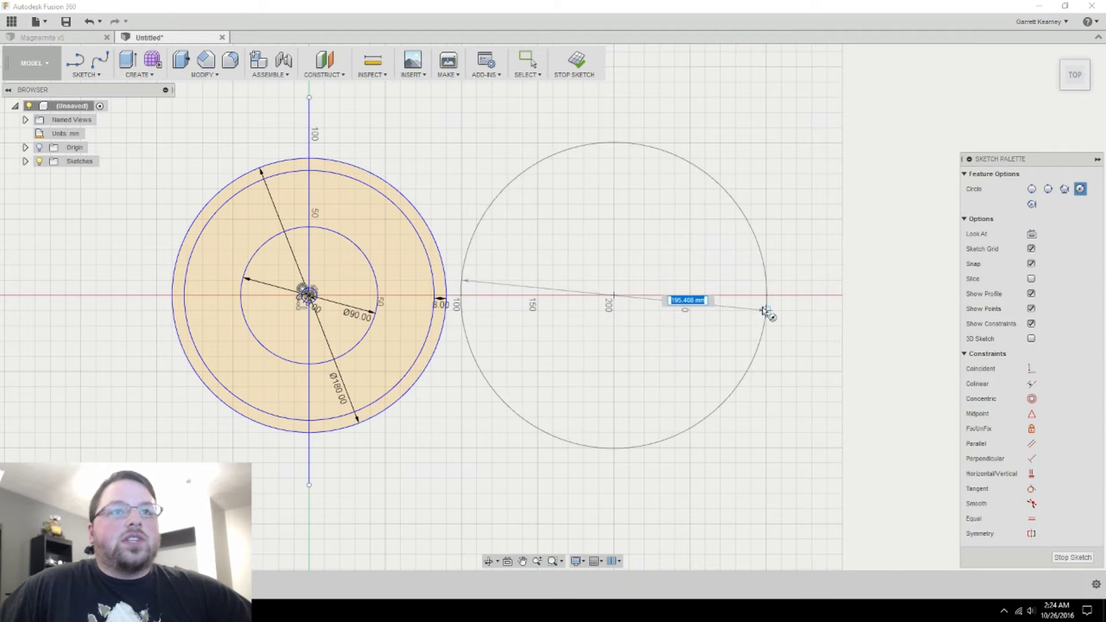
key("Escape")
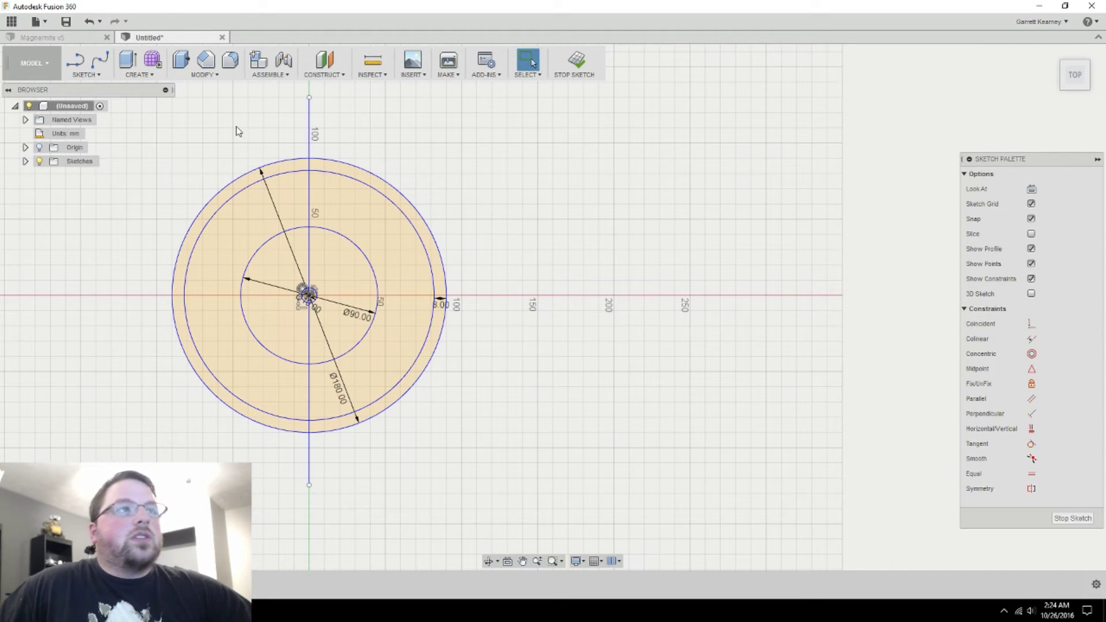
left_click(92, 74)
mouse_move(122, 131)
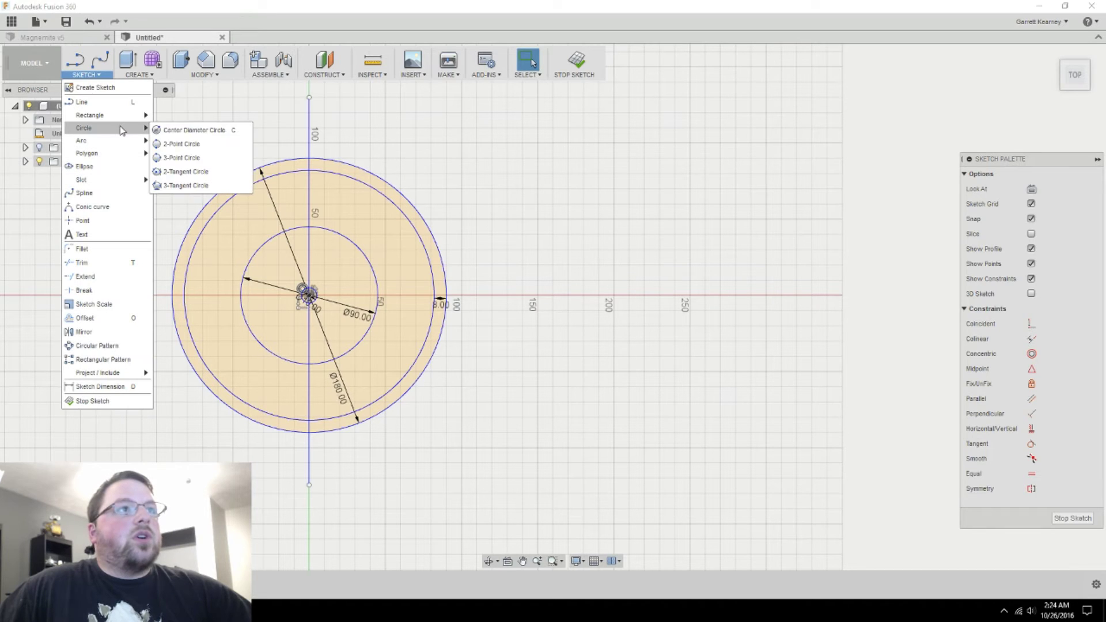
left_click(211, 148)
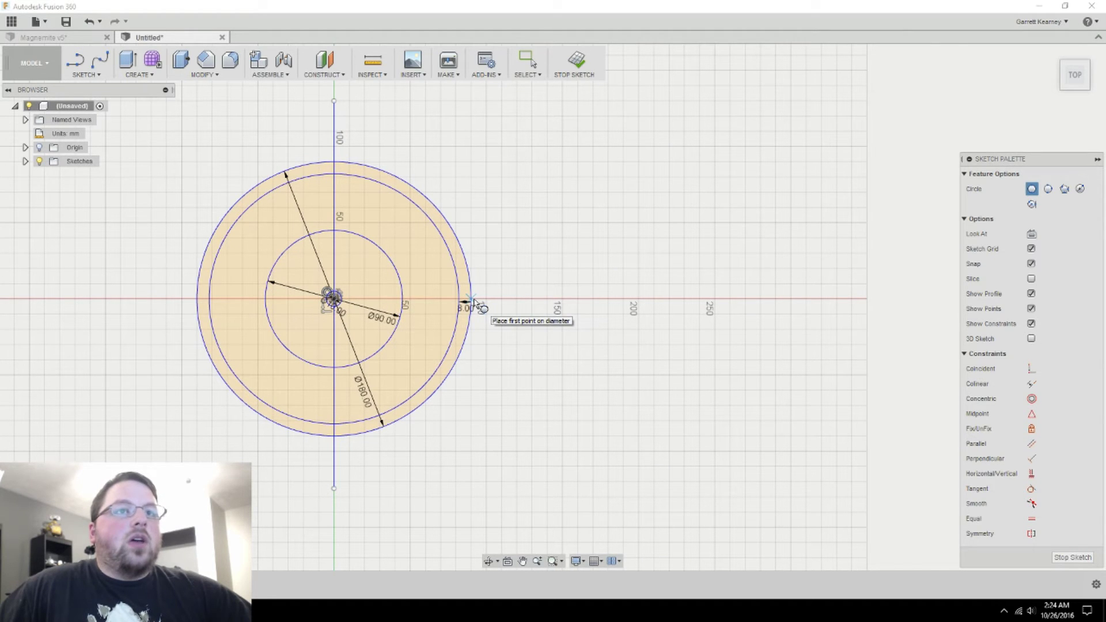
scroll(472, 301, "up", 2)
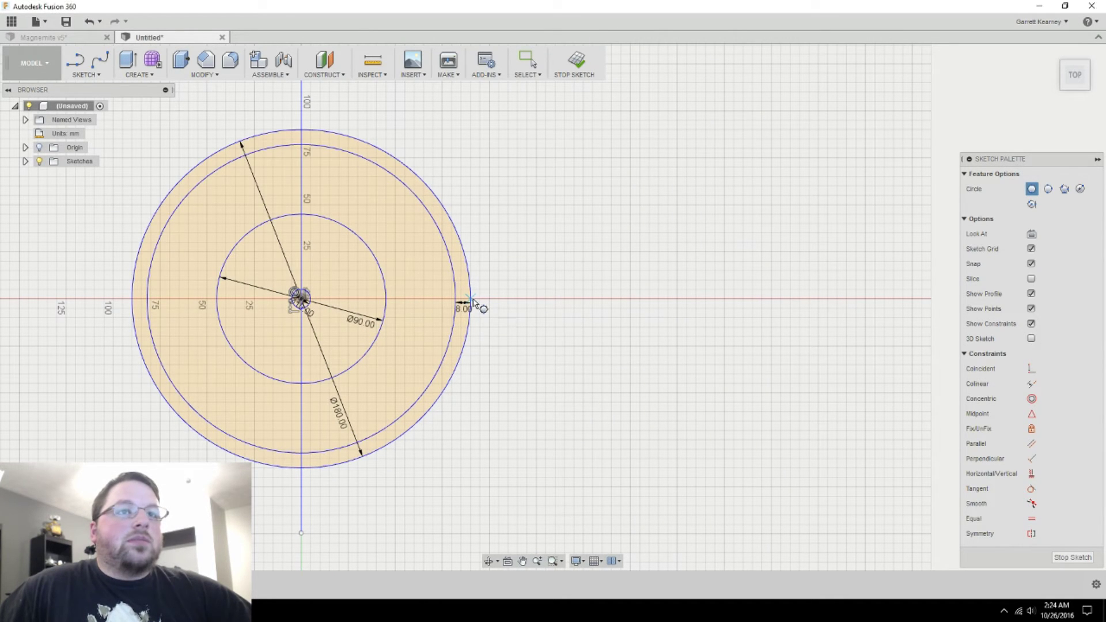
left_click(471, 299)
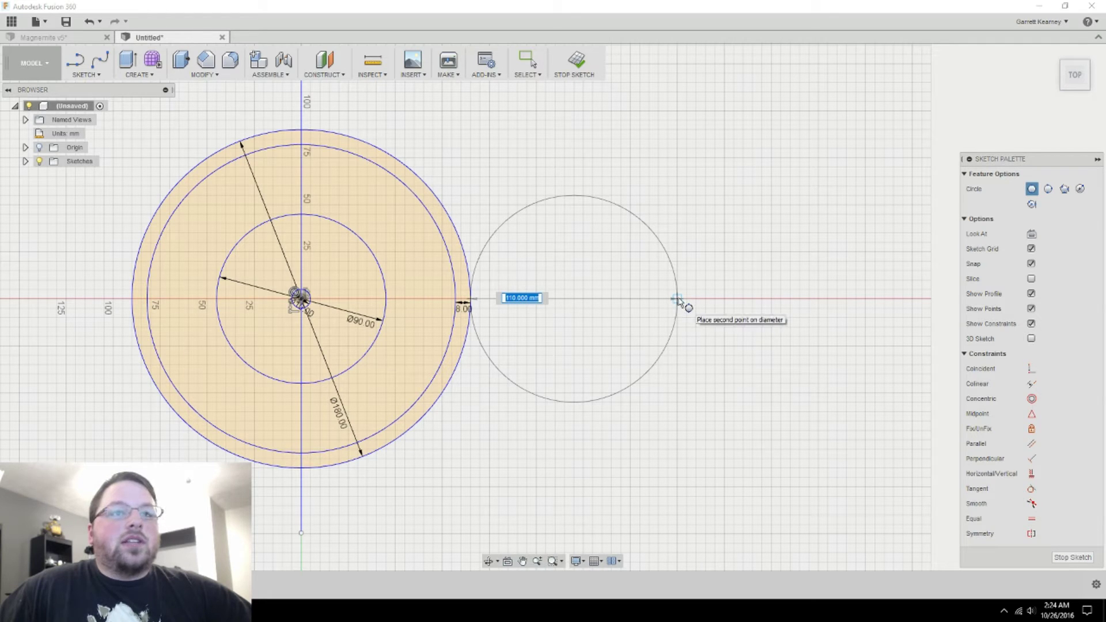
left_click(678, 298)
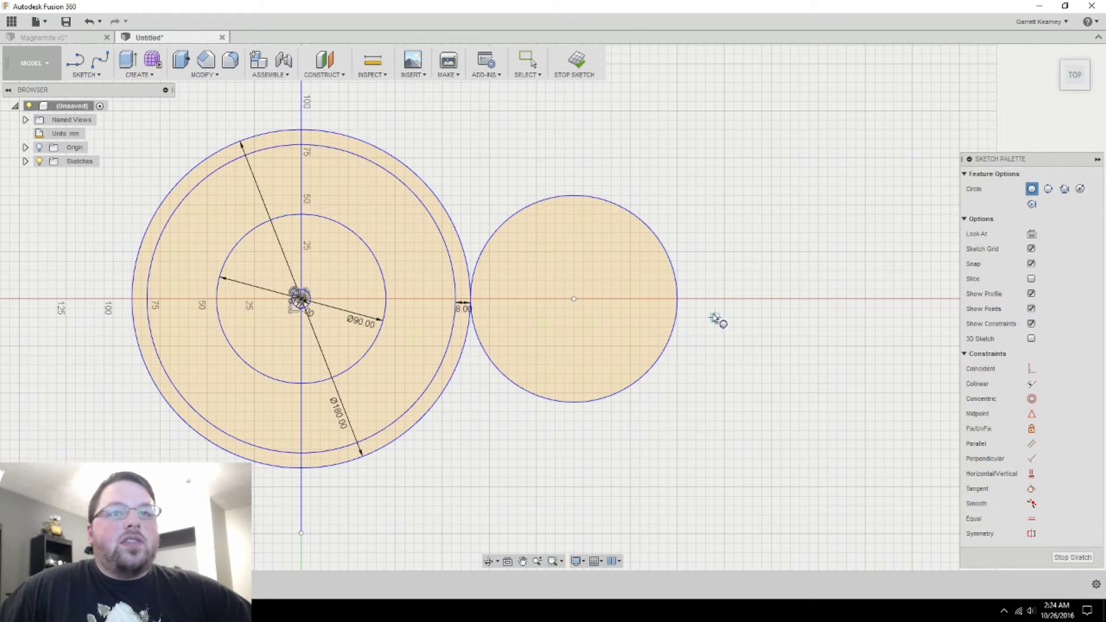
key("Escape")
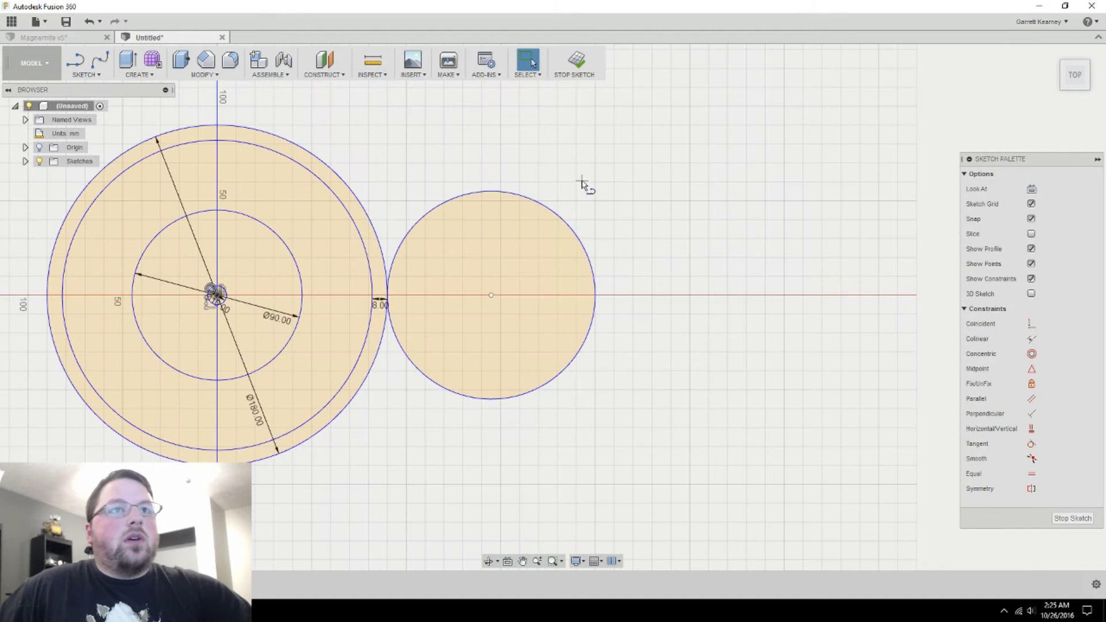
Step: Draw a vertical line through the 110 mm circle's centre
key("l")
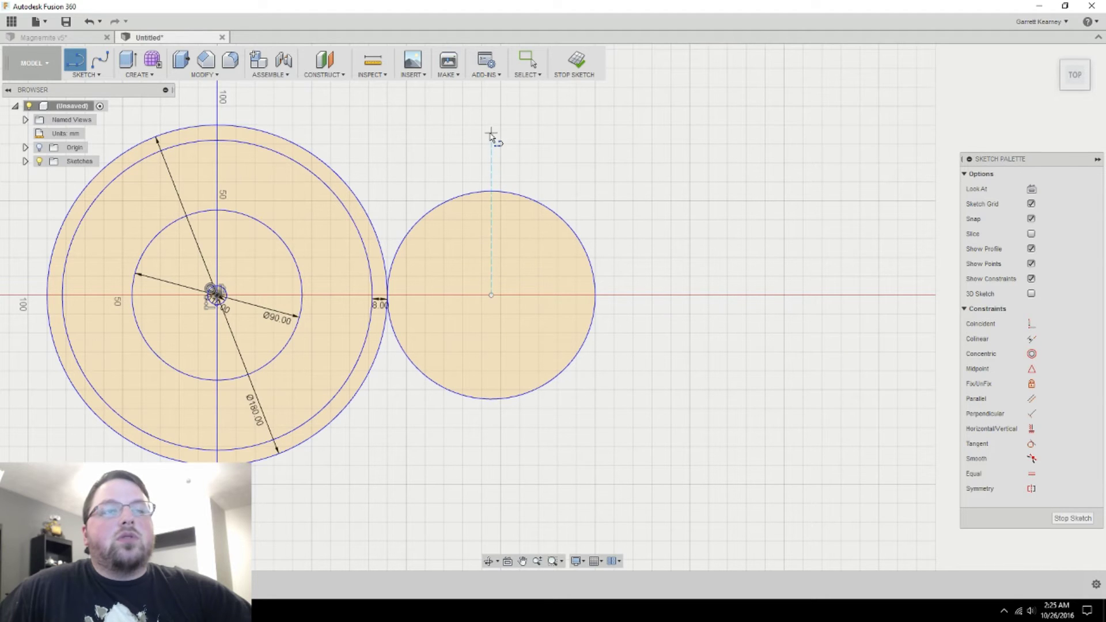
left_click(492, 453)
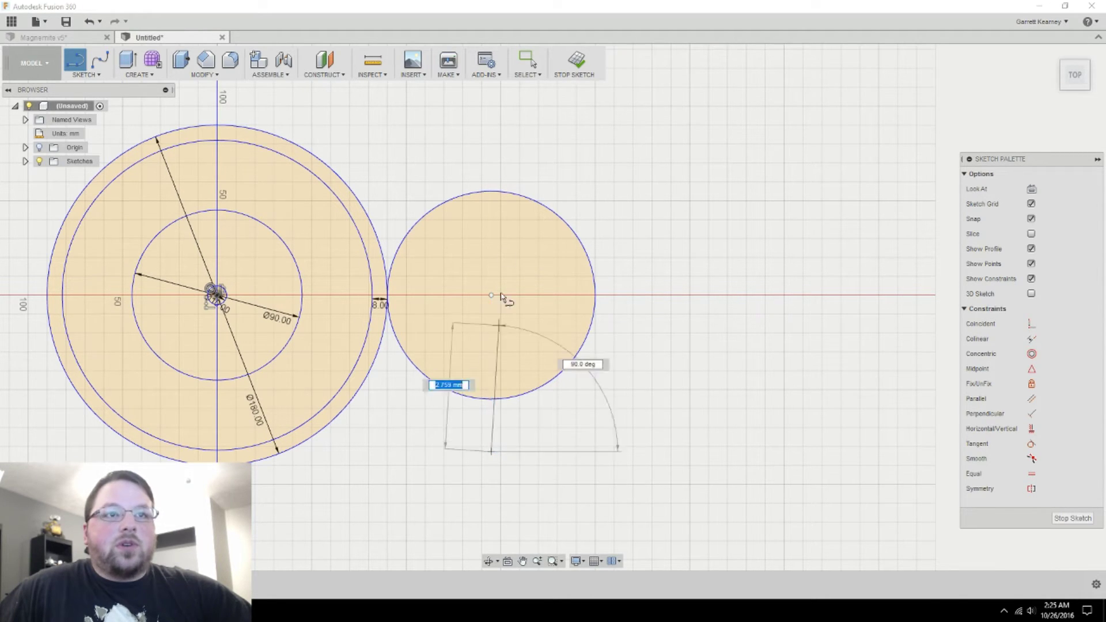
left_click(491, 117)
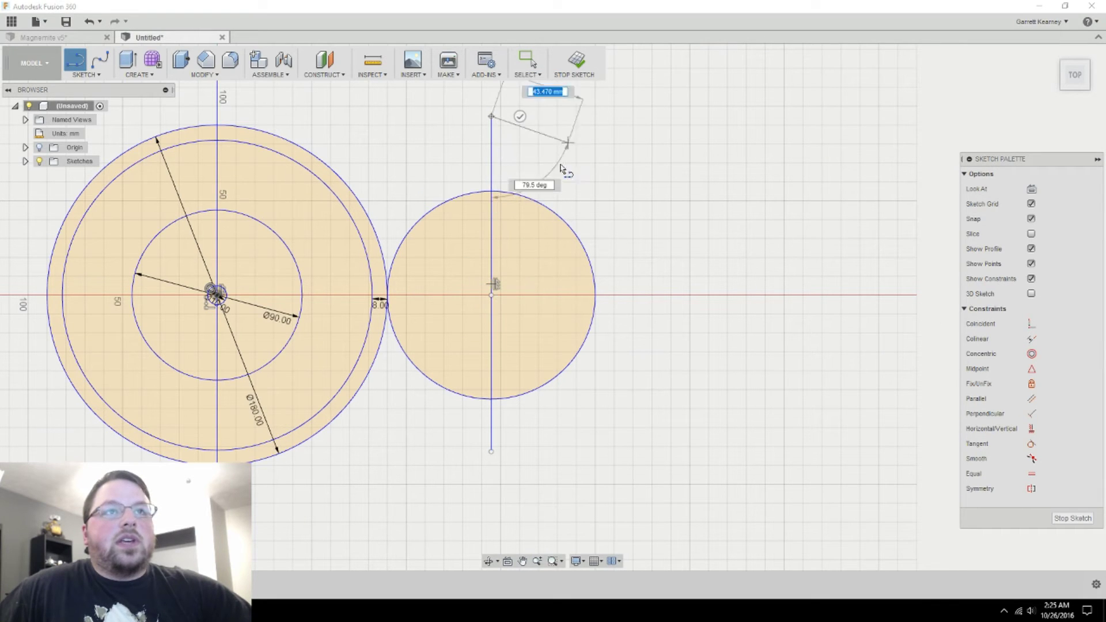
key("Escape")
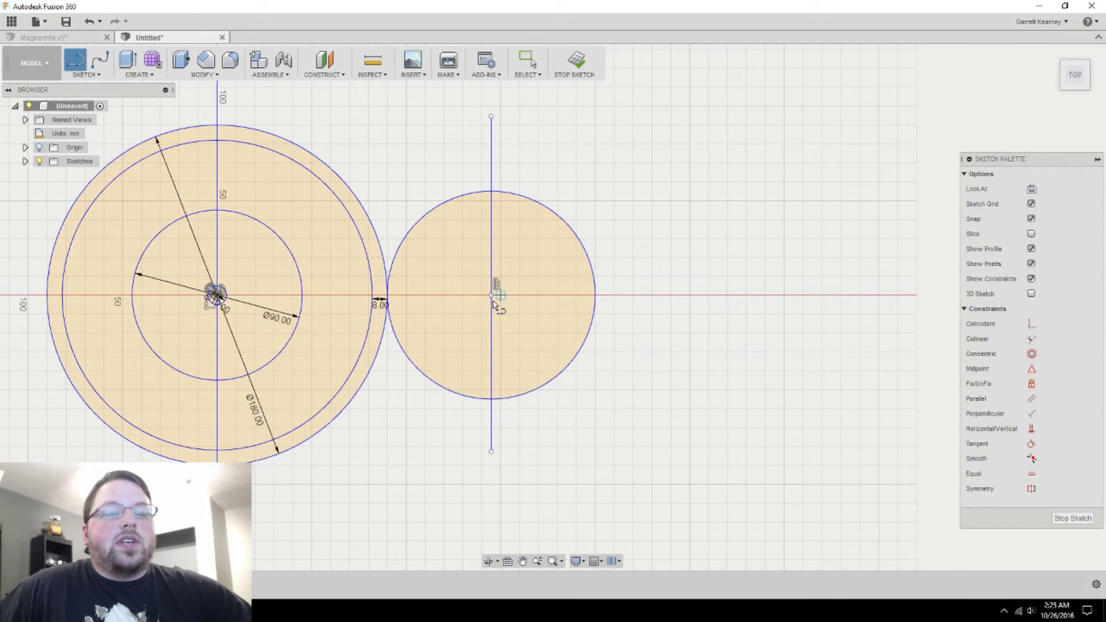
Step: Box the circle's right half with 75 mm lines from top and bottom joined vertically
left_click(491, 192)
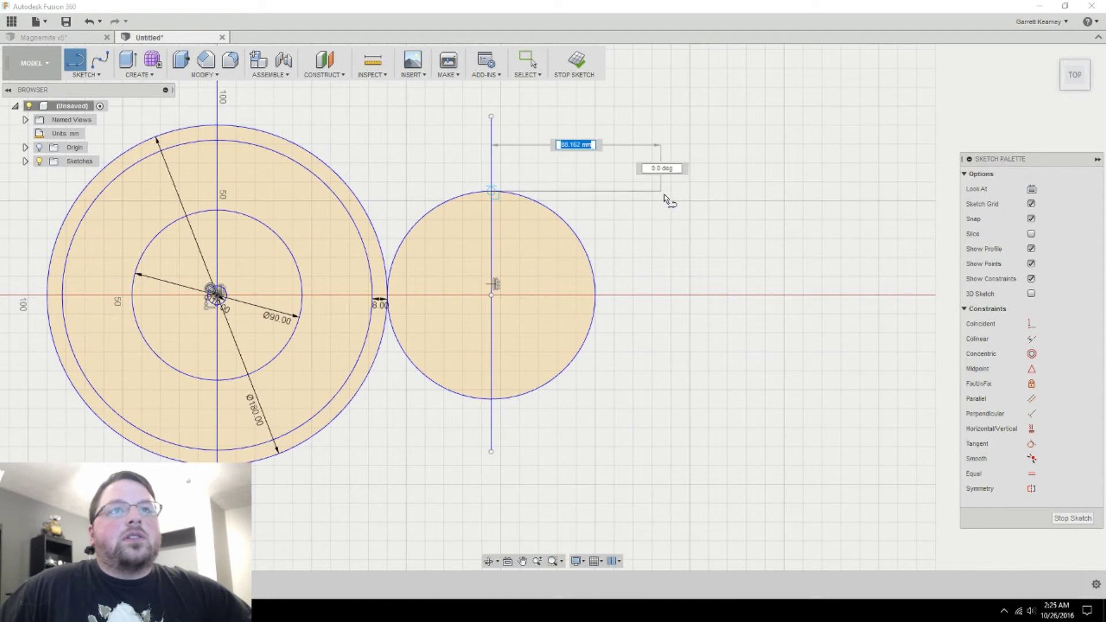
left_click(632, 193)
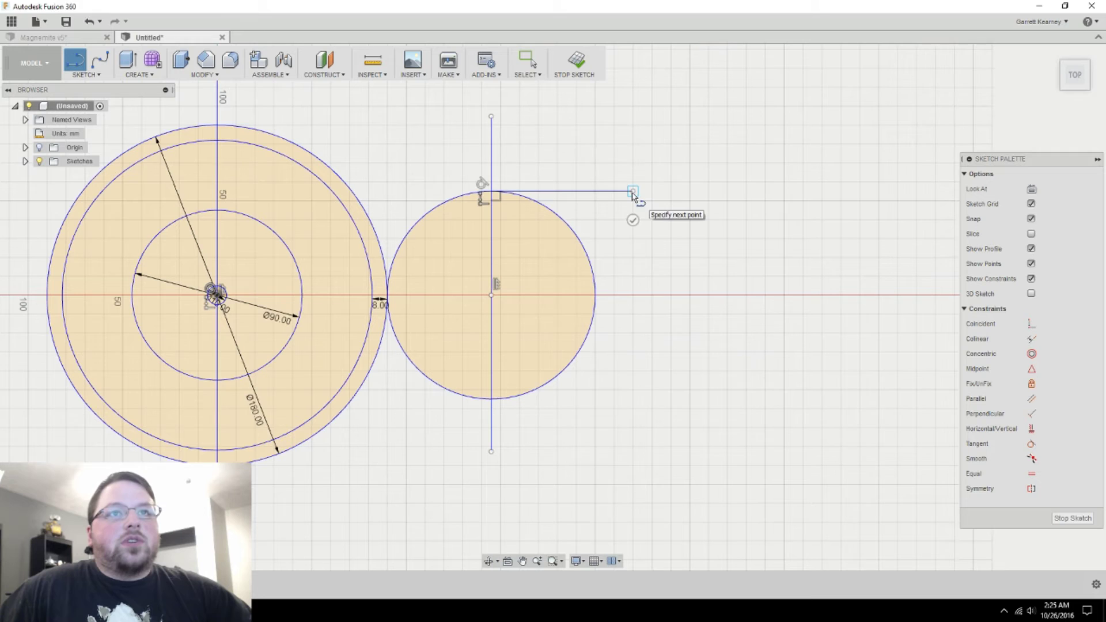
key("Escape")
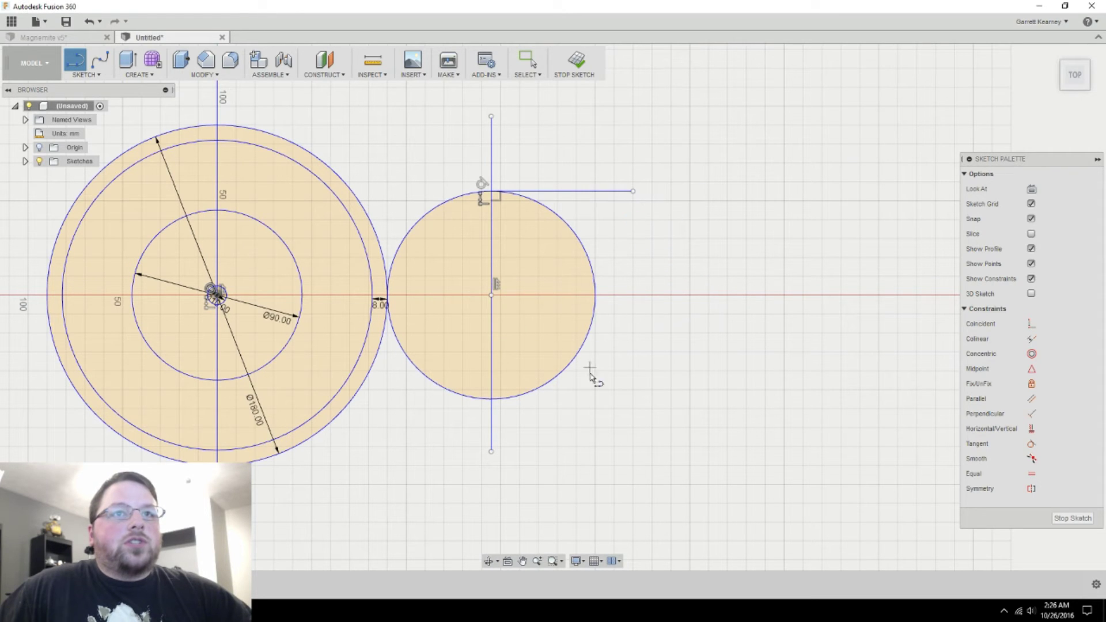
left_click(491, 399)
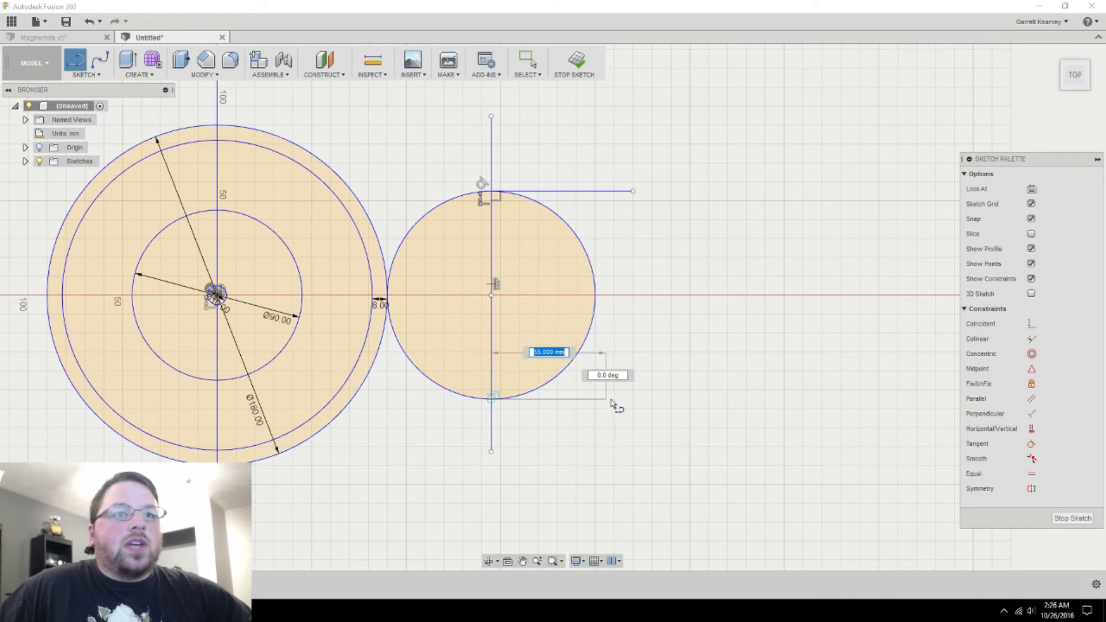
left_click(634, 399)
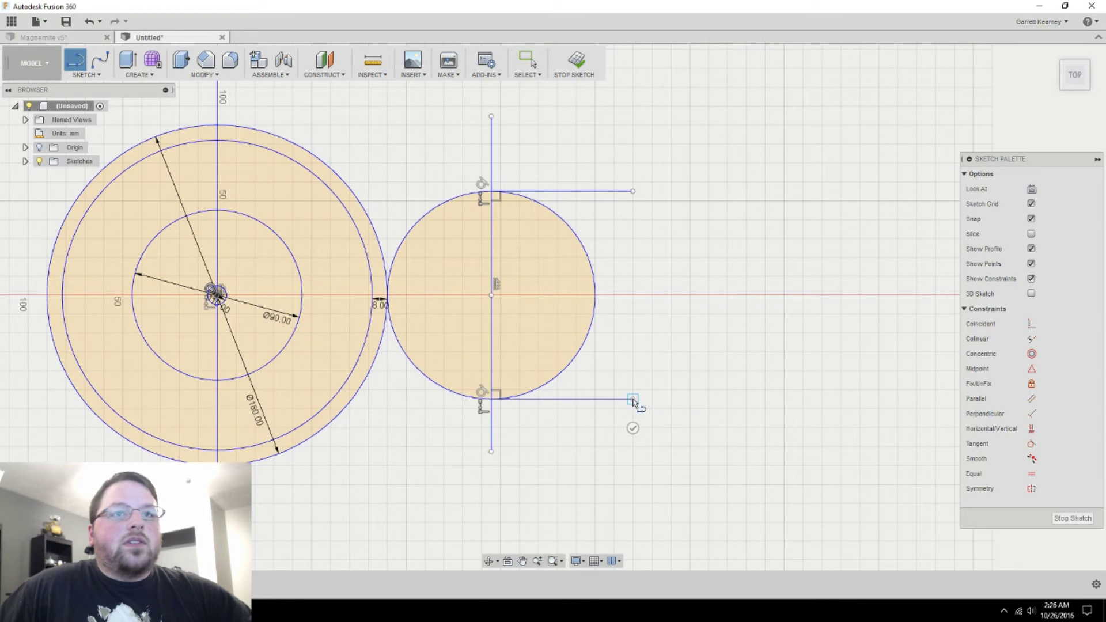
left_click(633, 191)
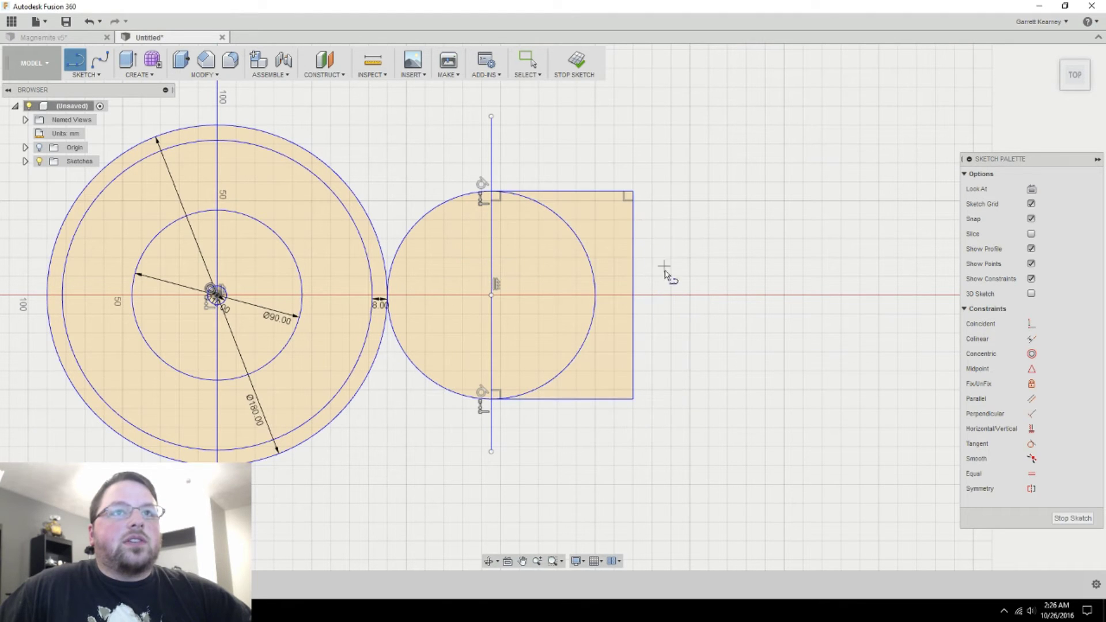
key("Escape")
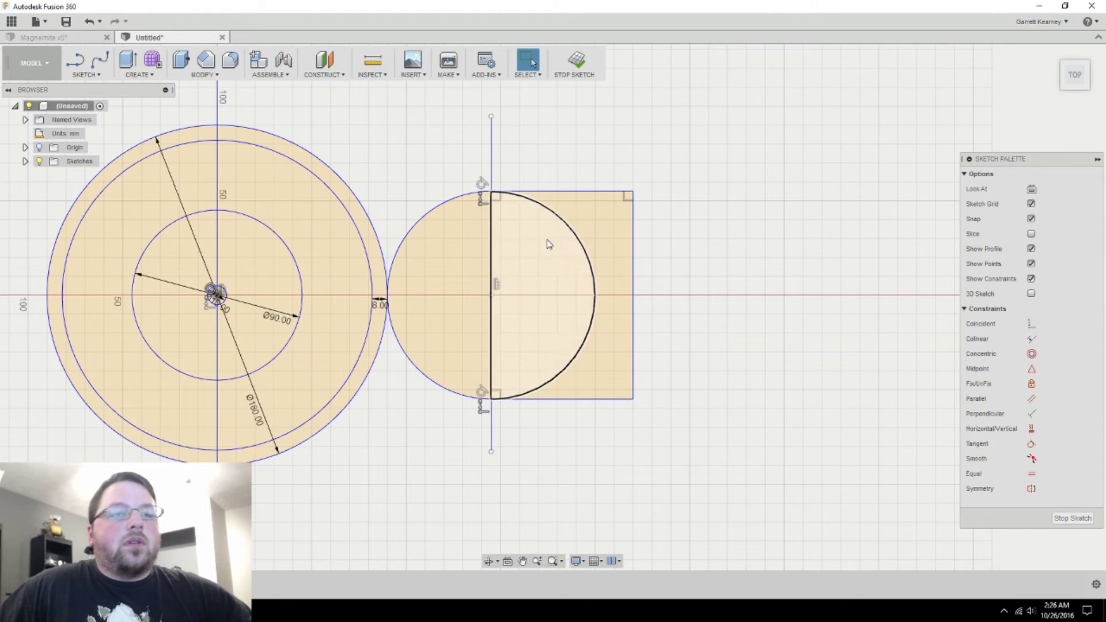
Step: Delete the vertical centre line and draw a circle concentric inside the right circle
left_click(491, 248)
key("Delete")
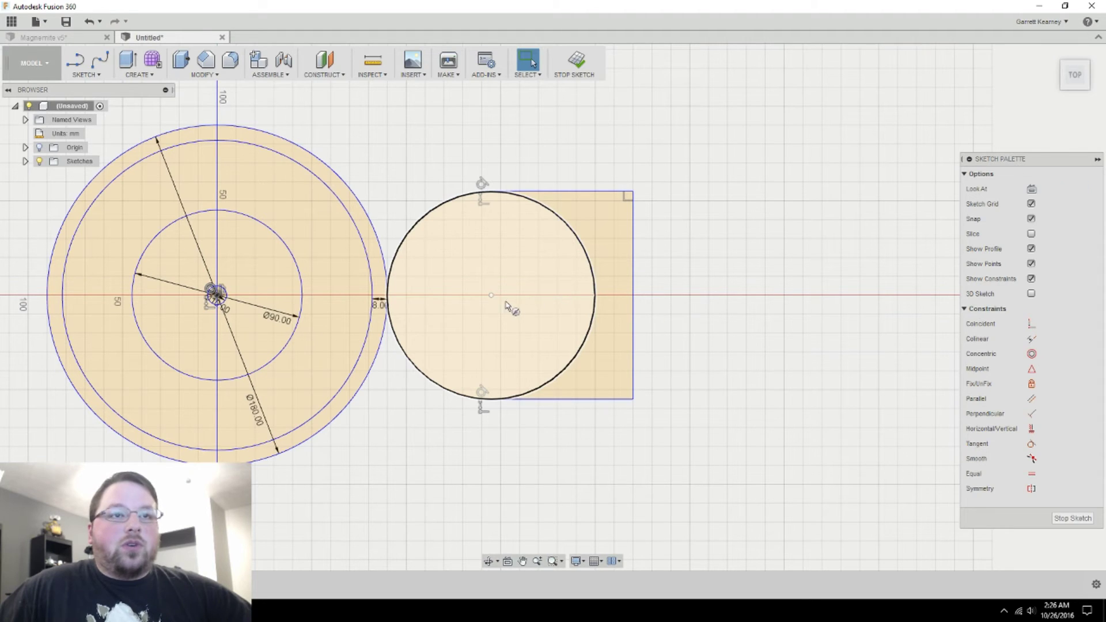
key("c")
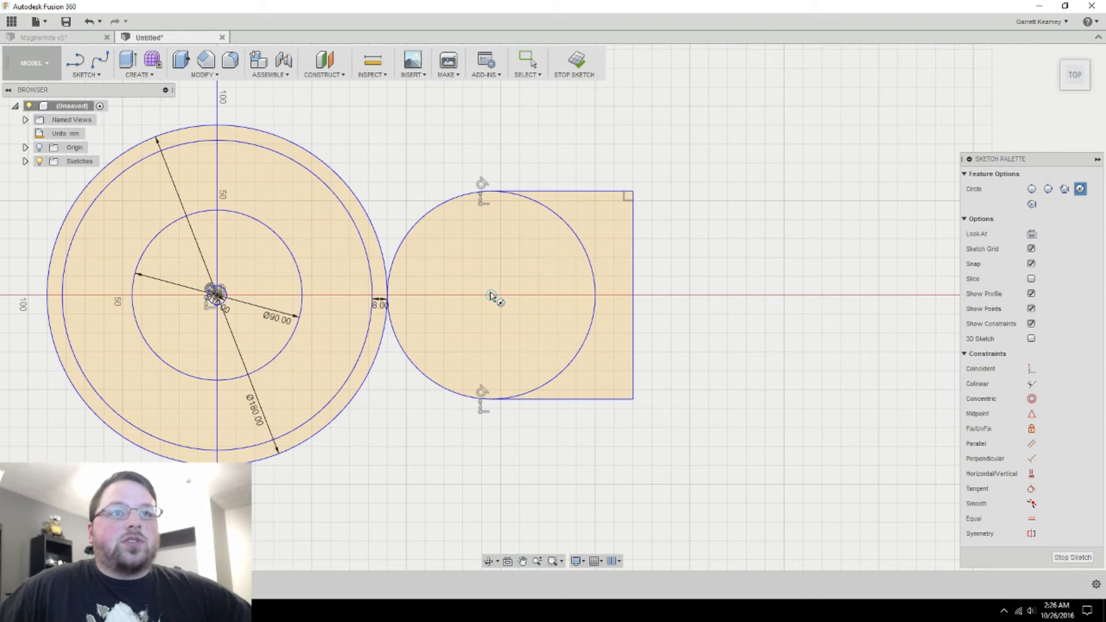
left_click(491, 296)
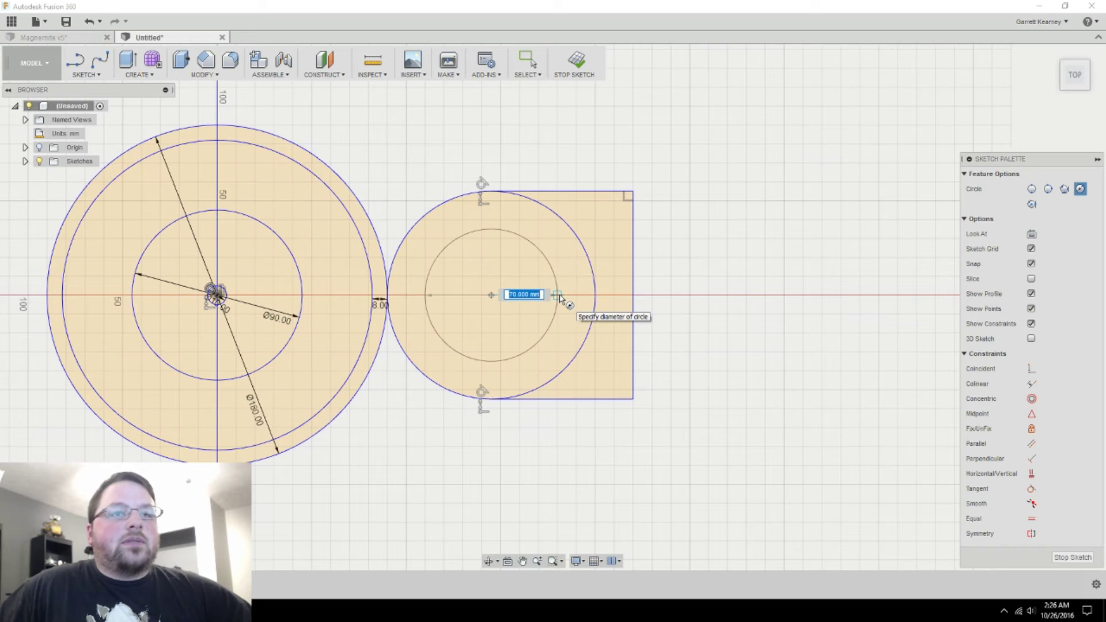
left_click(559, 297)
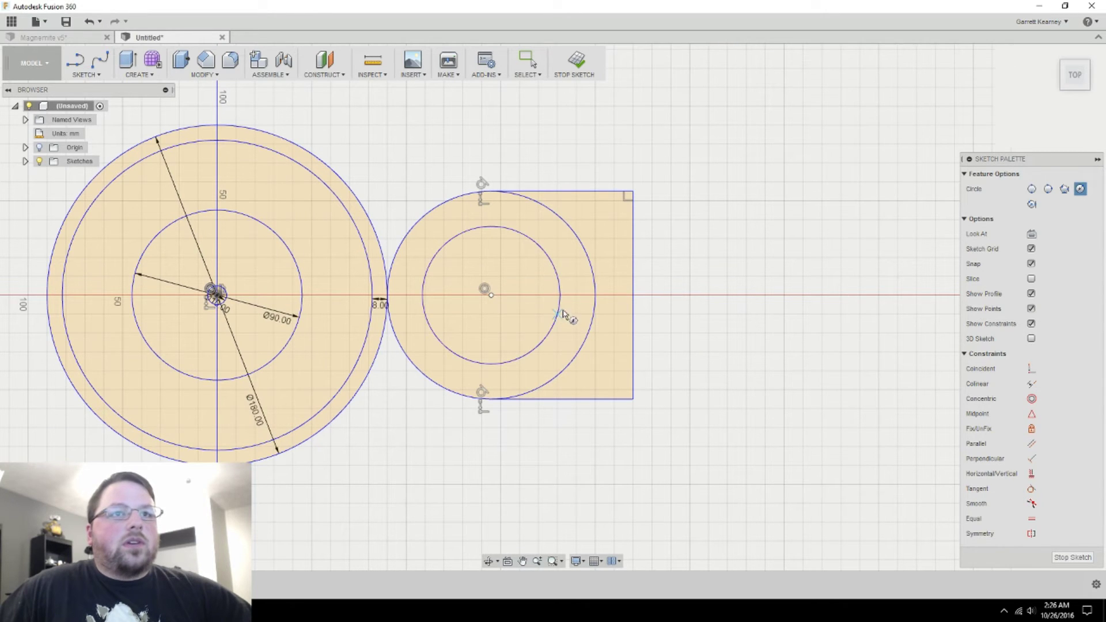
key("Escape")
Step: Dimension the outer circle Ø110 and the gap to the inner circle as 30 mm
key("d")
left_click(592, 268)
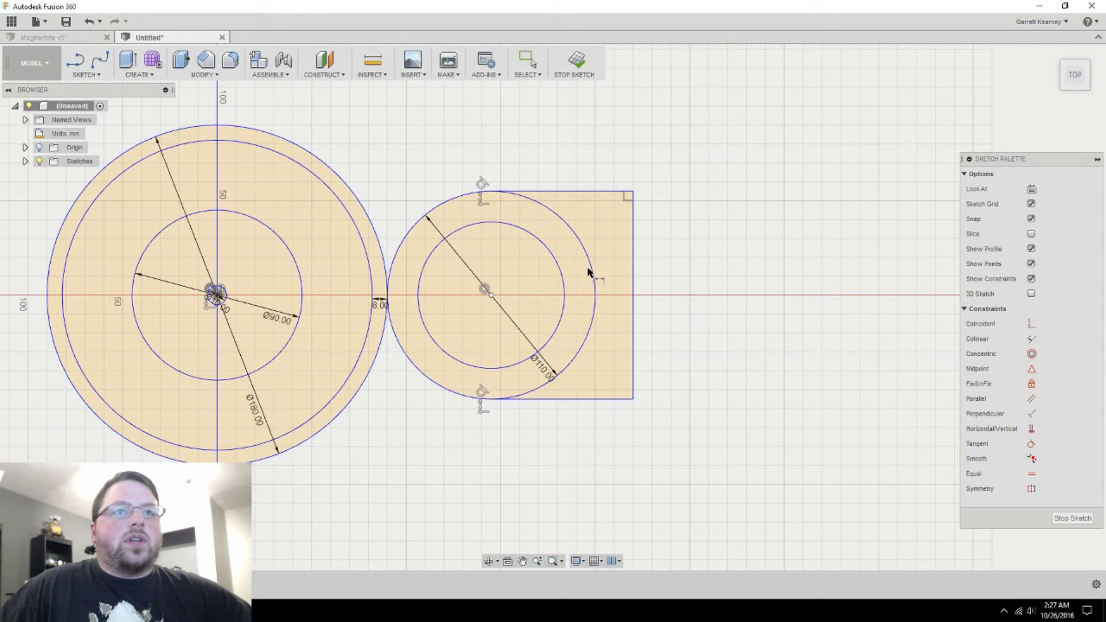
left_click(544, 367)
left_click(563, 276)
left_click(592, 269)
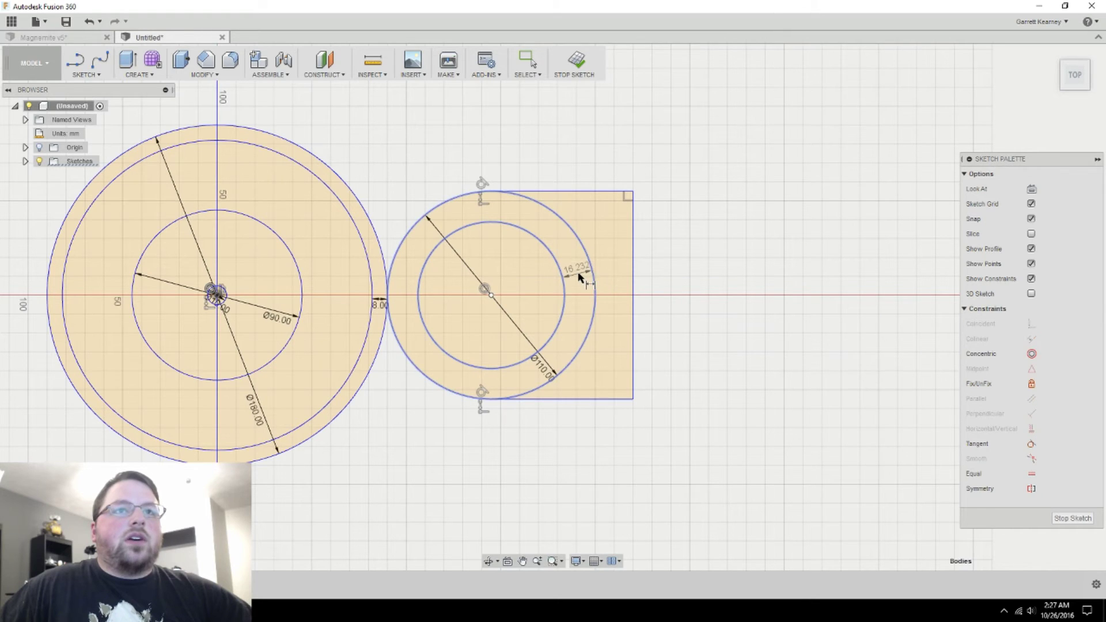
left_click(583, 275)
type("20")
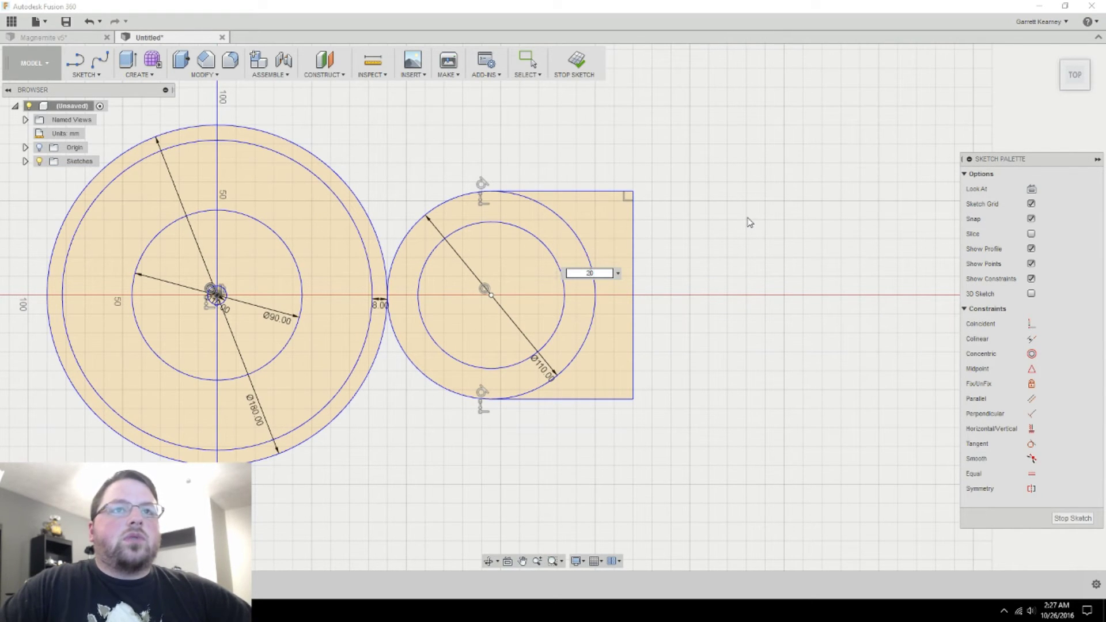
key("Return")
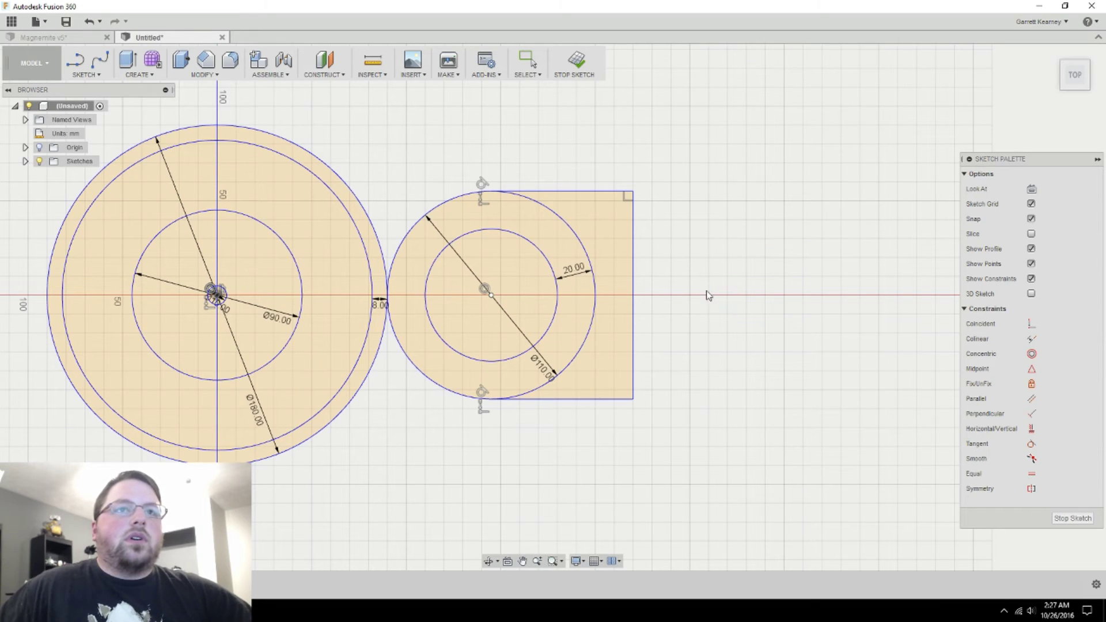
double_click(573, 270)
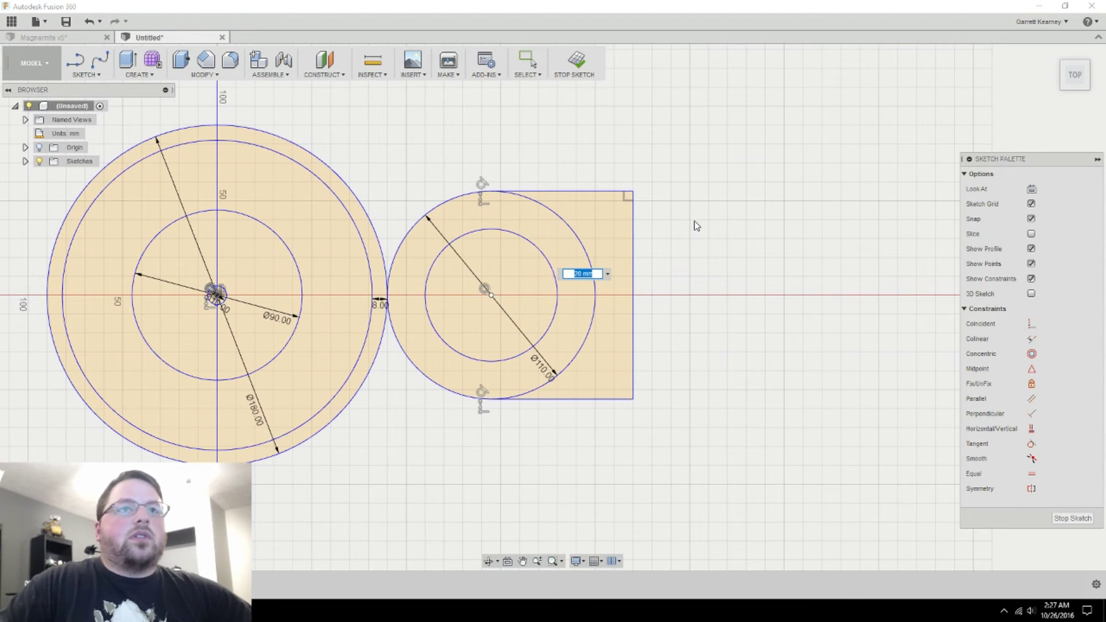
type("30")
key("Return")
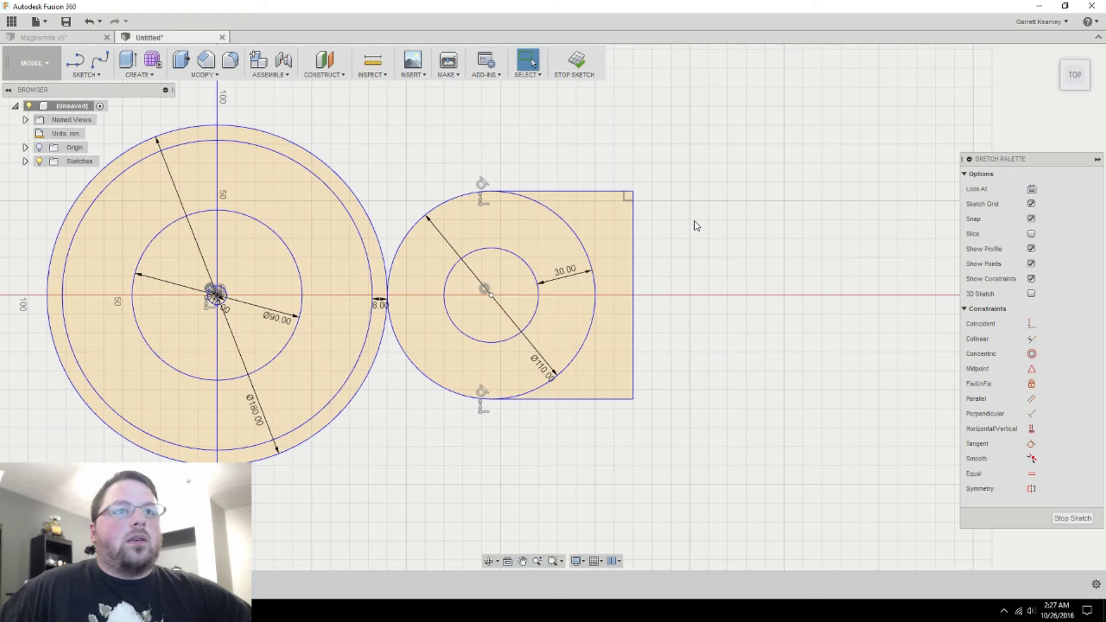
key("l")
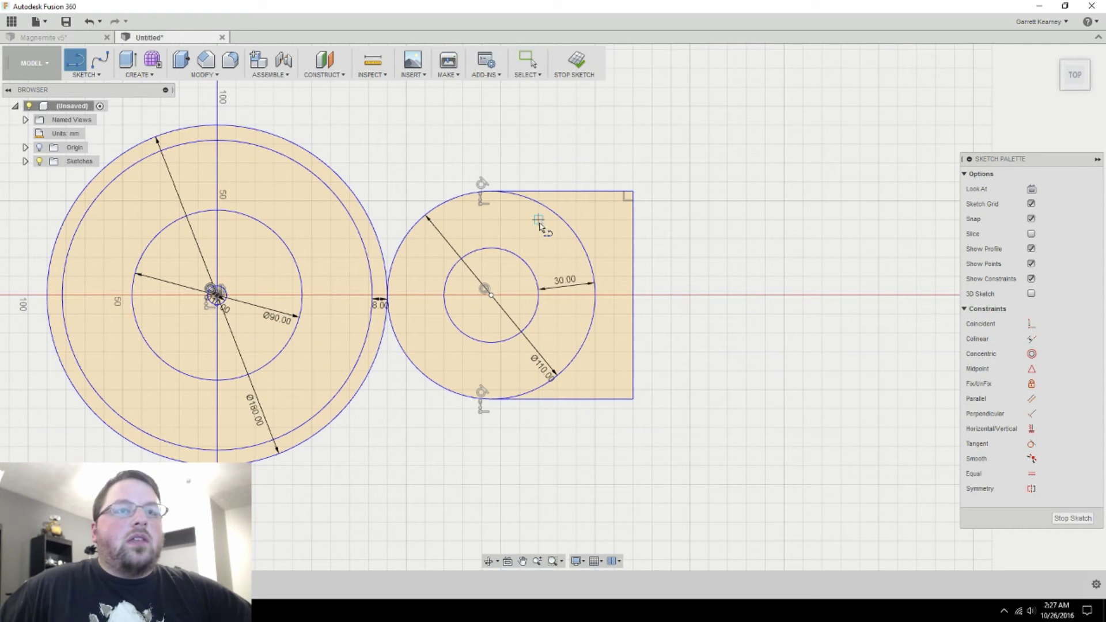
Step: Draw horizontal lines from the inner circle's top and bottom to the rectangle's right edge
left_click(492, 248)
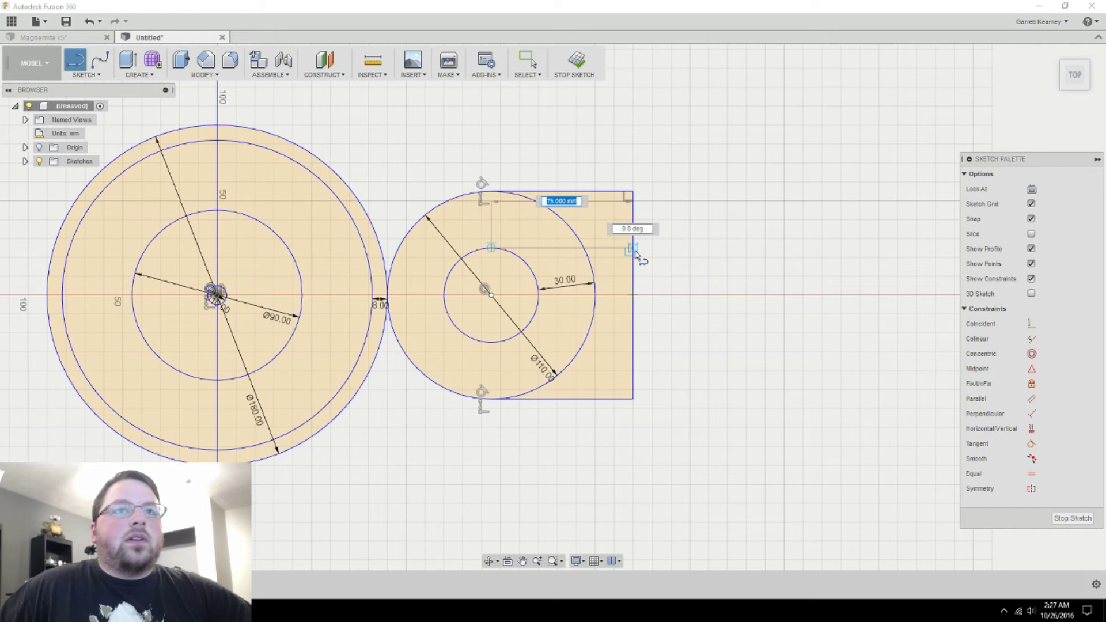
double_click(632, 249)
scroll(636, 254, "up", 2)
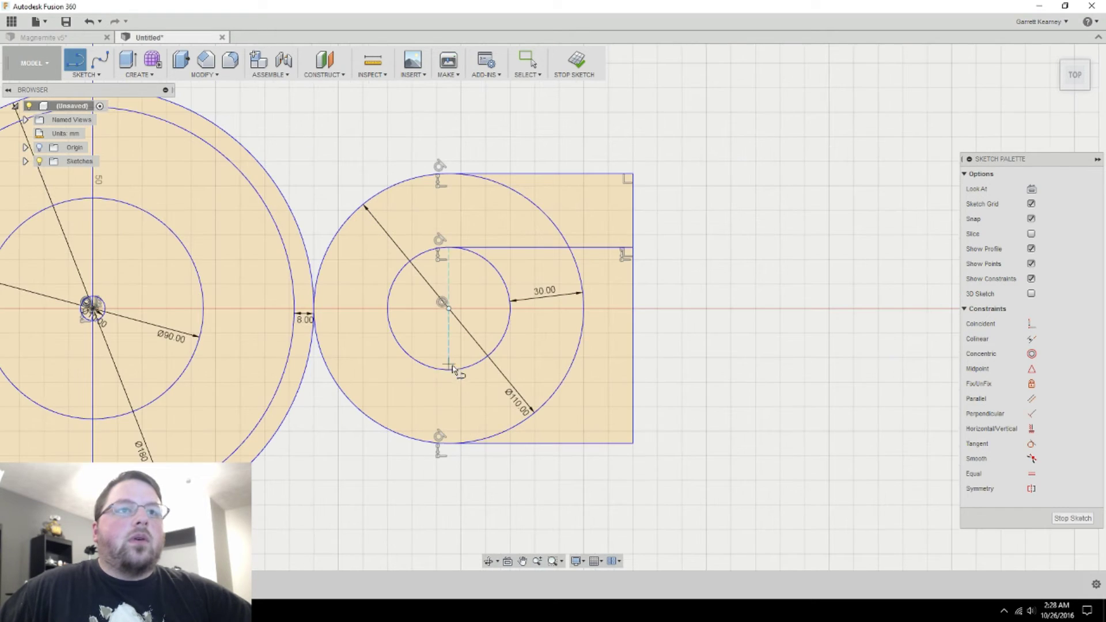
left_click(491, 343)
double_click(633, 343)
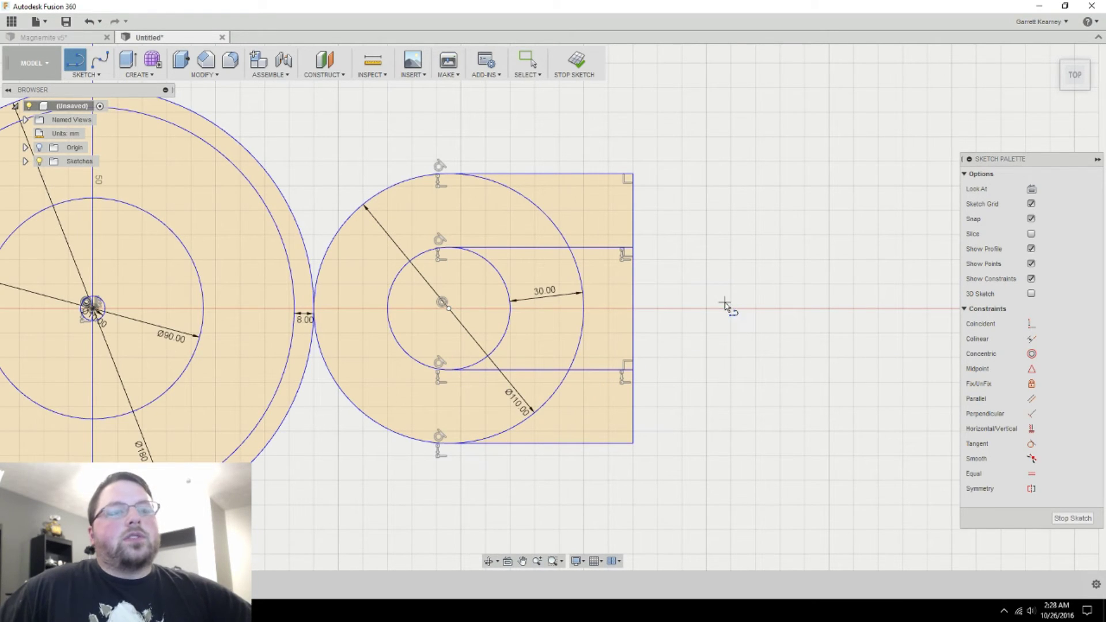
key("Escape")
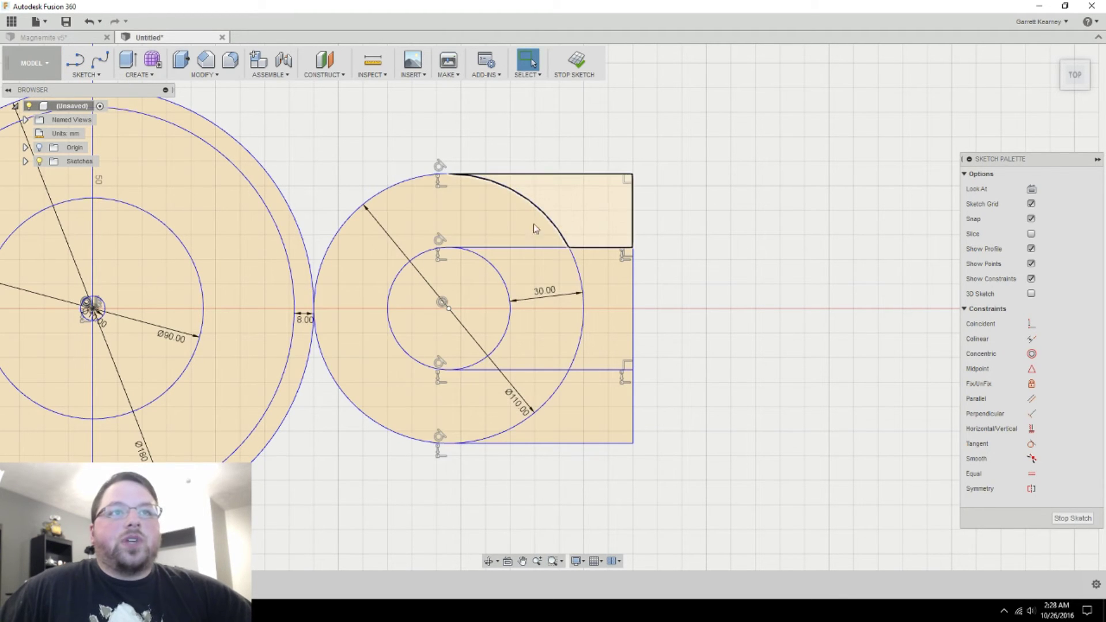
Step: Move the Magnemite reference image window out of the way of the sketch
scroll(711, 271, "up", 1)
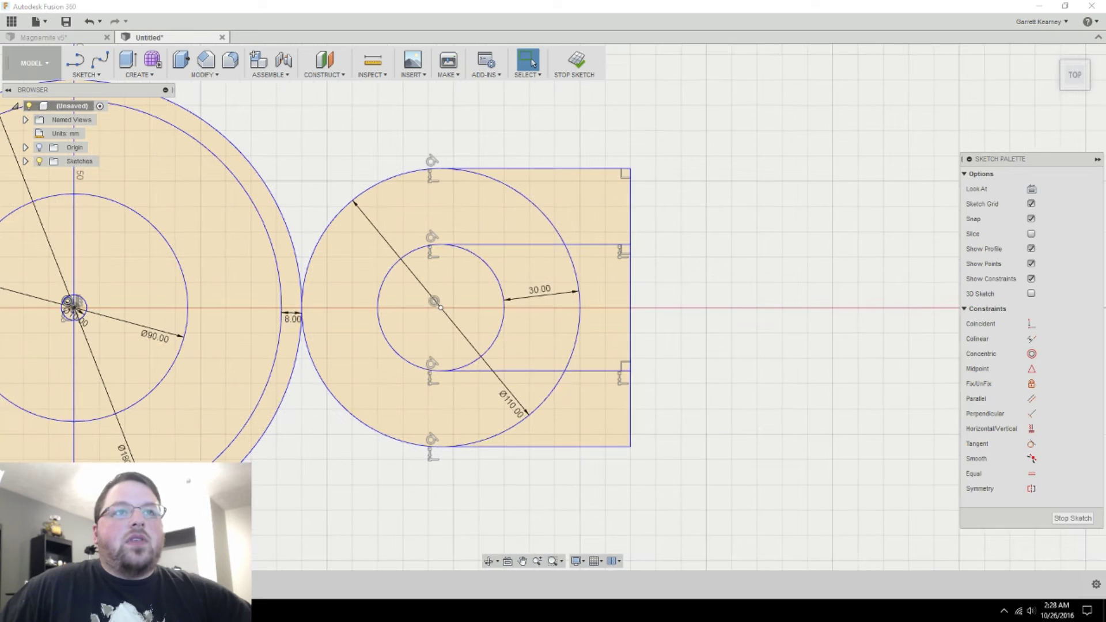
left_click_drag(1105, 181, 828, 161)
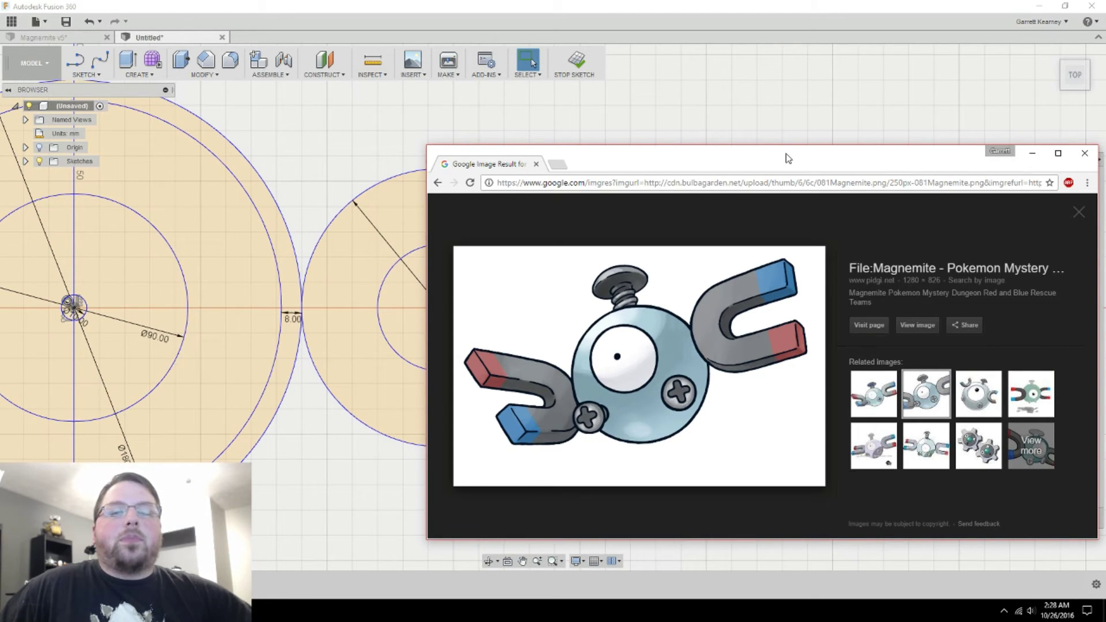
left_click(1033, 152)
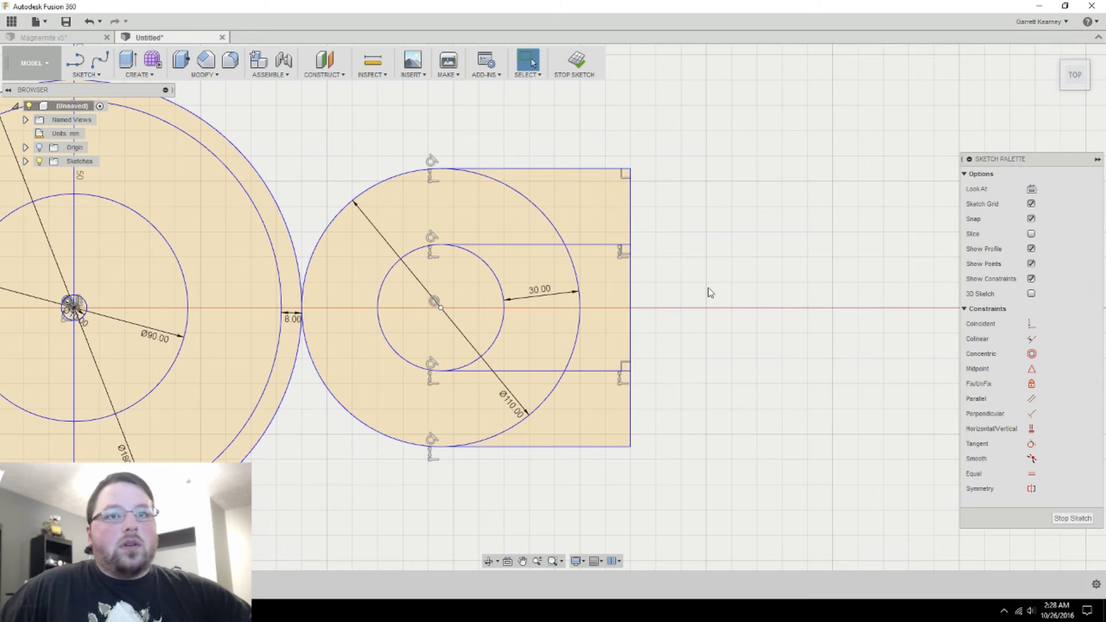
key("l")
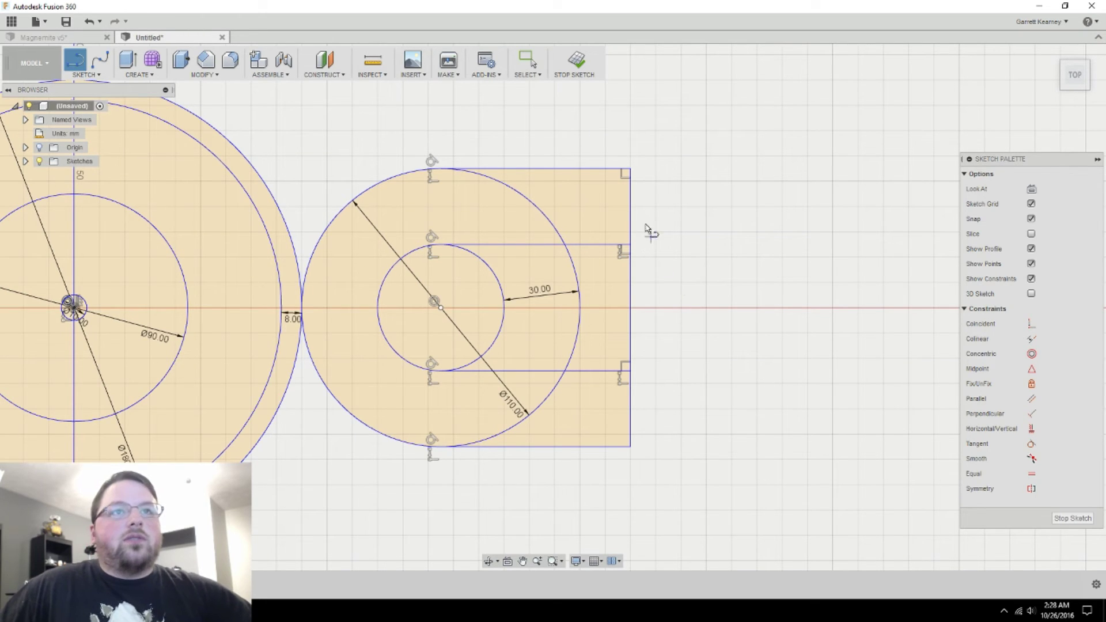
Step: Draw a vertical line in the upper arm, dimensioned 14 mm from the right edge
left_click(587, 169)
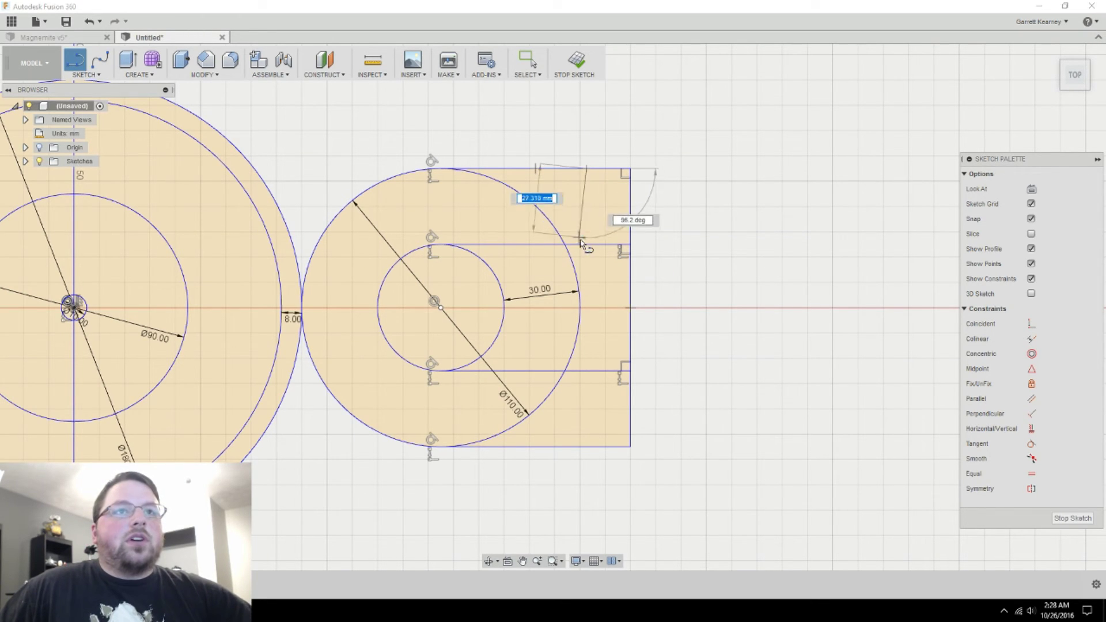
left_click(586, 244)
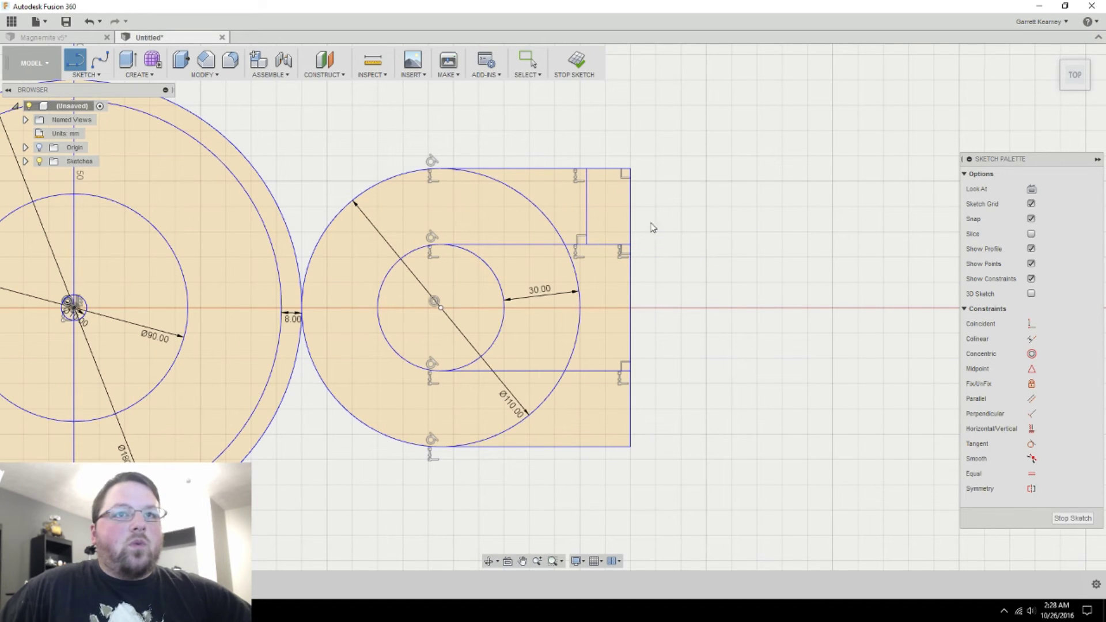
key("Escape")
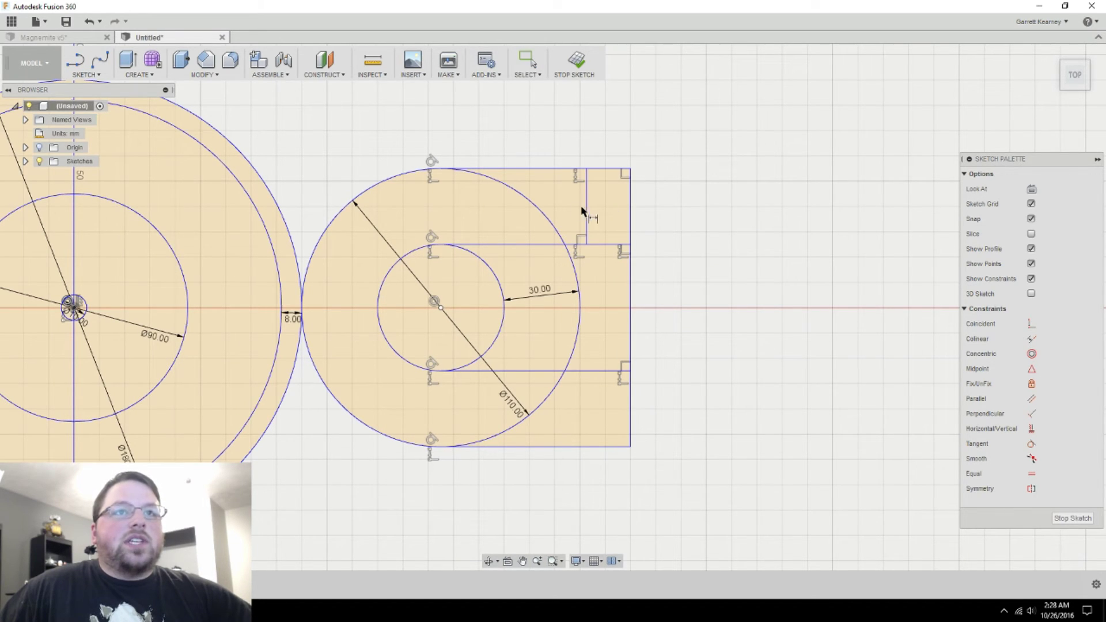
left_click(588, 212)
left_click(630, 209)
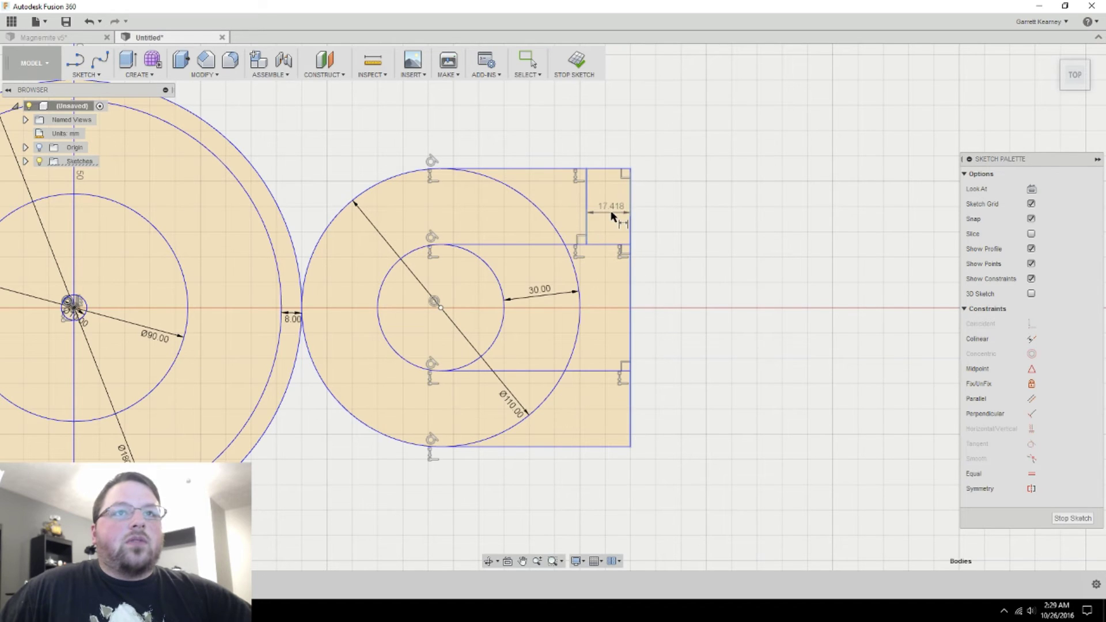
left_click(628, 226)
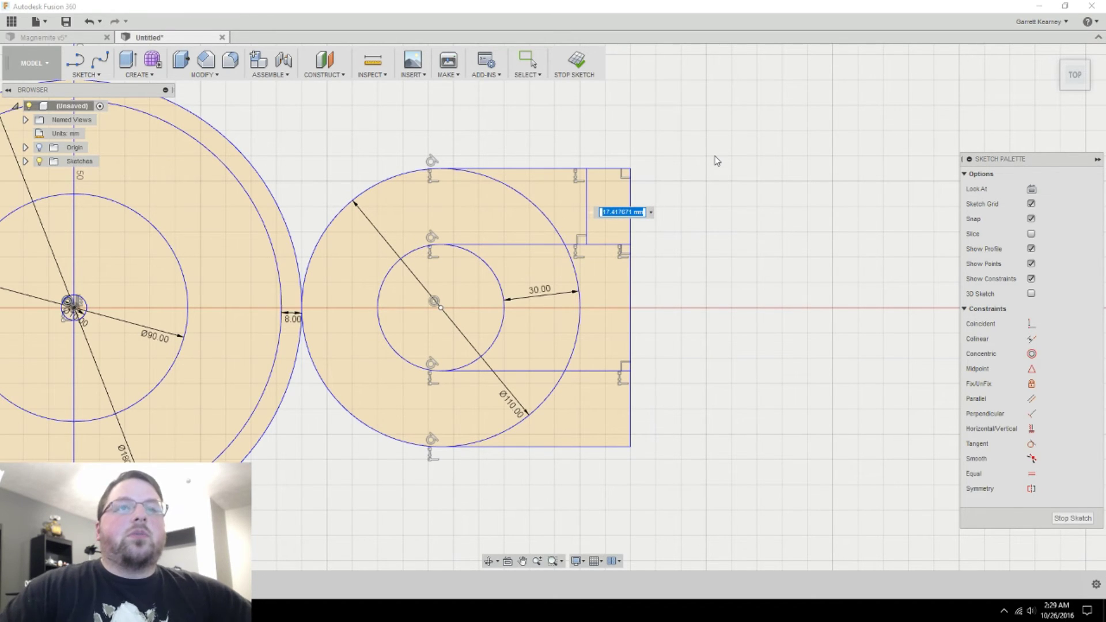
type("15")
key("Return")
type("14")
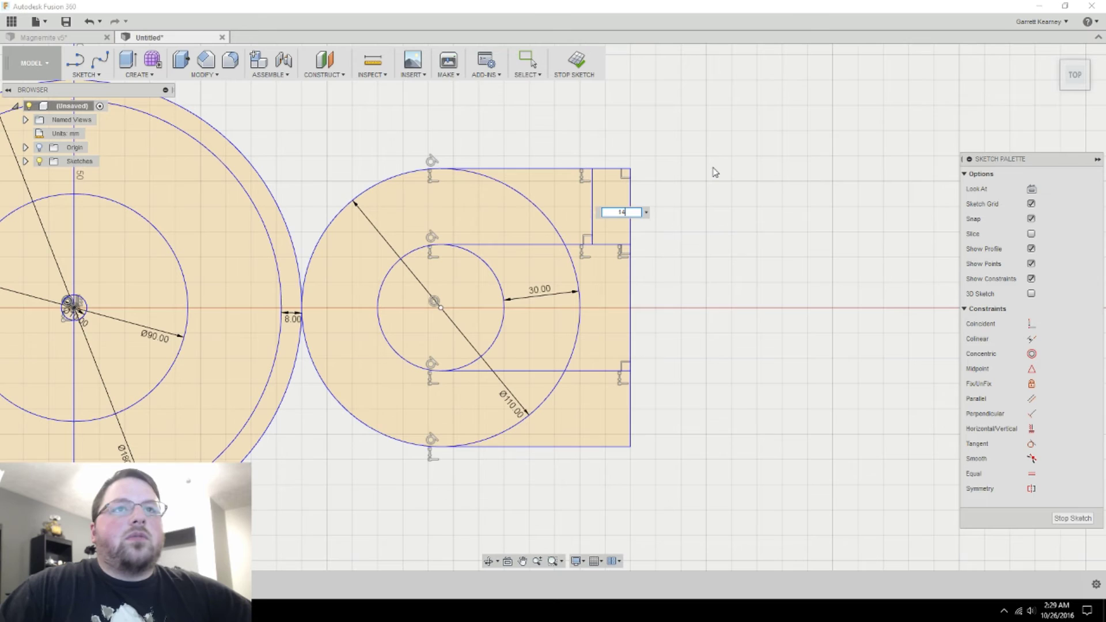
key("Return")
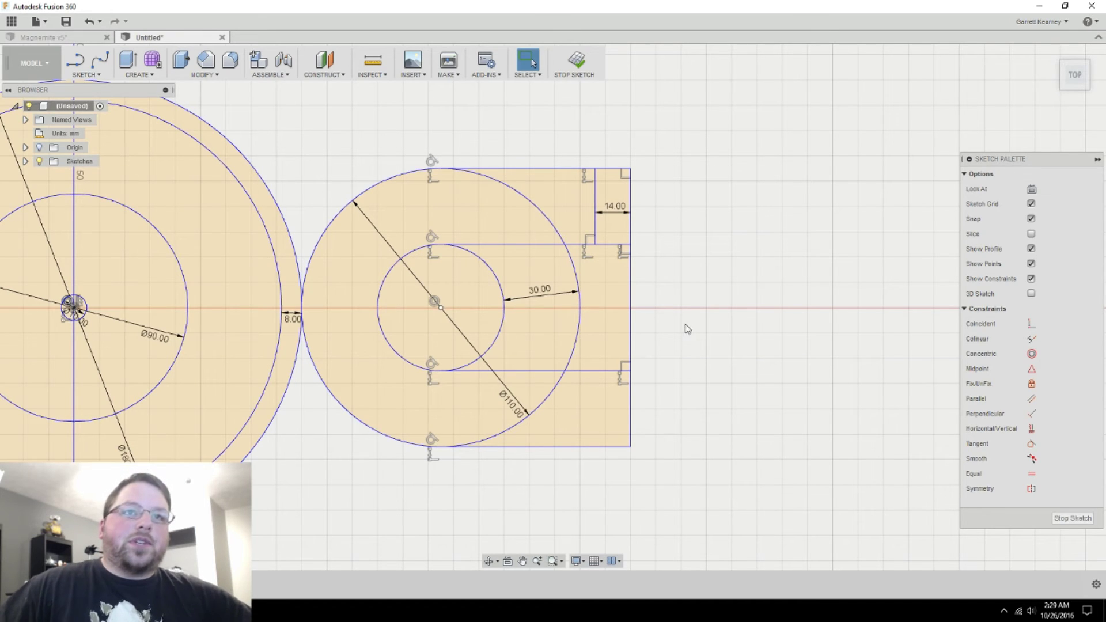
Step: Draw a matching vertical line in the lower arm, then bring back the Magnemite reference image
key("l")
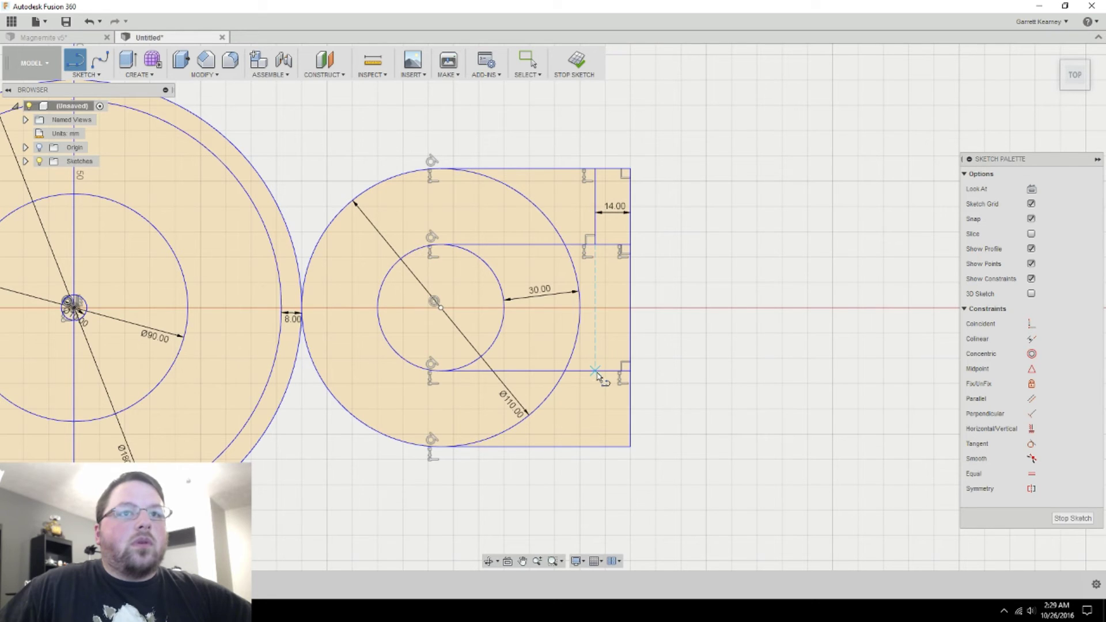
left_click(595, 372)
double_click(595, 447)
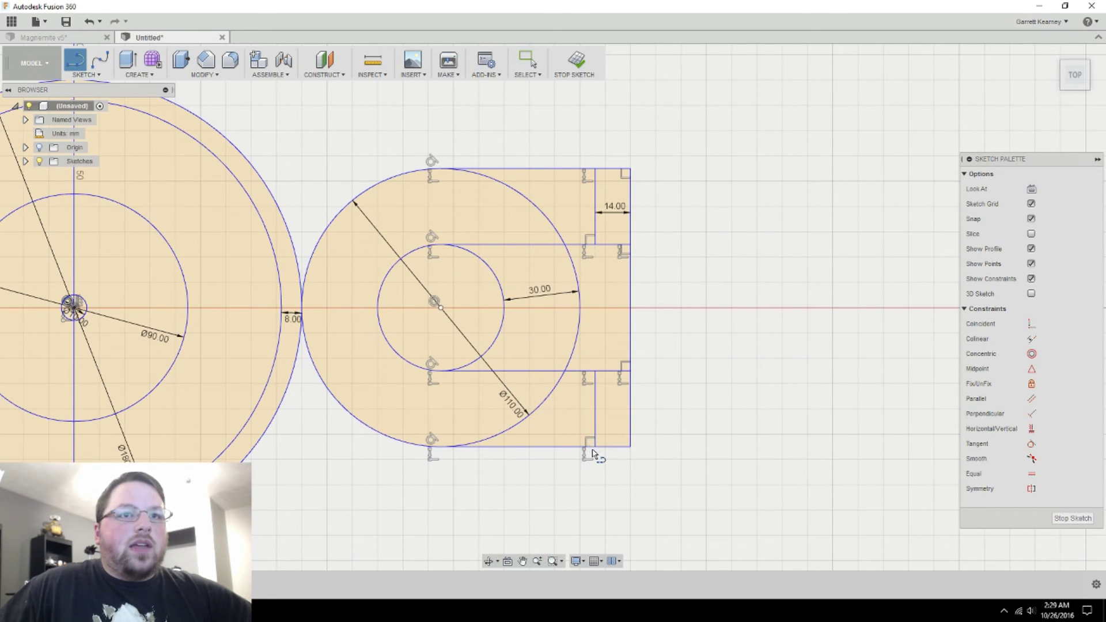
key("Escape")
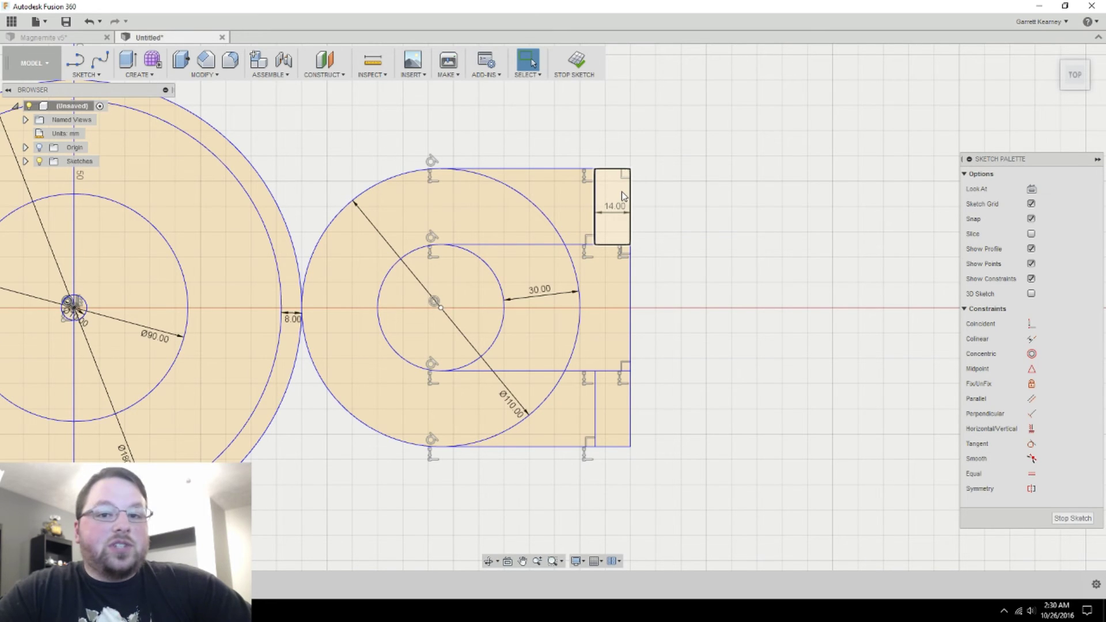
key("alt+Tab")
left_click_drag(744, 111, 719, 122)
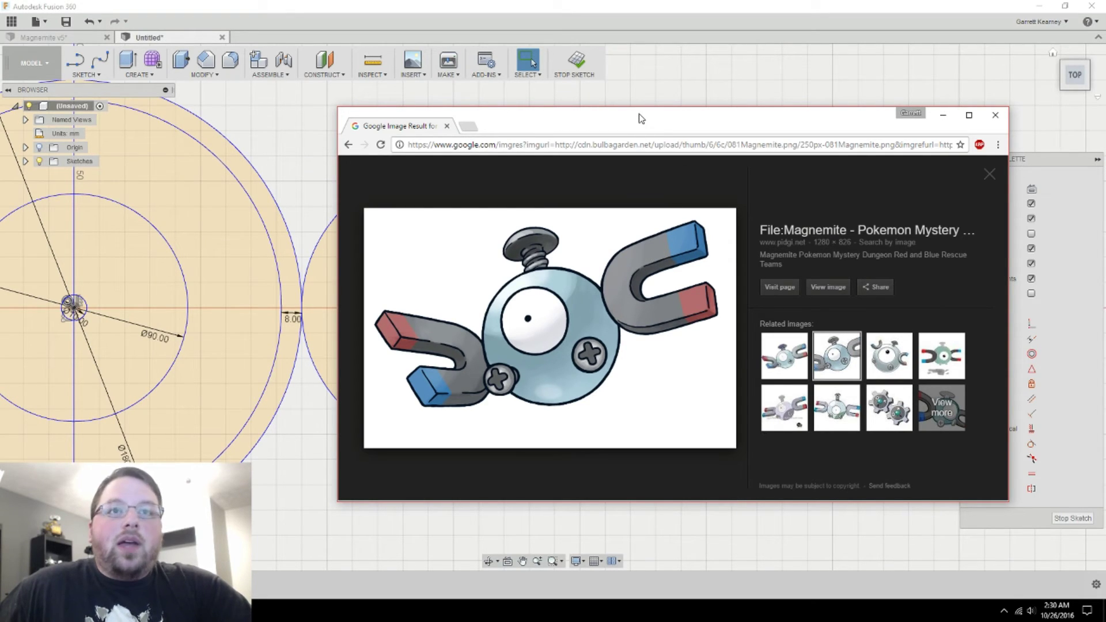
left_click_drag(643, 118, 646, 119)
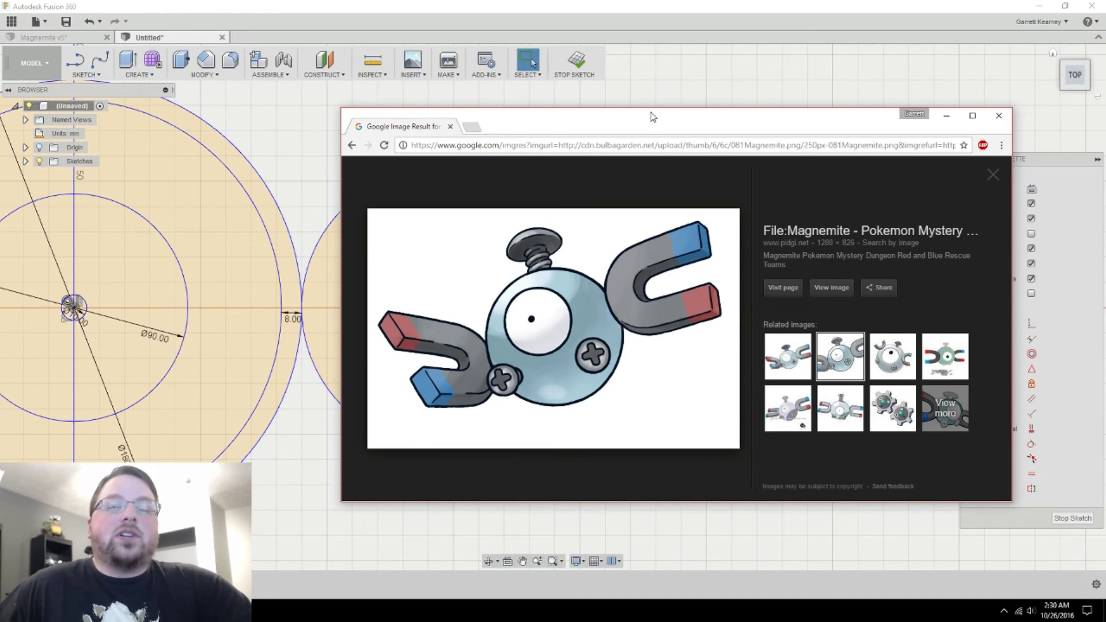
key("super+Down")
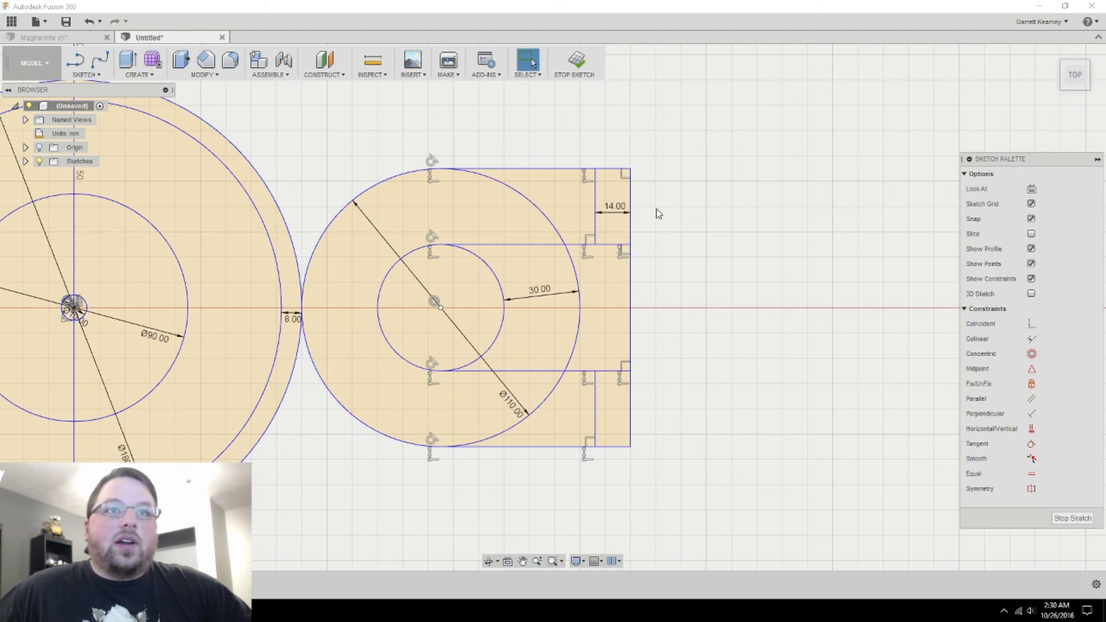
Step: Dimension the gap between the two vertical slot lines as 1 mm
scroll(659, 214, "up", 4)
key("d")
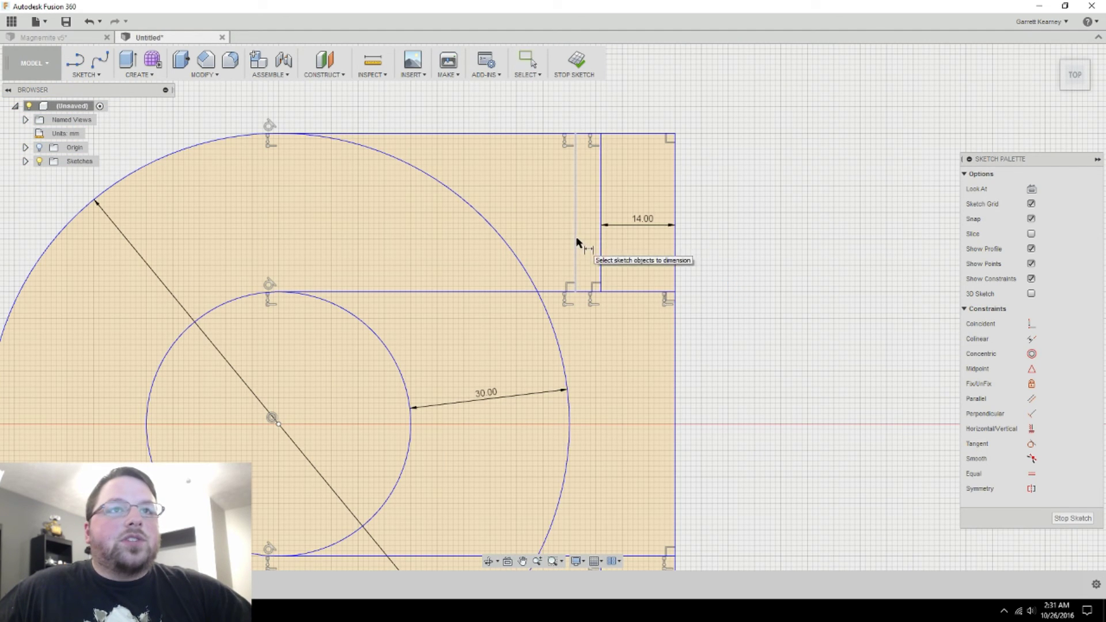
left_click(577, 242)
left_click(593, 295)
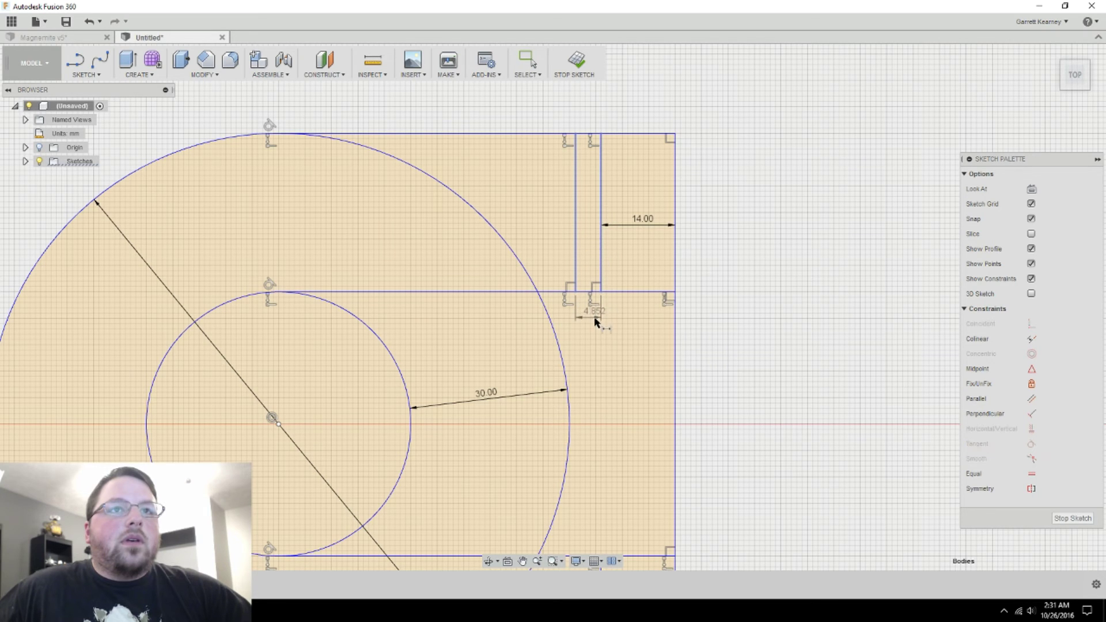
left_click(595, 316)
type("1")
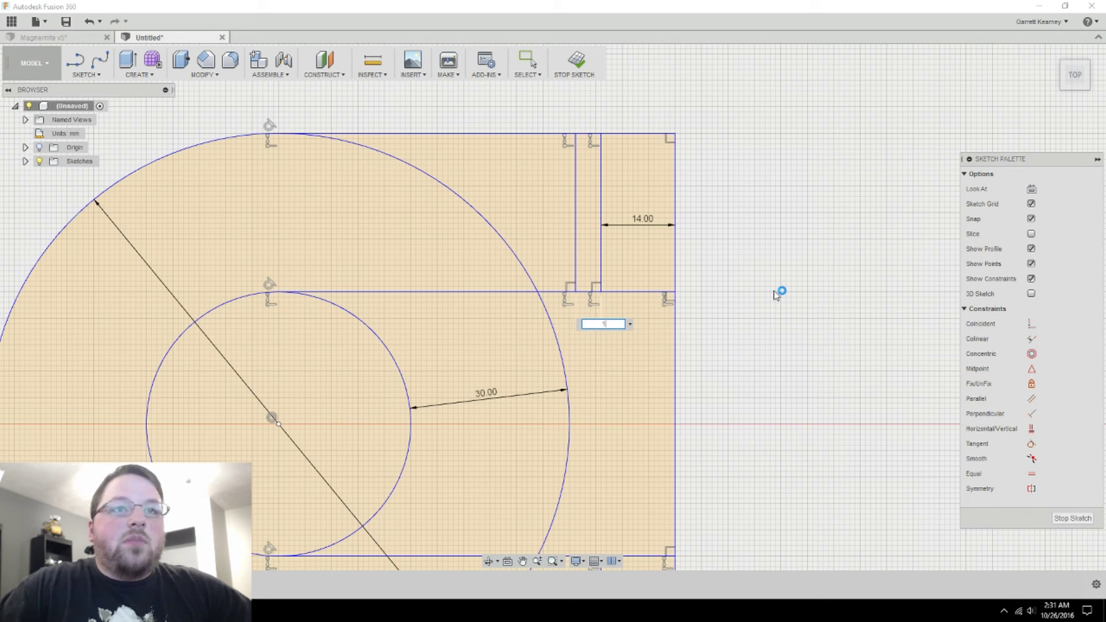
key("Return")
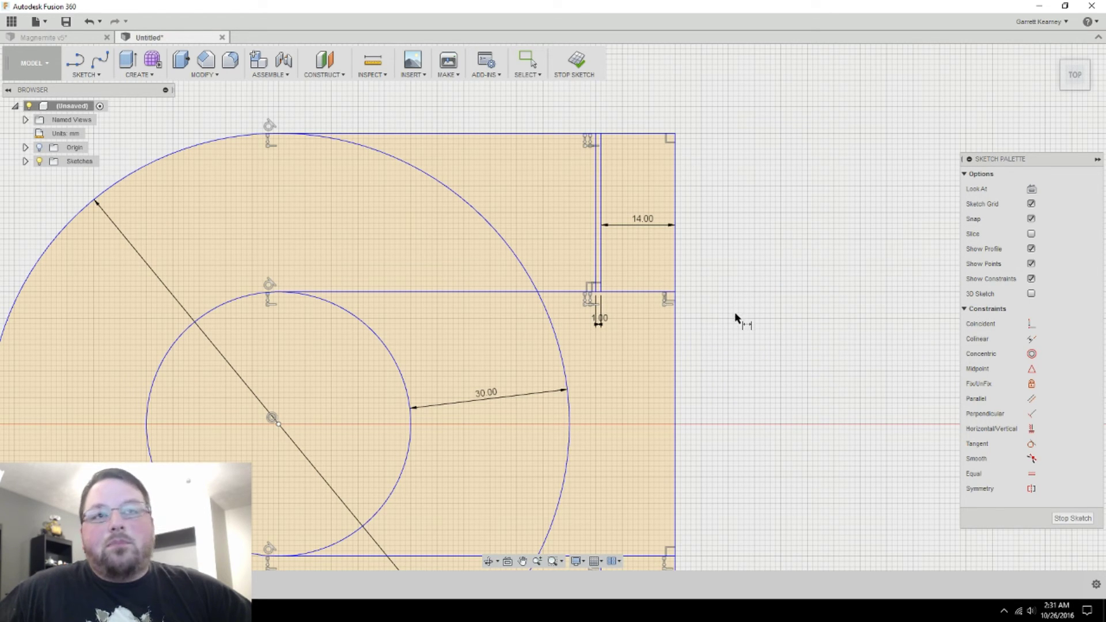
key("Escape")
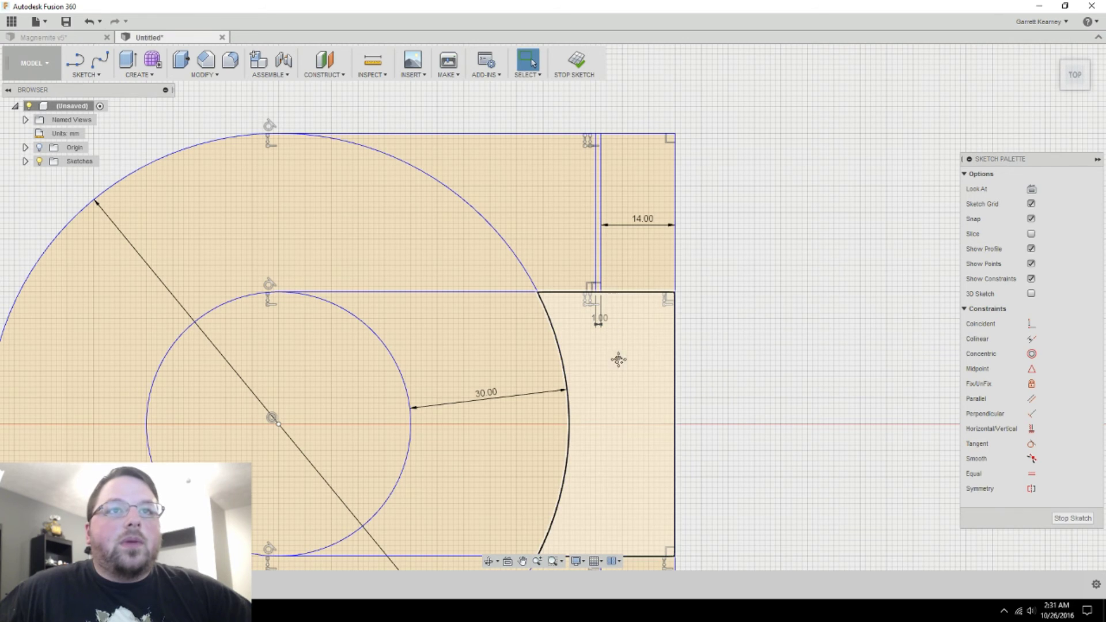
Step: Draw a parallel line 1 mm over to continue the slot through the lower rectangle
middle_click_drag(628, 396, 649, 222)
key("l")
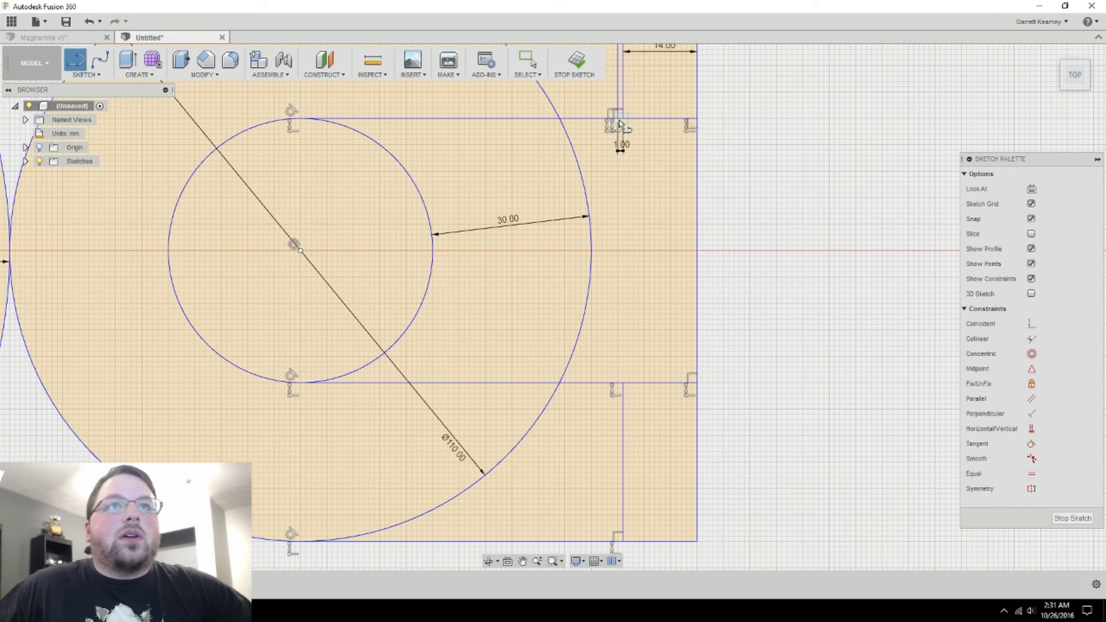
left_click(619, 151)
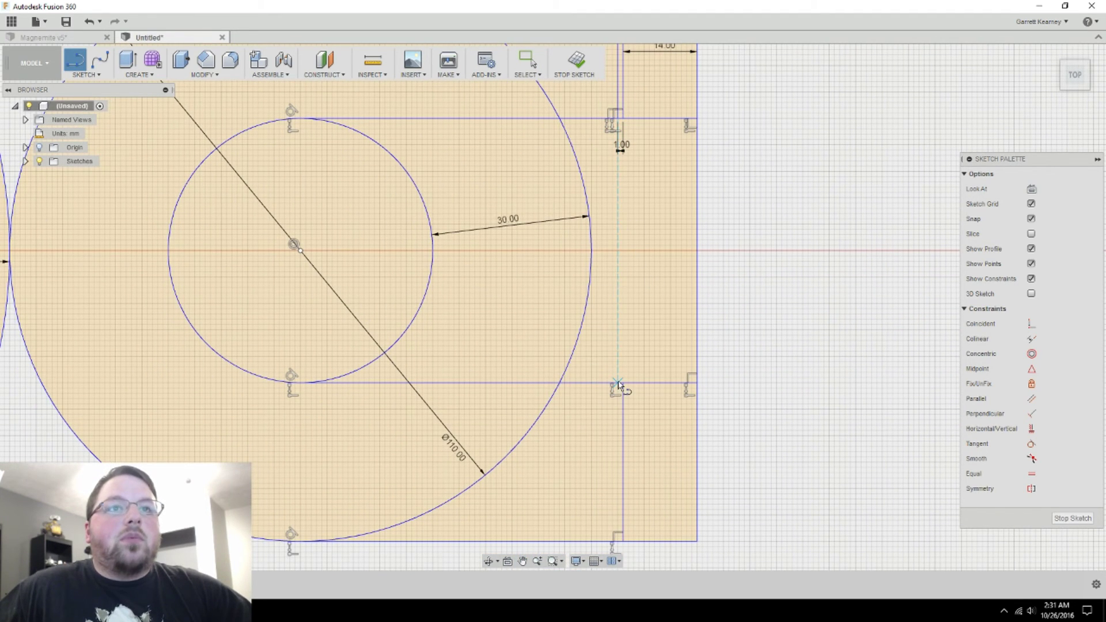
key("Escape")
scroll(621, 389, "down", 1)
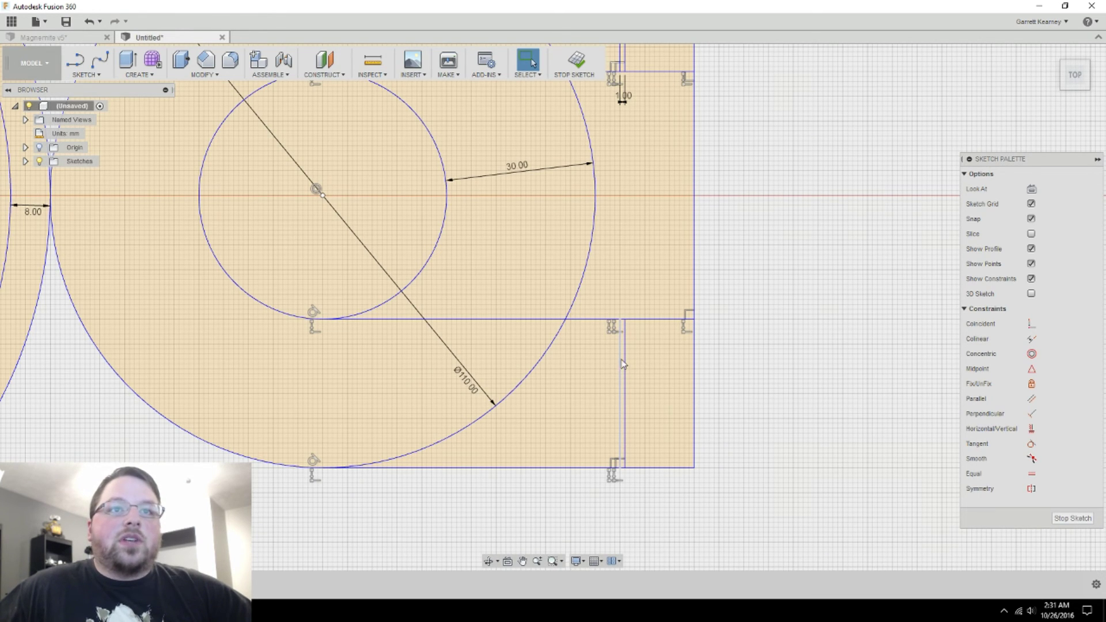
scroll(624, 366, "up", 4)
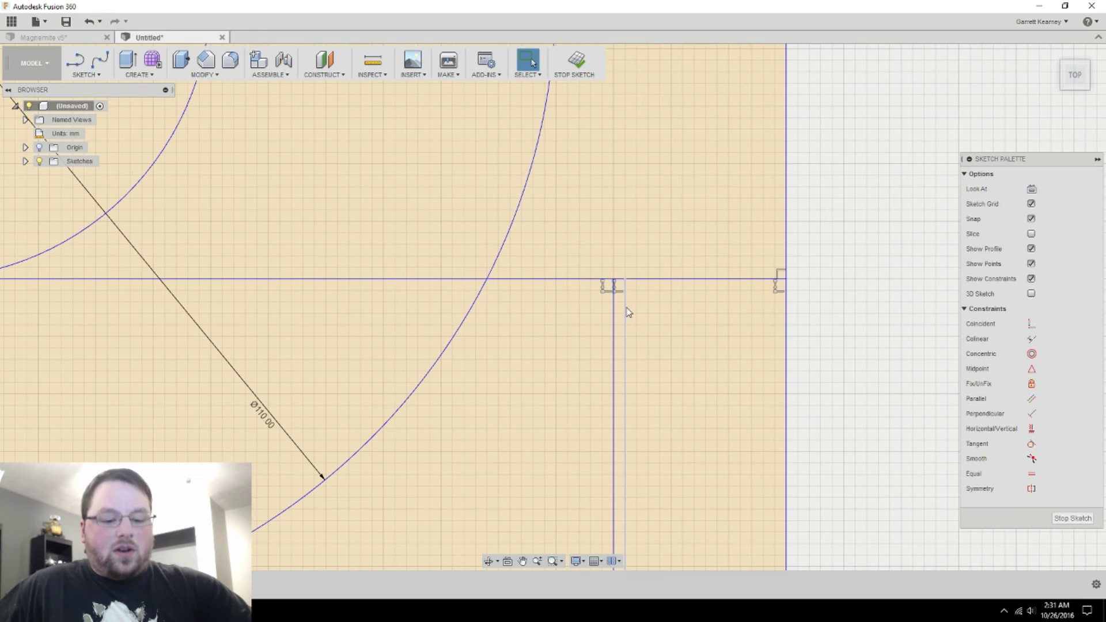
key("l")
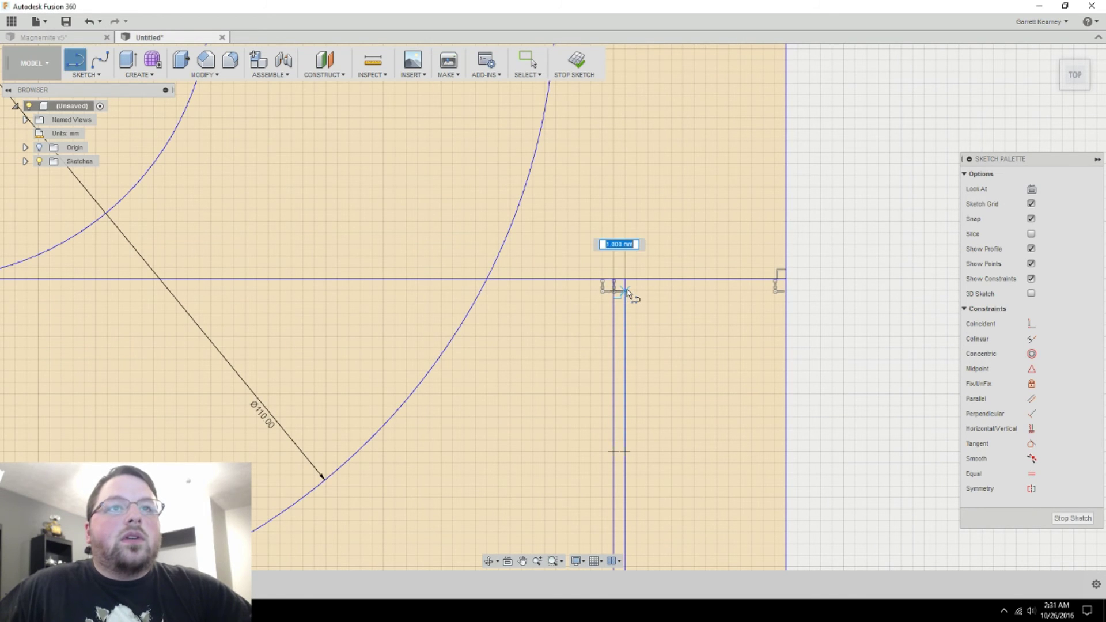
middle_click_drag(647, 366, 653, 249)
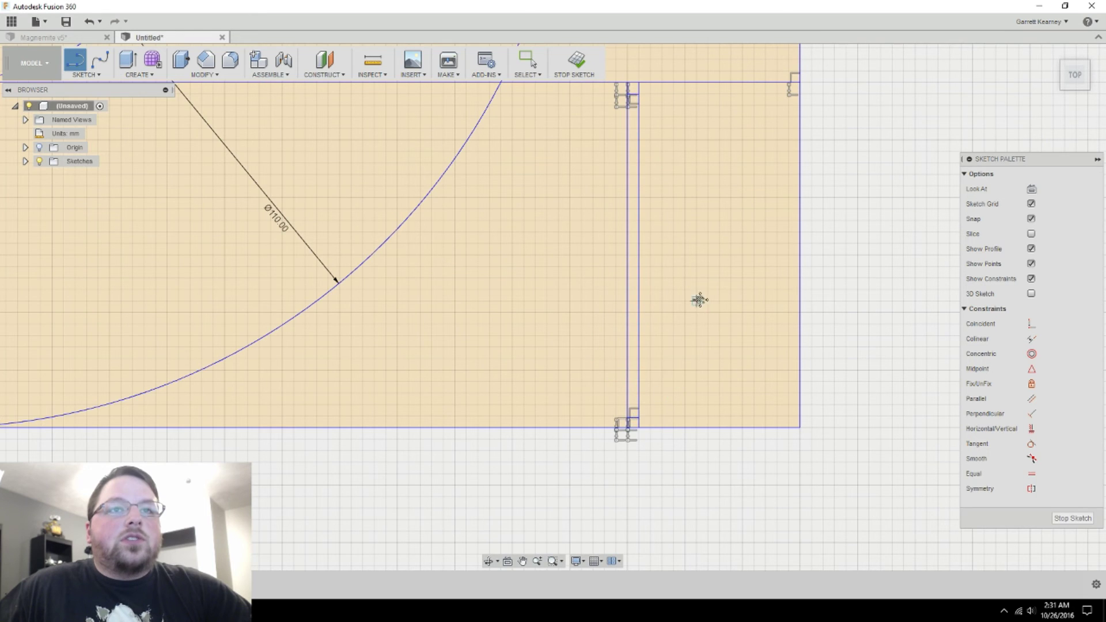
mouse_move(699, 299)
middle_mouse_down()
mouse_move(699, 194)
mouse_move(662, 282)
mouse_move(572, 334)
middle_mouse_up()
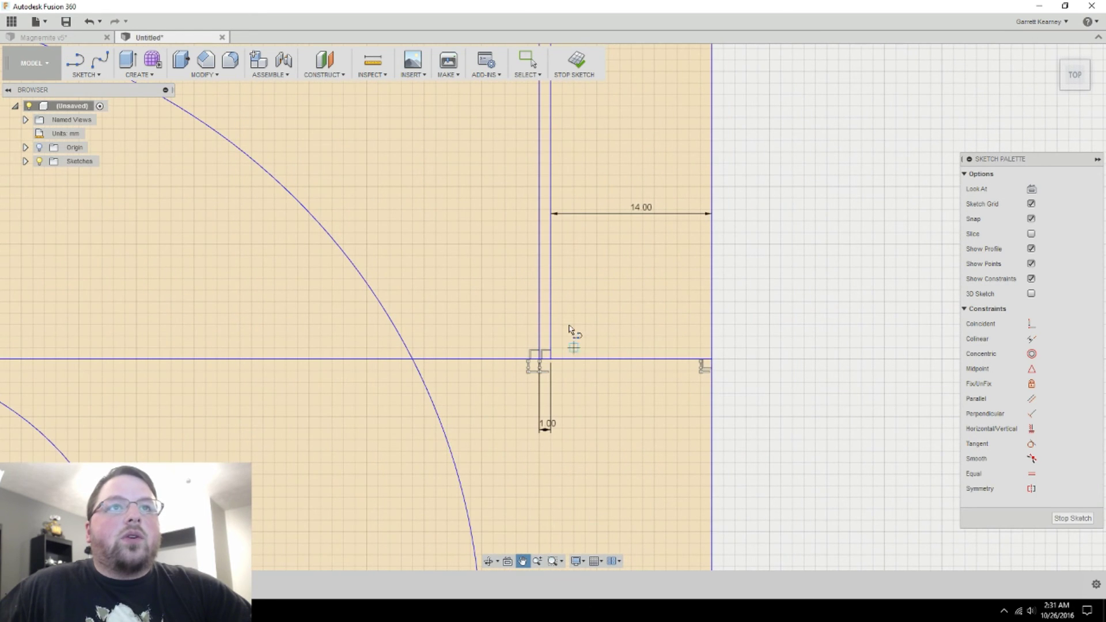
left_click(539, 349)
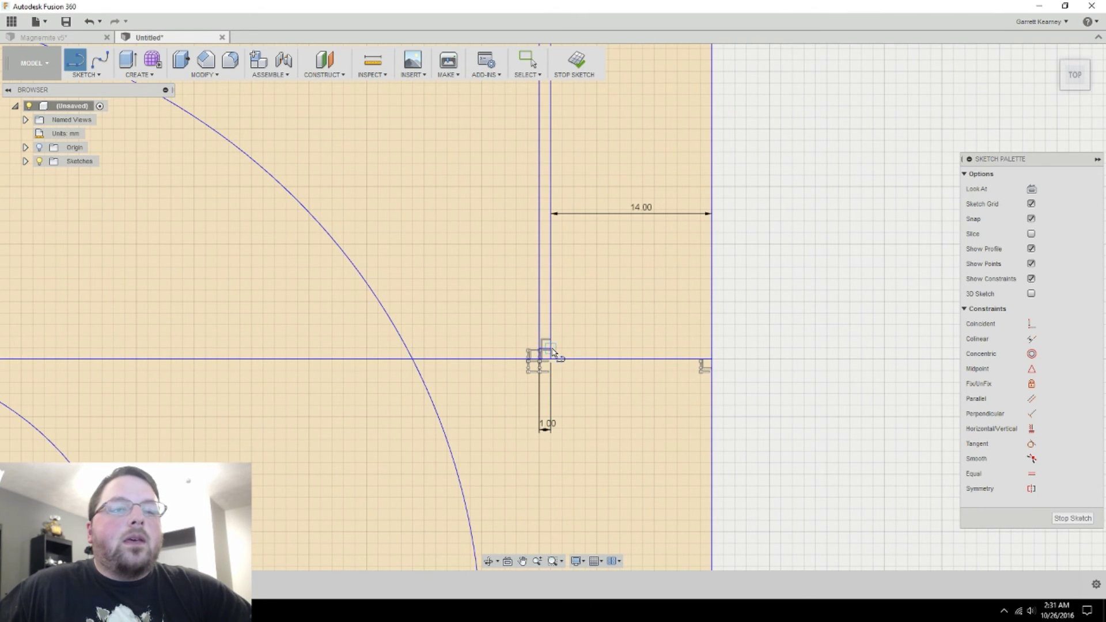
mouse_move(610, 96)
middle_mouse_down()
mouse_move(659, 189)
mouse_move(673, 265)
middle_mouse_up()
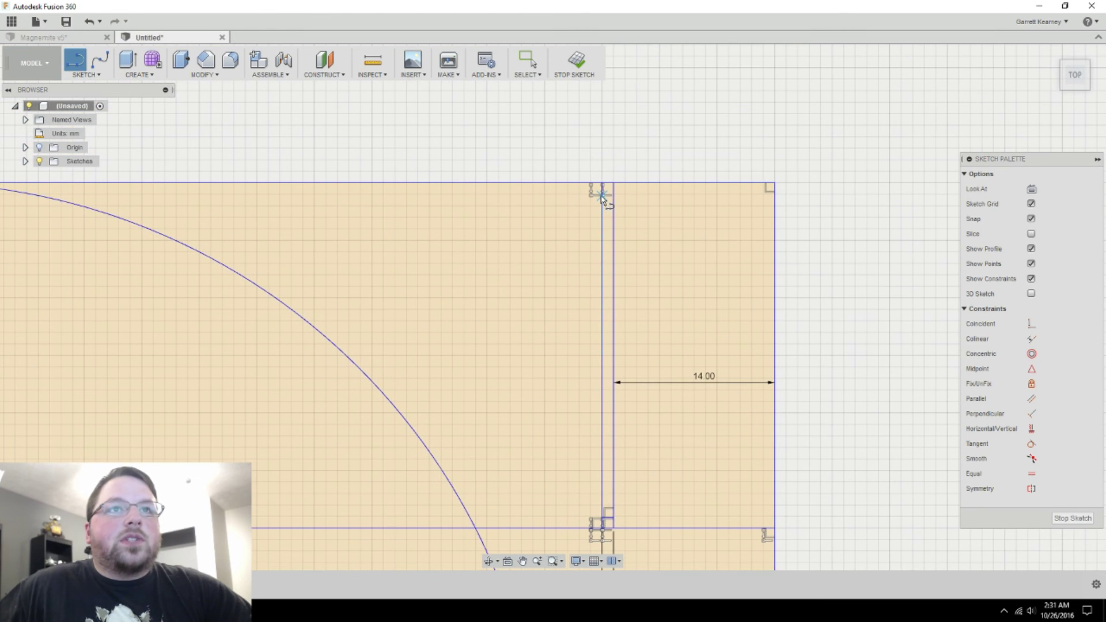
left_click(609, 197)
key("Escape")
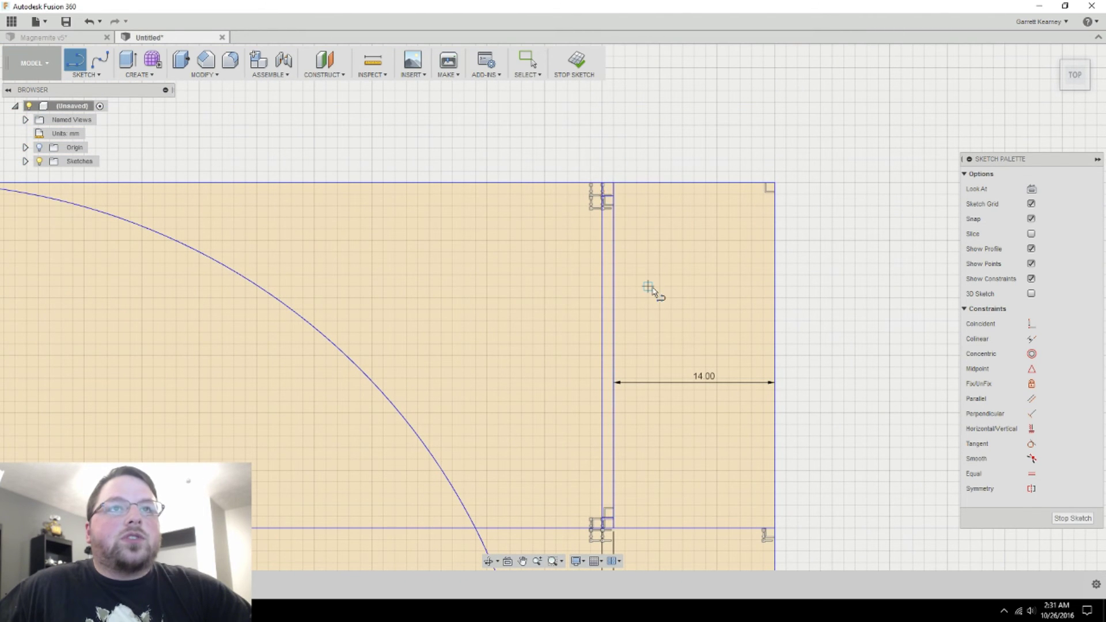
Step: Exit the line tool and reframe the view around both body circles and the magnet
key("Escape")
scroll(721, 323, "down", 5)
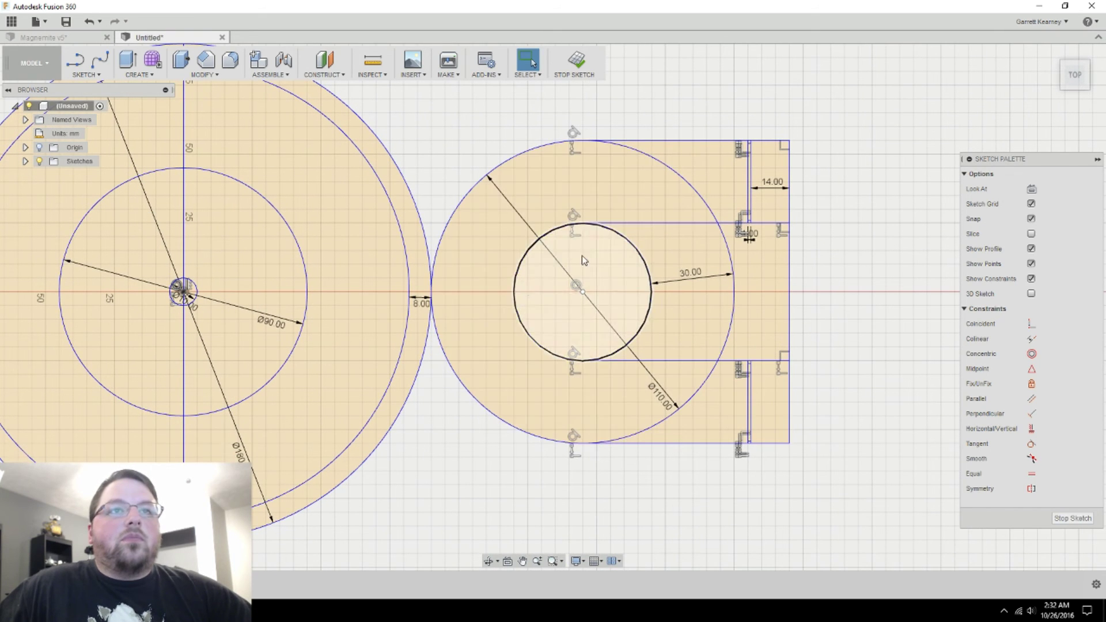
scroll(723, 425, "down", 4)
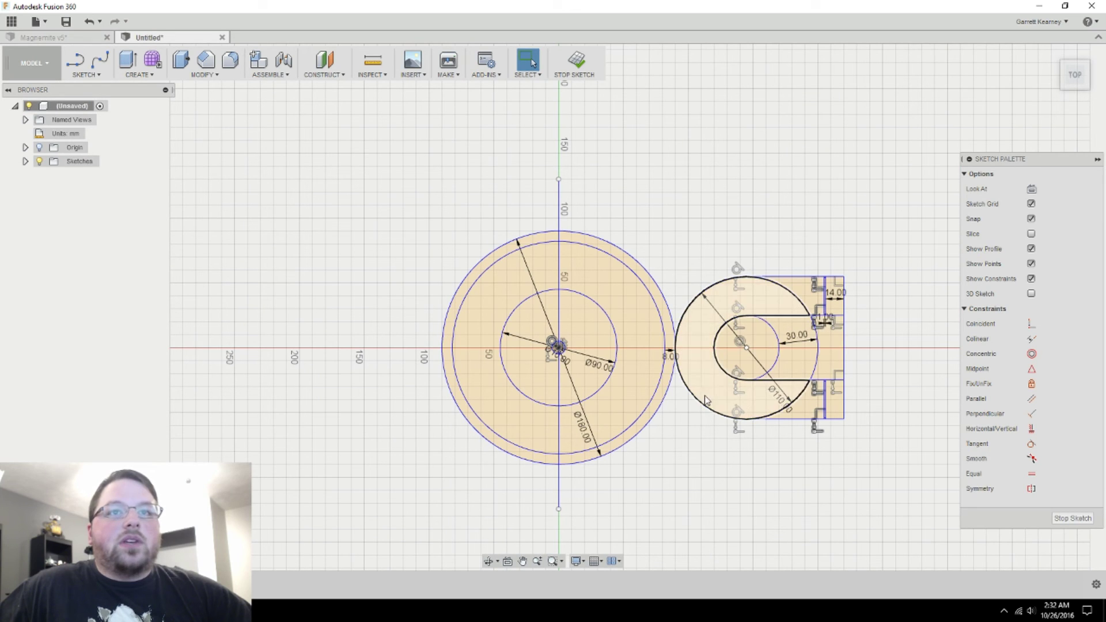
middle_click_drag(749, 380, 665, 366)
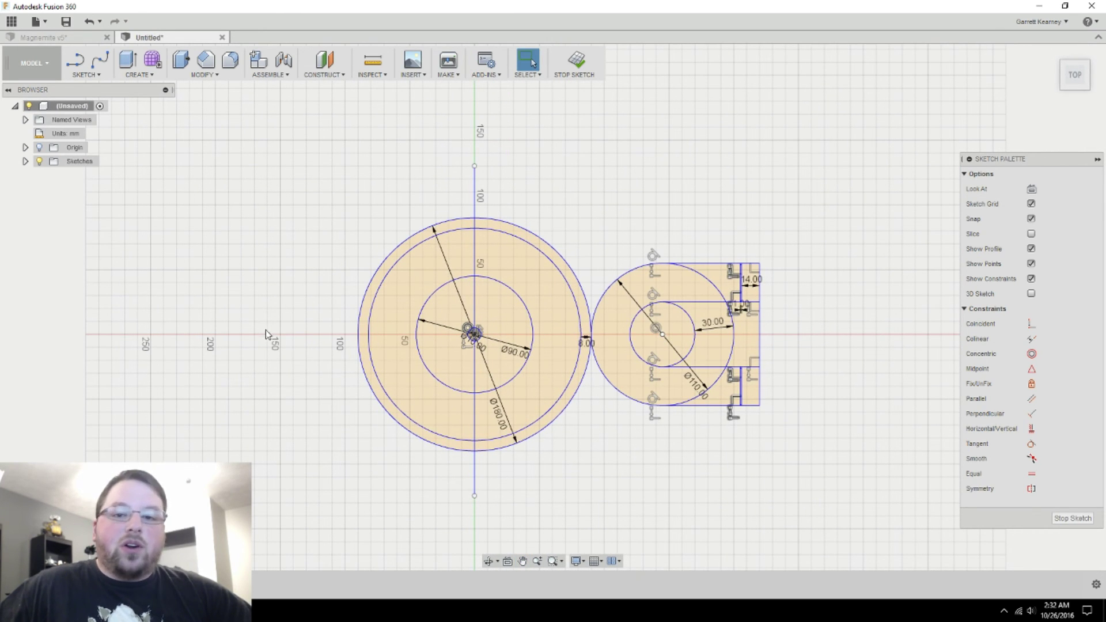
middle_click_drag(556, 207, 600, 244)
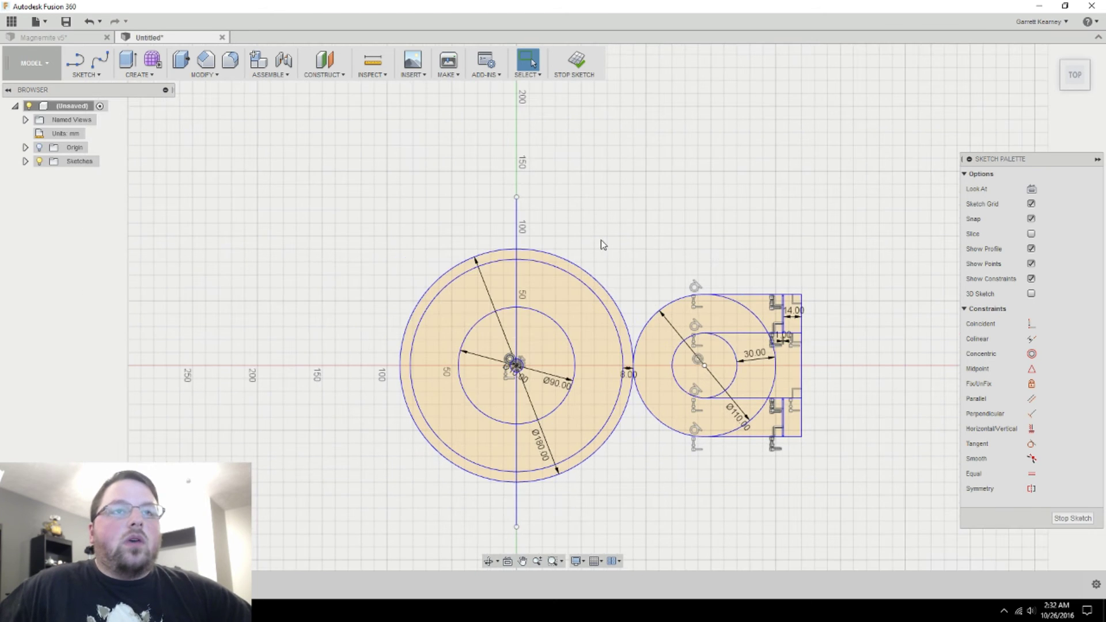
scroll(600, 244, "up", 2)
scroll(605, 251, "down", 1)
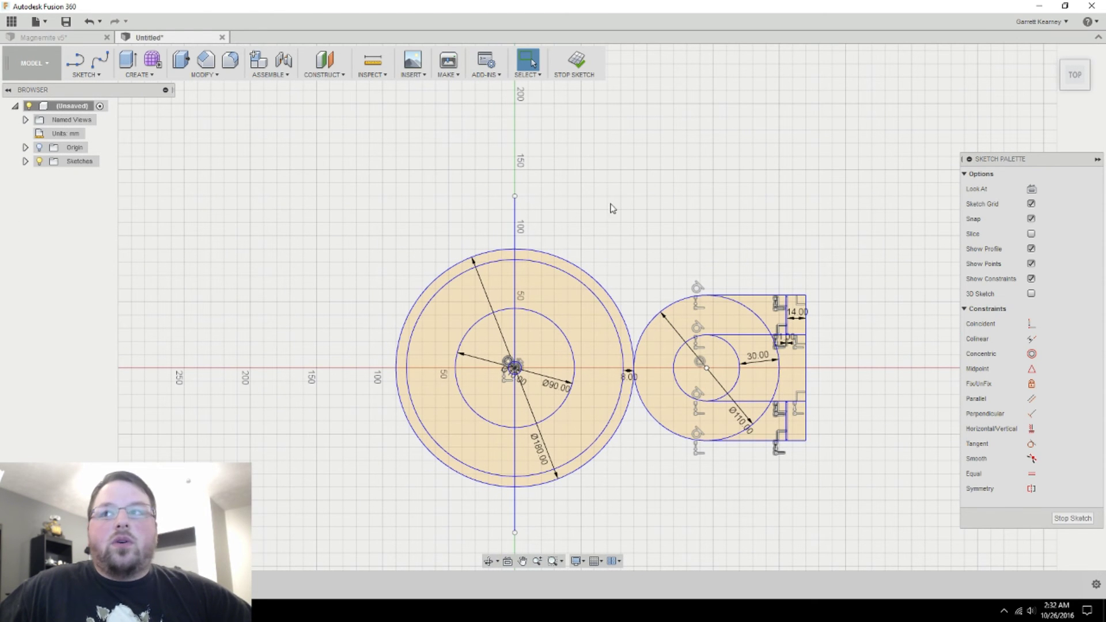
scroll(519, 229, "up", 4)
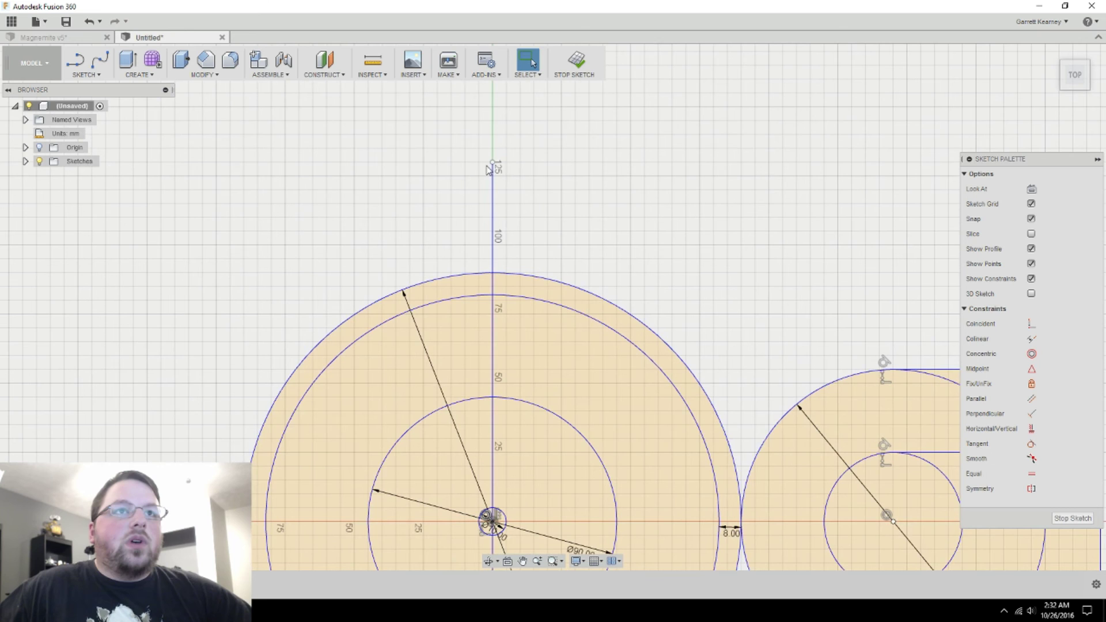
Step: Drag the vertical centre line's top endpoint down onto the outer circle's top point
left_click(492, 218)
left_click_drag(493, 218, 492, 281)
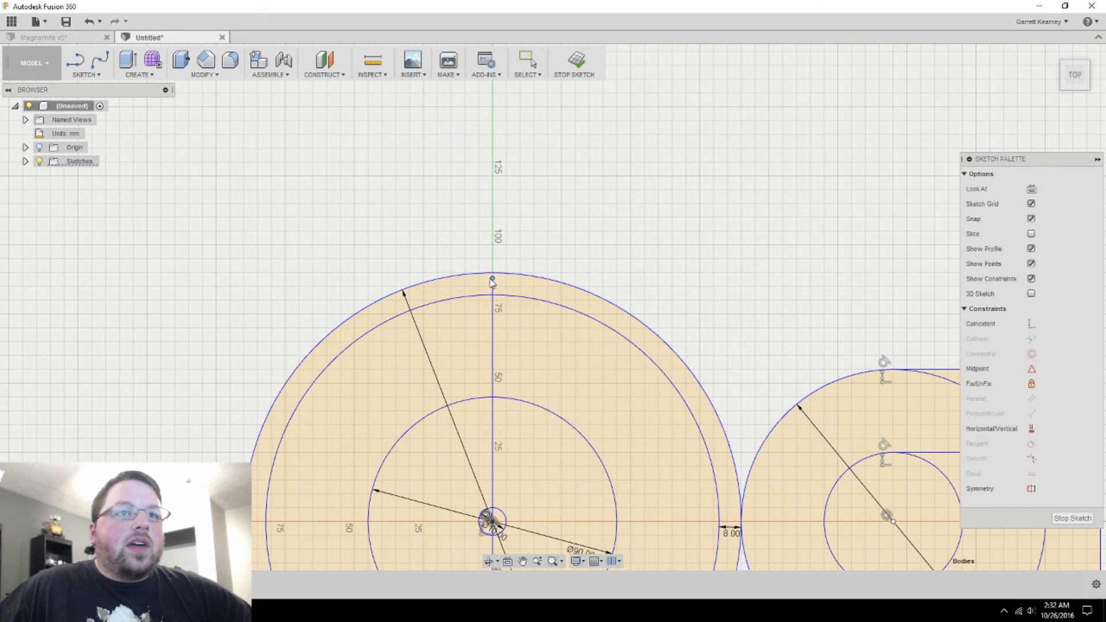
middle_click_drag(565, 230, 575, 272)
scroll(528, 304, "up", 3)
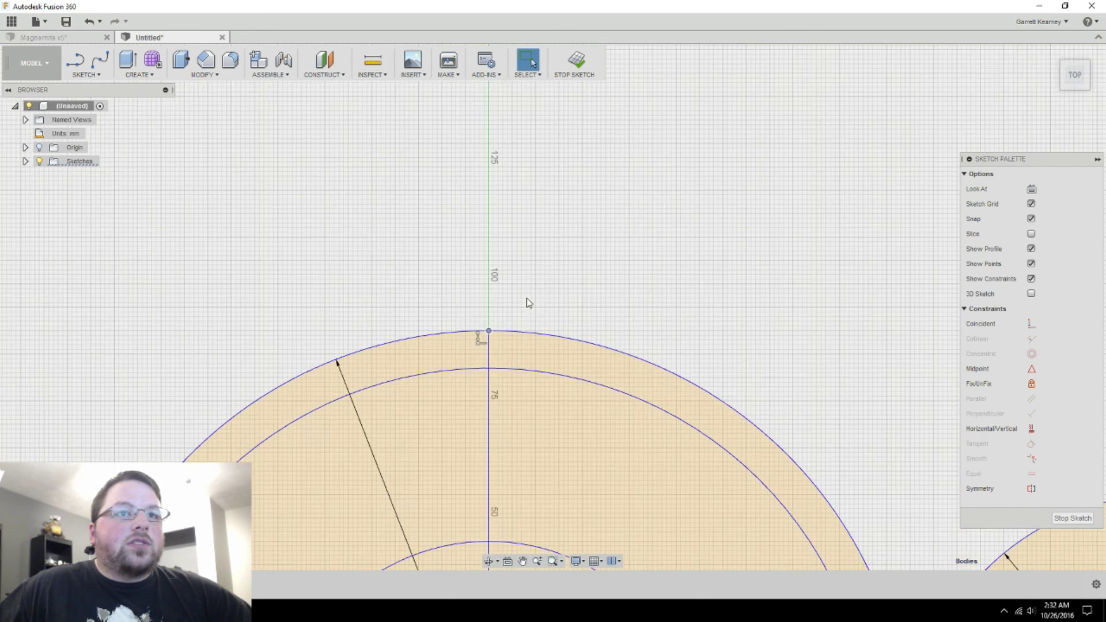
mouse_move(528, 303)
middle_mouse_down()
mouse_move(546, 288)
mouse_move(567, 362)
middle_mouse_up()
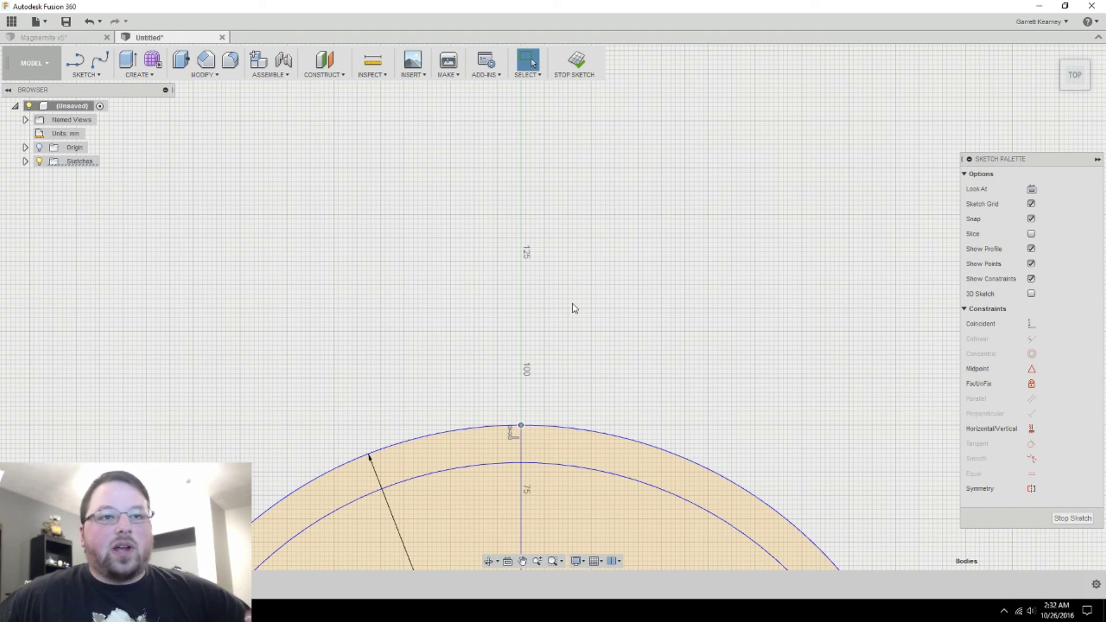
middle_click_drag(585, 359, 575, 311)
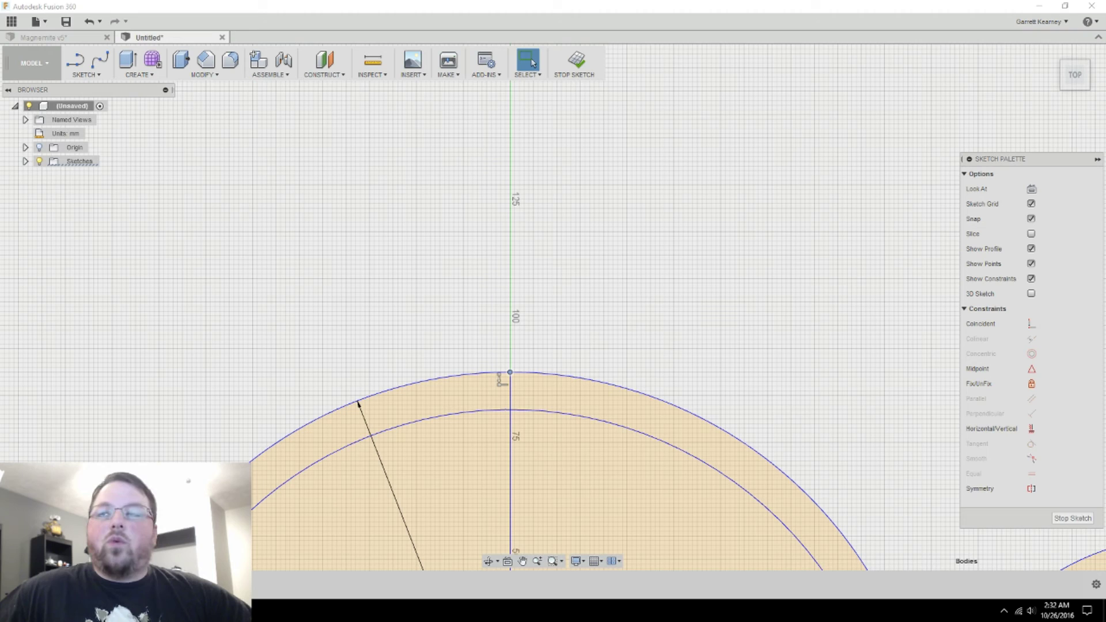
left_click(557, 266)
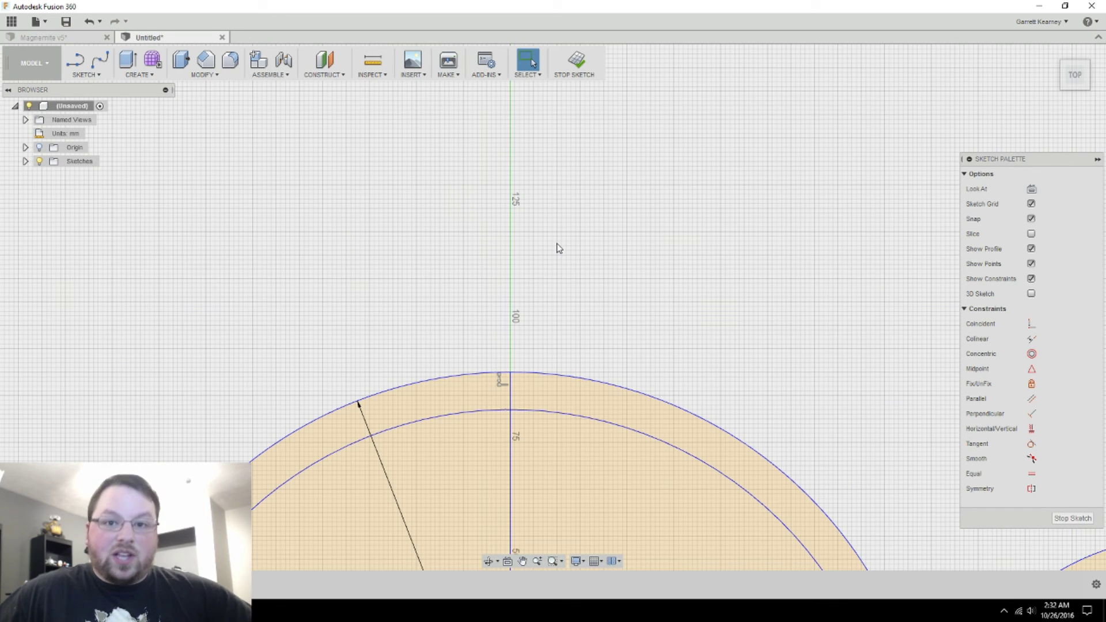
key("l")
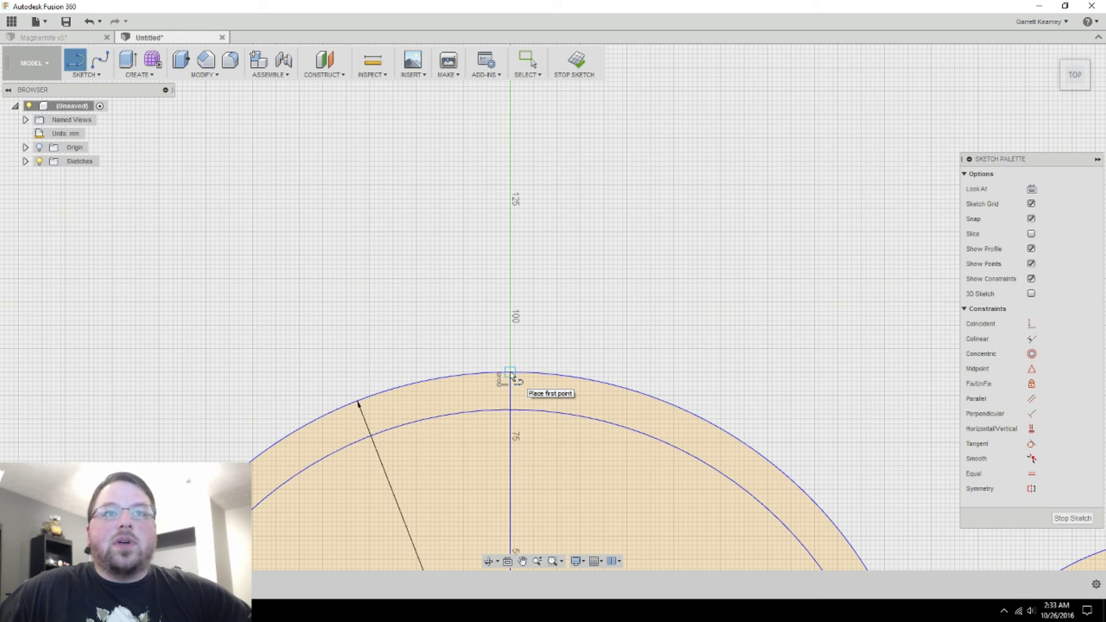
Step: Draw the screw shaft's vertical side up from the circle's top and its short top edge
left_click(511, 374)
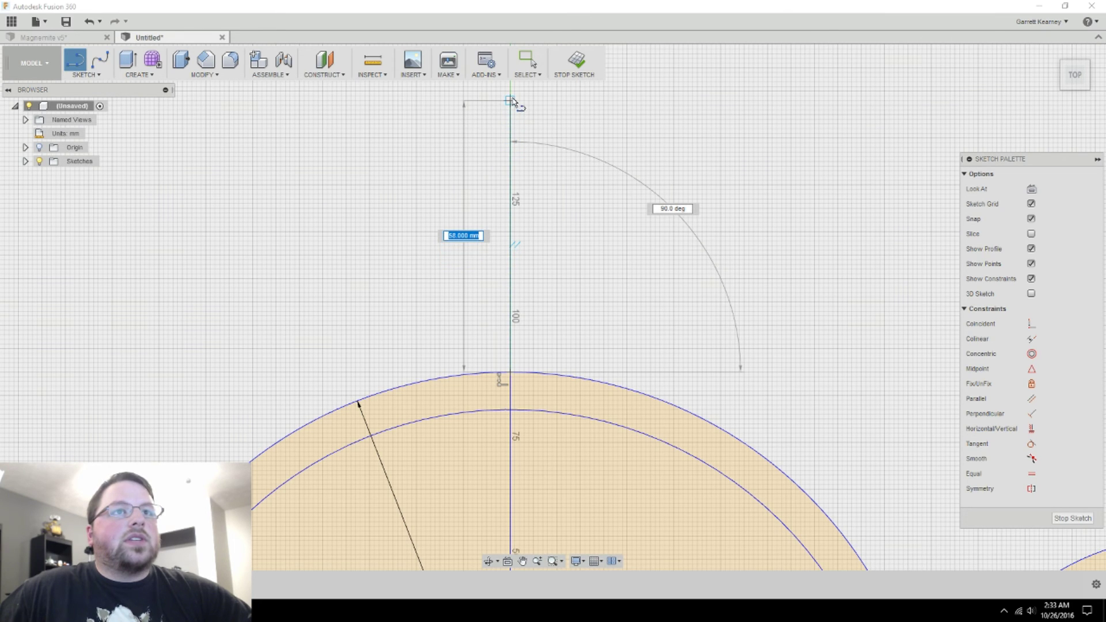
middle_click_drag(513, 101, 471, 199)
left_click(468, 198)
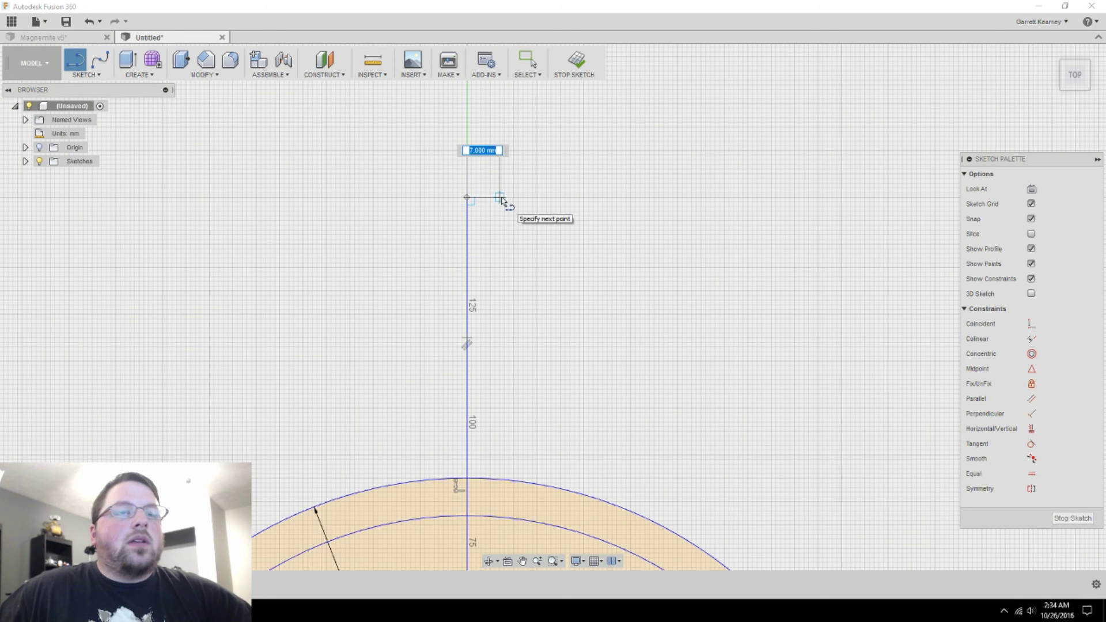
left_click(515, 198)
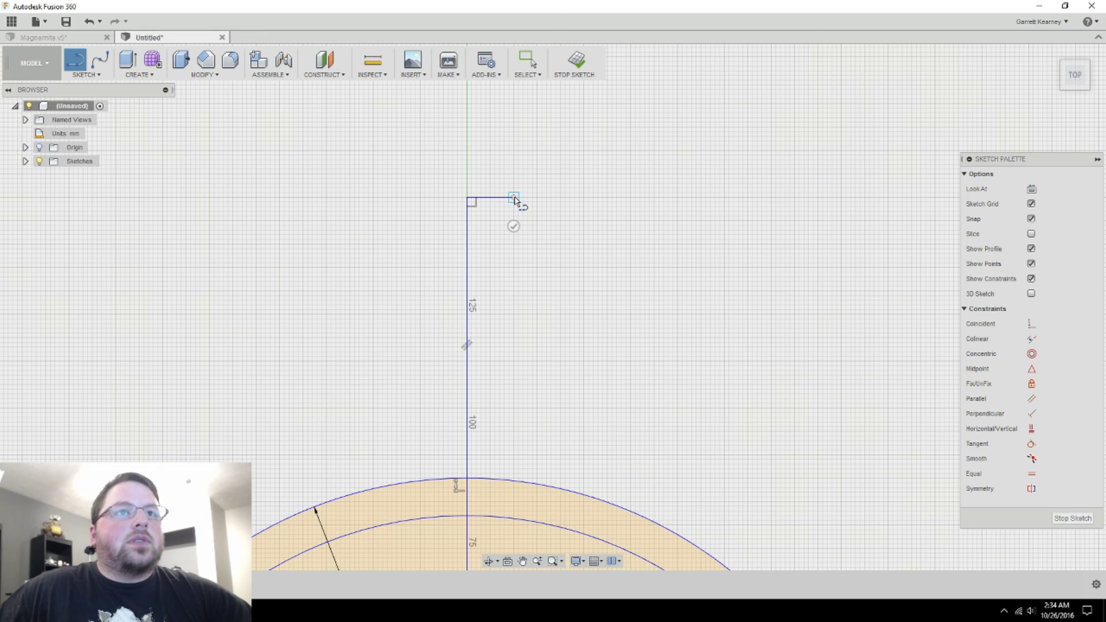
Step: Close the shaft down to the body and draw the screw head's top edge extending right
middle_click_drag(519, 375, 509, 245)
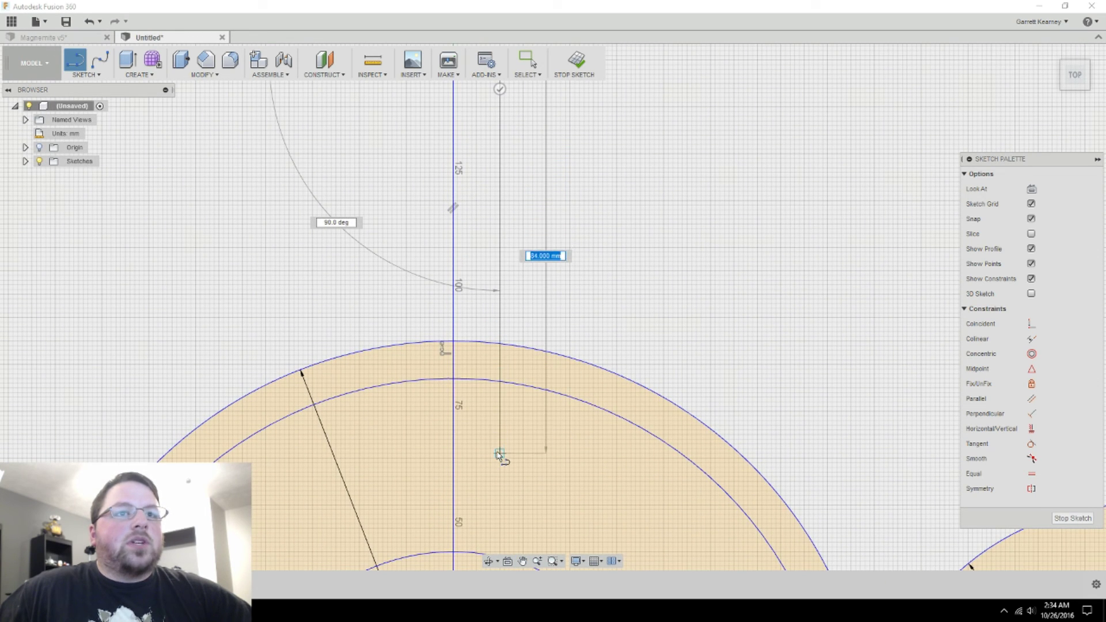
left_click(500, 453)
left_click(454, 454)
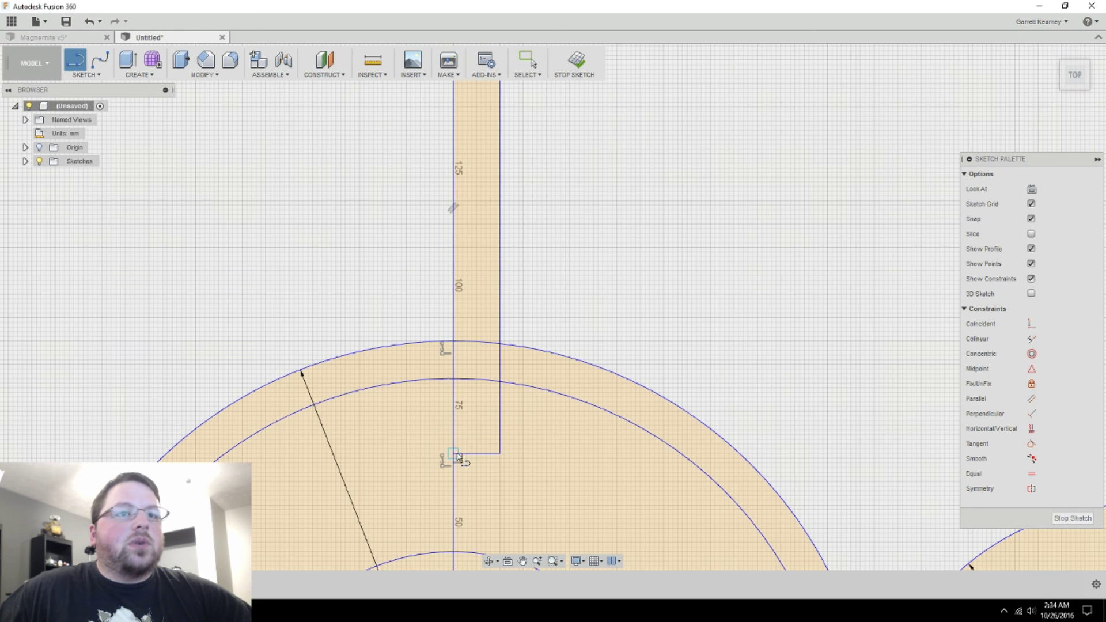
middle_click_drag(648, 258, 652, 393)
scroll(610, 254, "up", 2)
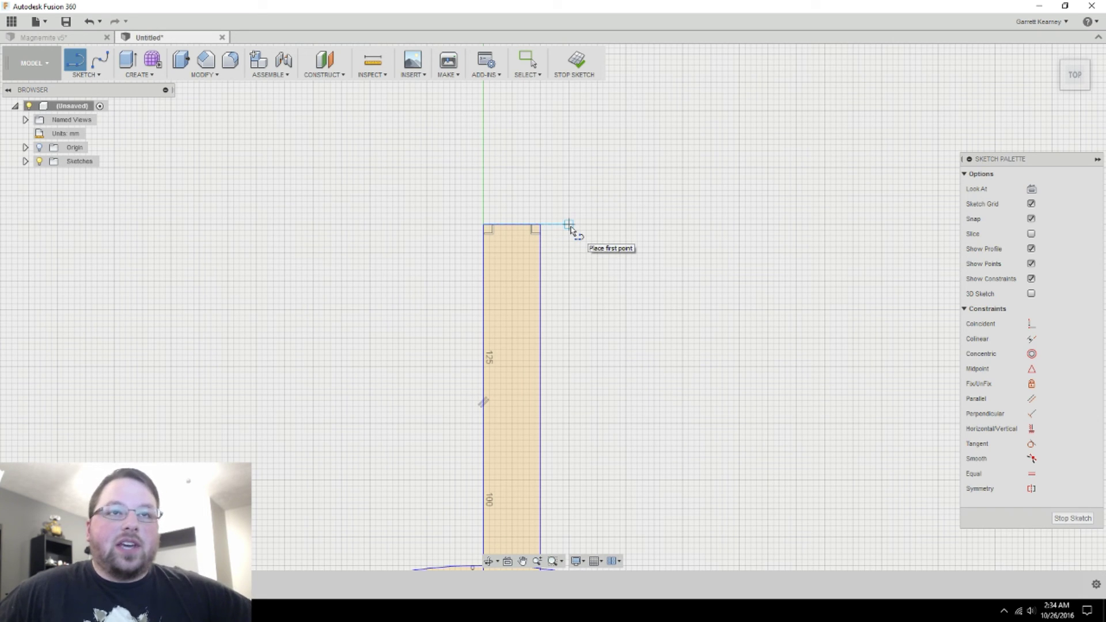
left_click(484, 224)
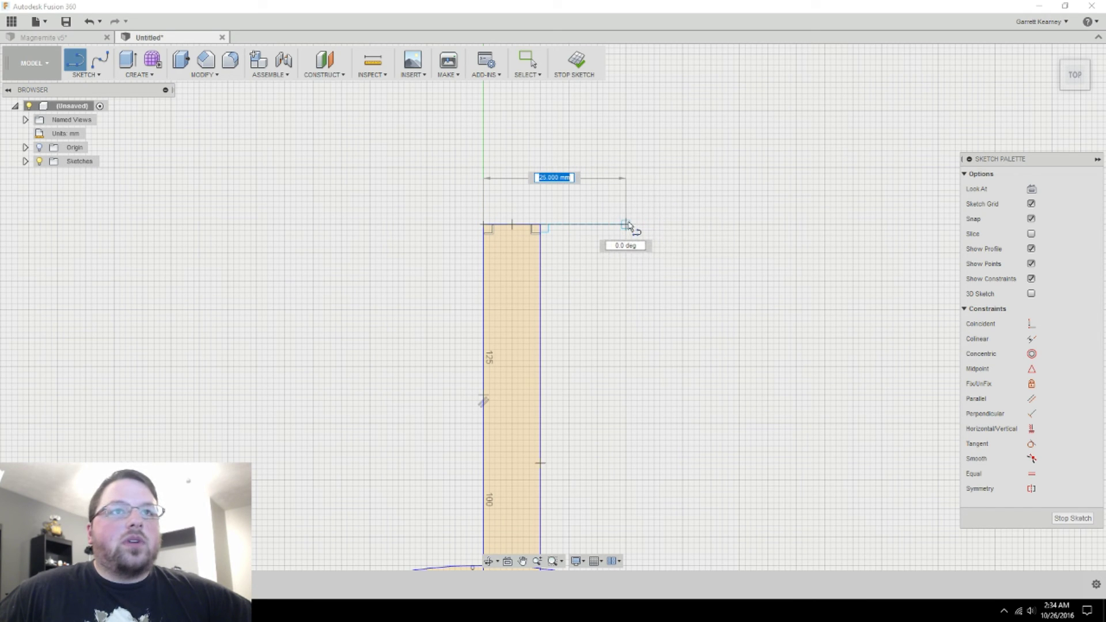
left_click(626, 225)
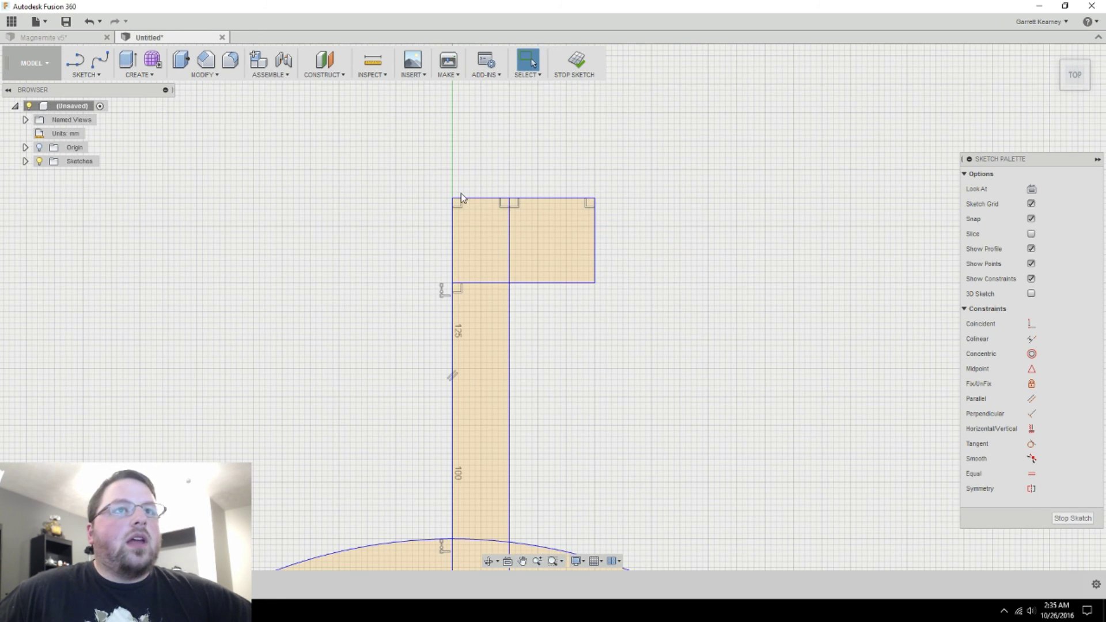
Step: Draw a spline arcing from the head's top-left corner down to its lower-right corner
left_click(100, 61)
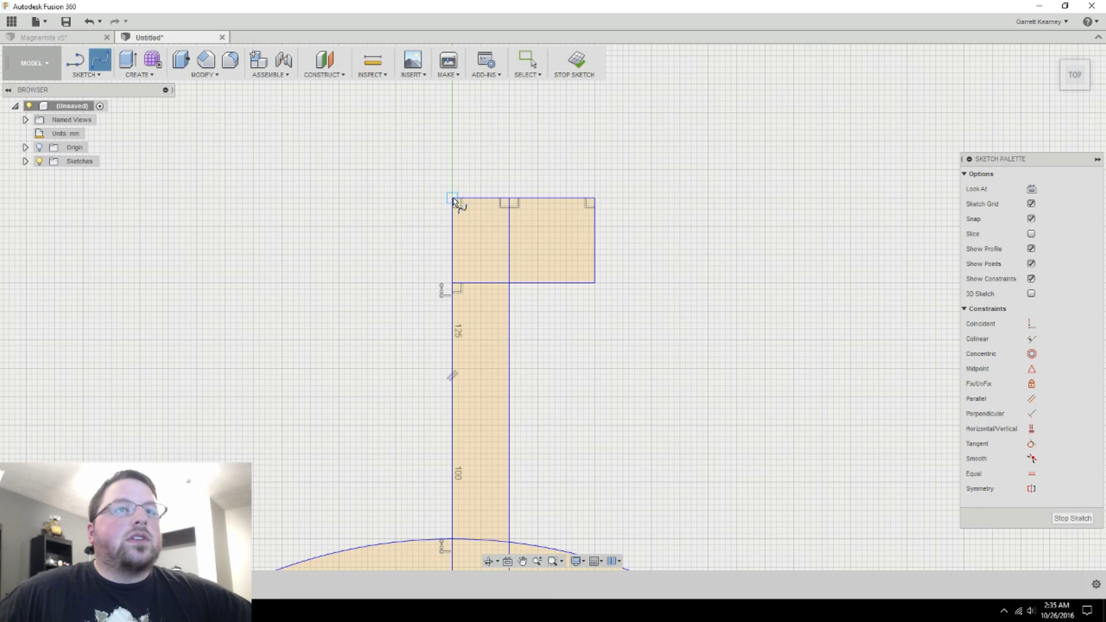
left_click(453, 199)
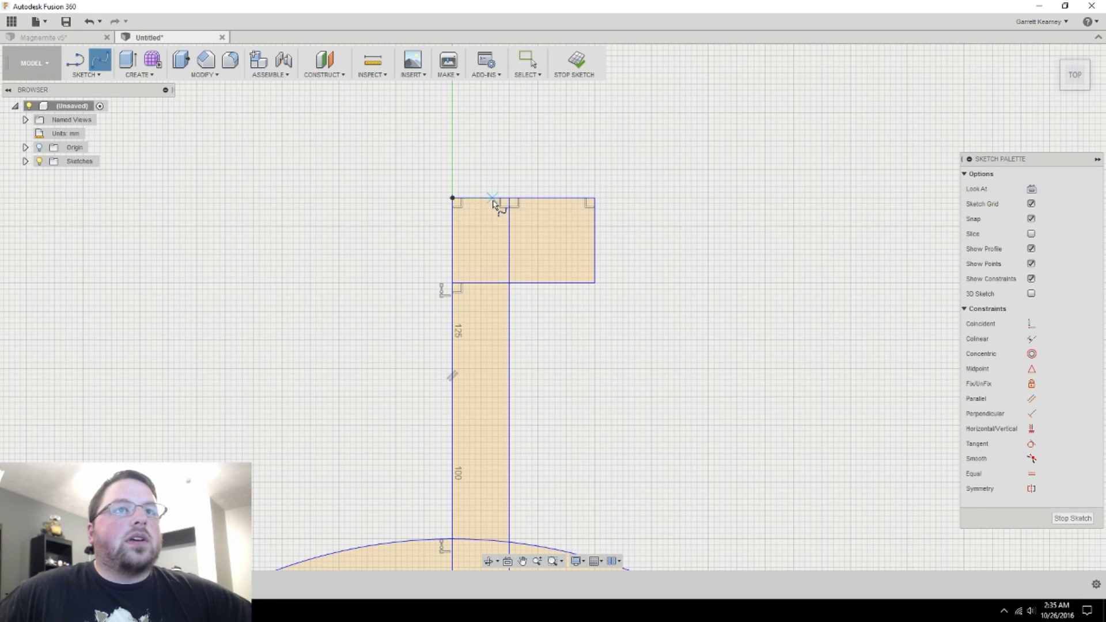
left_click(493, 198)
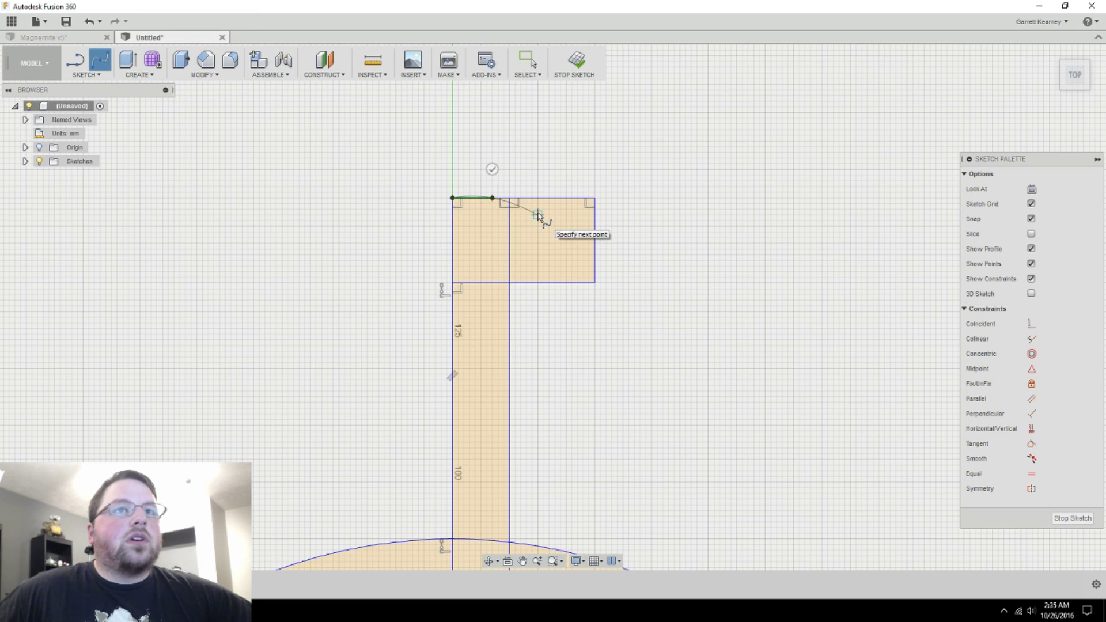
left_click(538, 215)
left_click(573, 245)
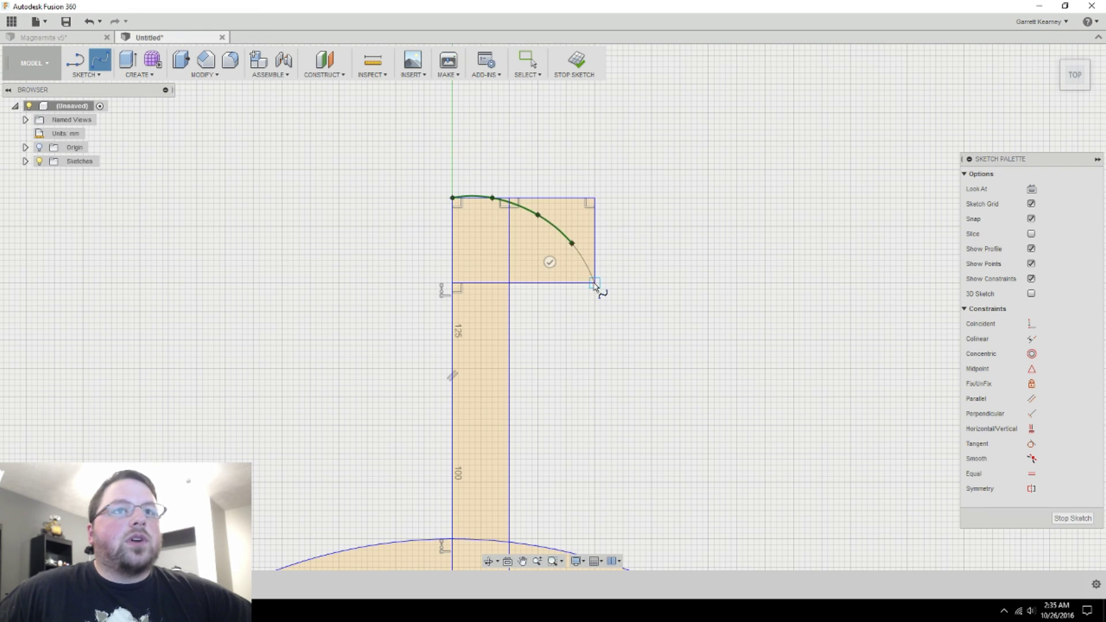
left_click(596, 283)
left_click(567, 294)
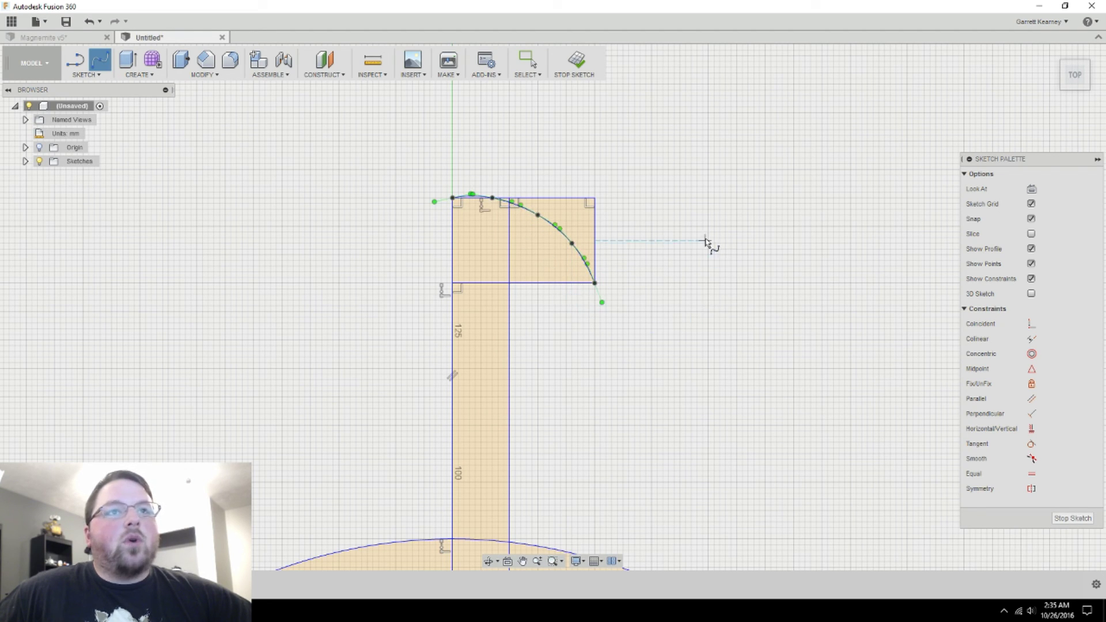
key("Escape")
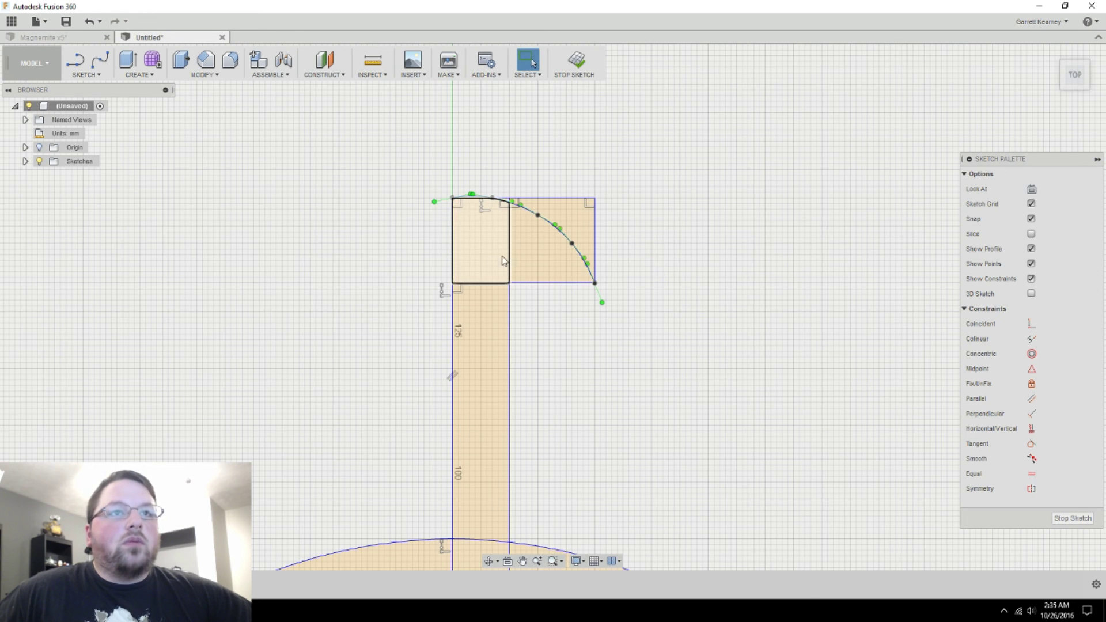
scroll(533, 255, "up", 4)
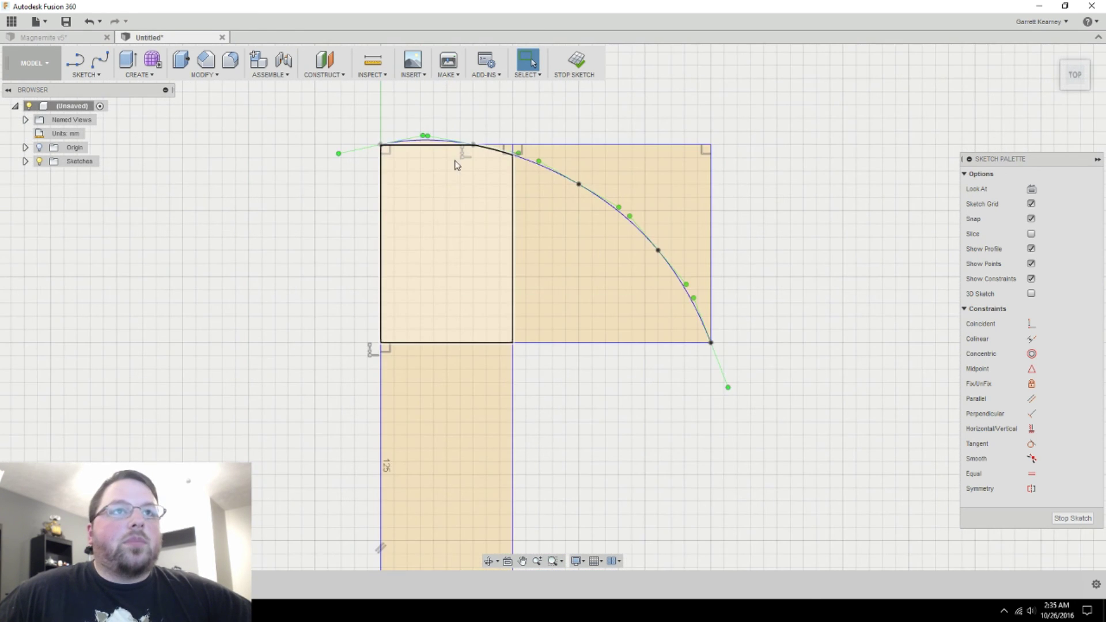
scroll(457, 163, "down", 1)
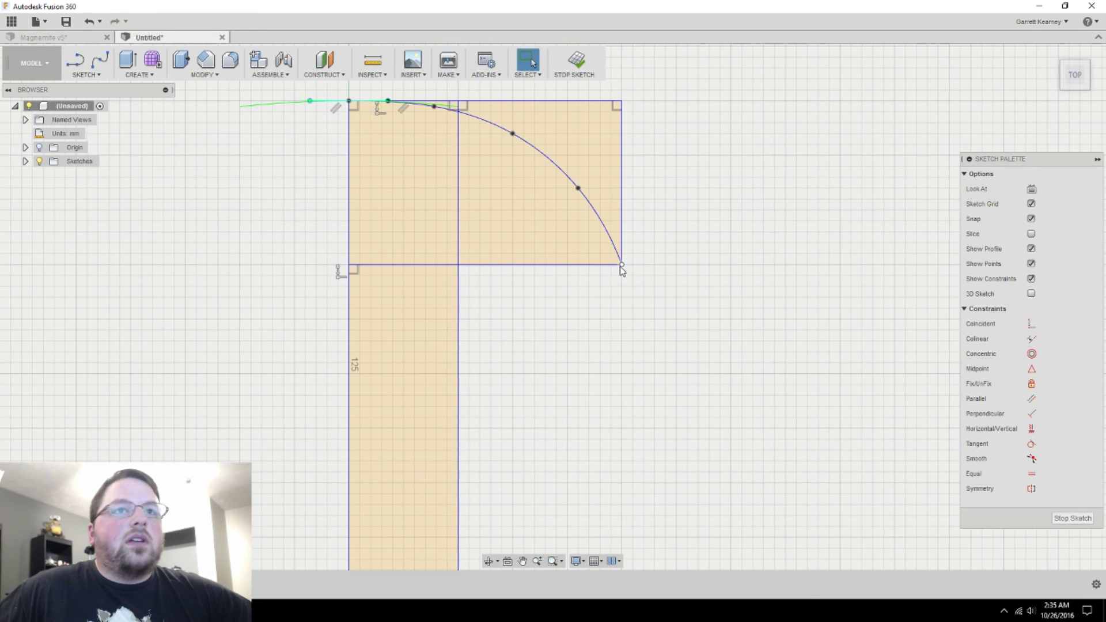
Step: Draw a second spline curving from the arc's lower end back underneath toward the shaft
left_click(101, 60)
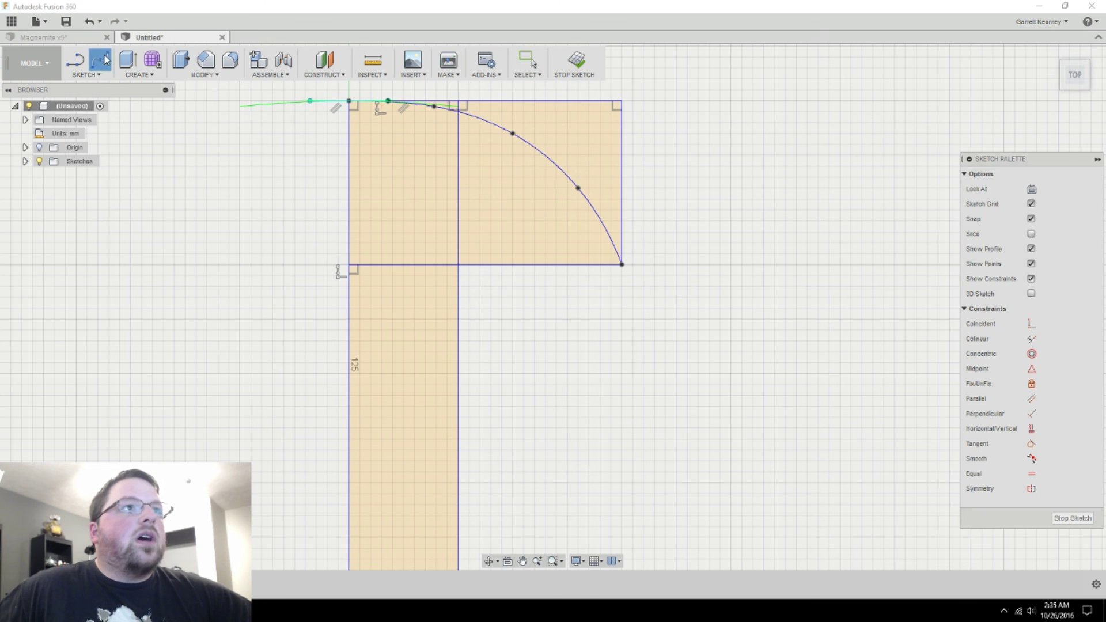
left_click(623, 265)
left_click(589, 287)
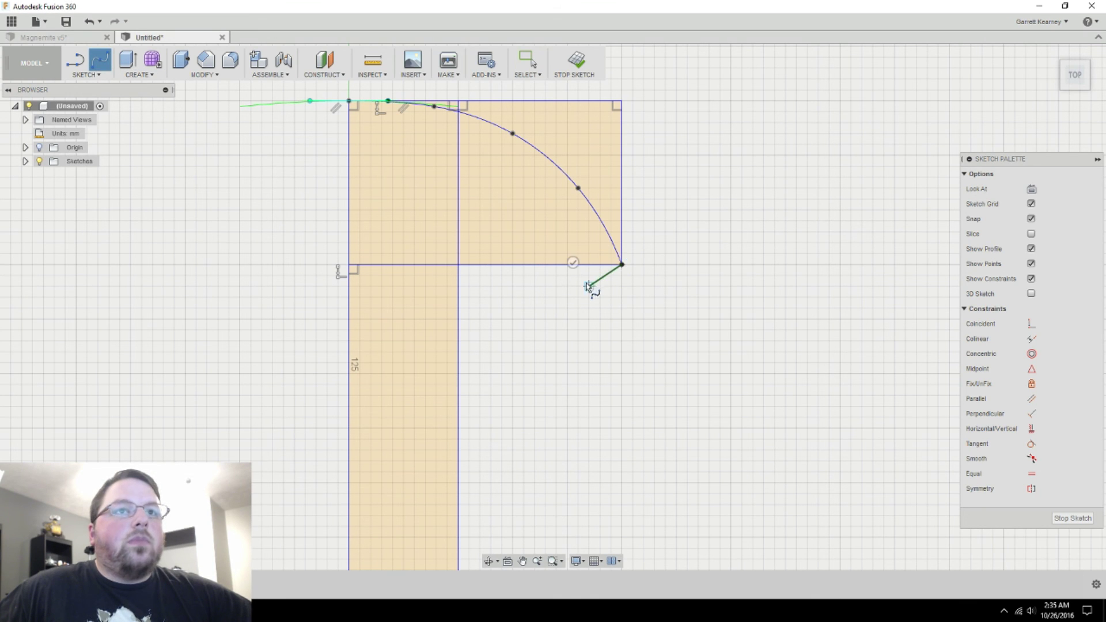
left_click(509, 300)
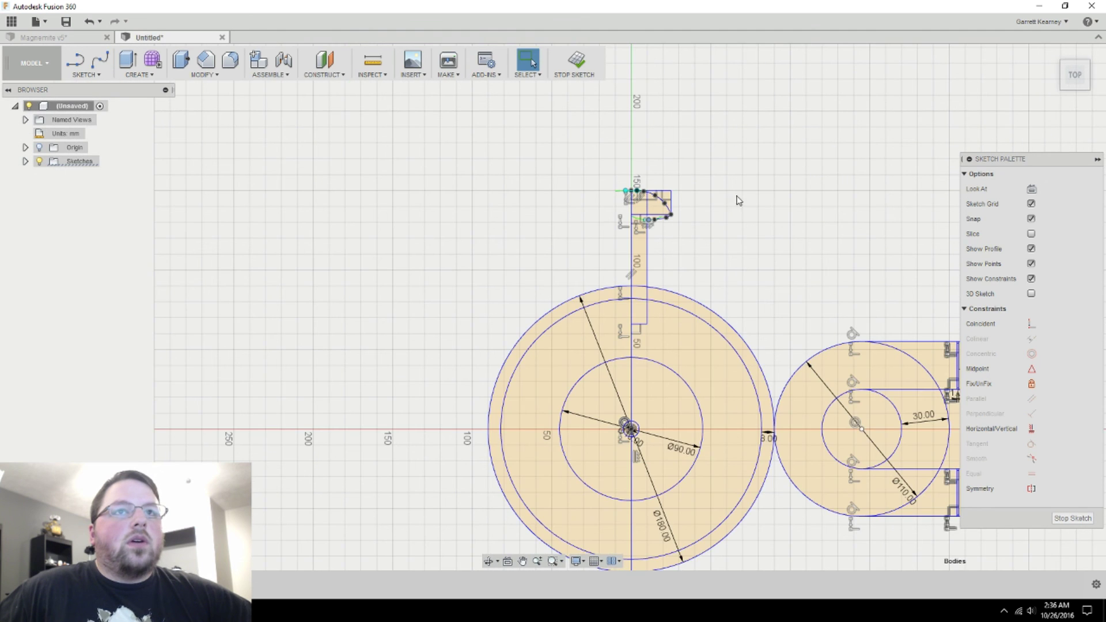
scroll(694, 219, "up", 10)
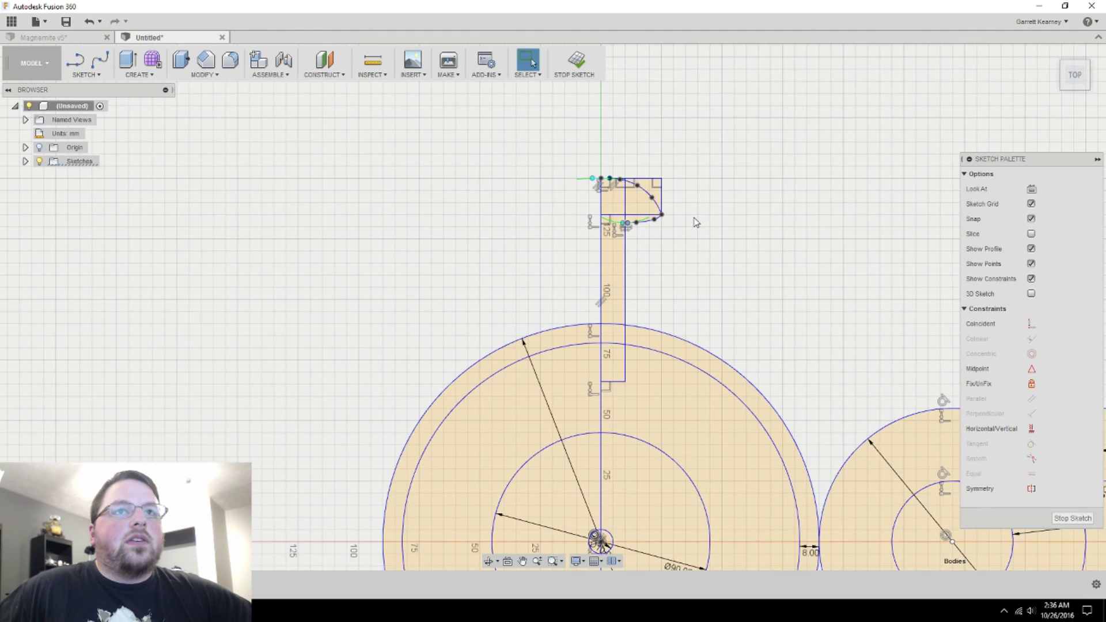
scroll(564, 159, "up", 2)
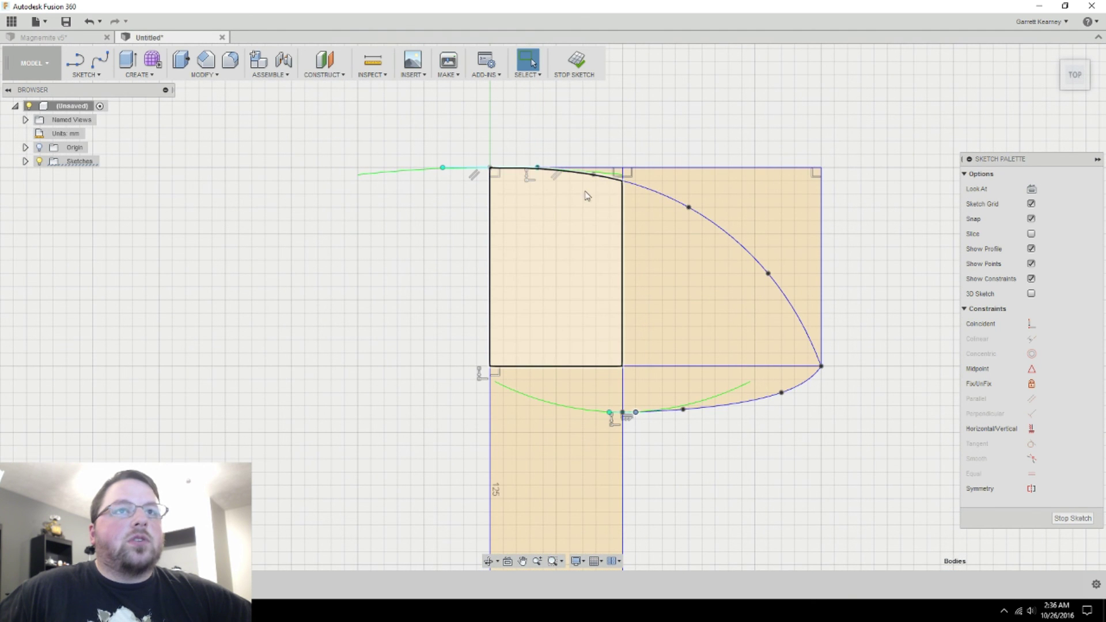
Step: Draw the slot outline about 10 mm deep in the head, plus a vertical line near its left edge
key("l")
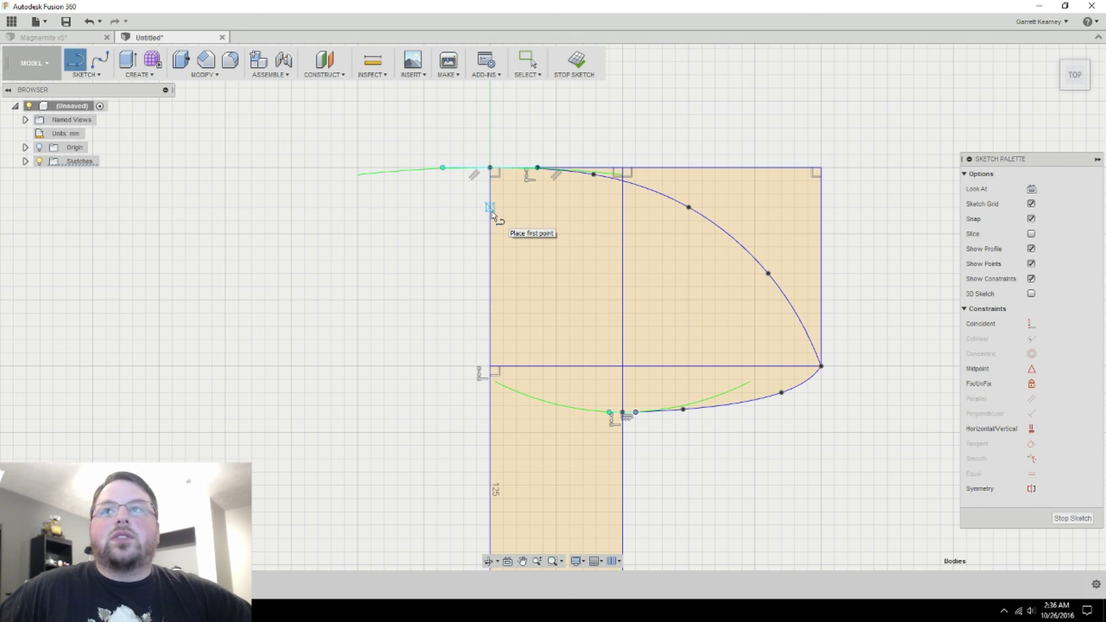
left_click(491, 211)
scroll(448, 338, "down", 1)
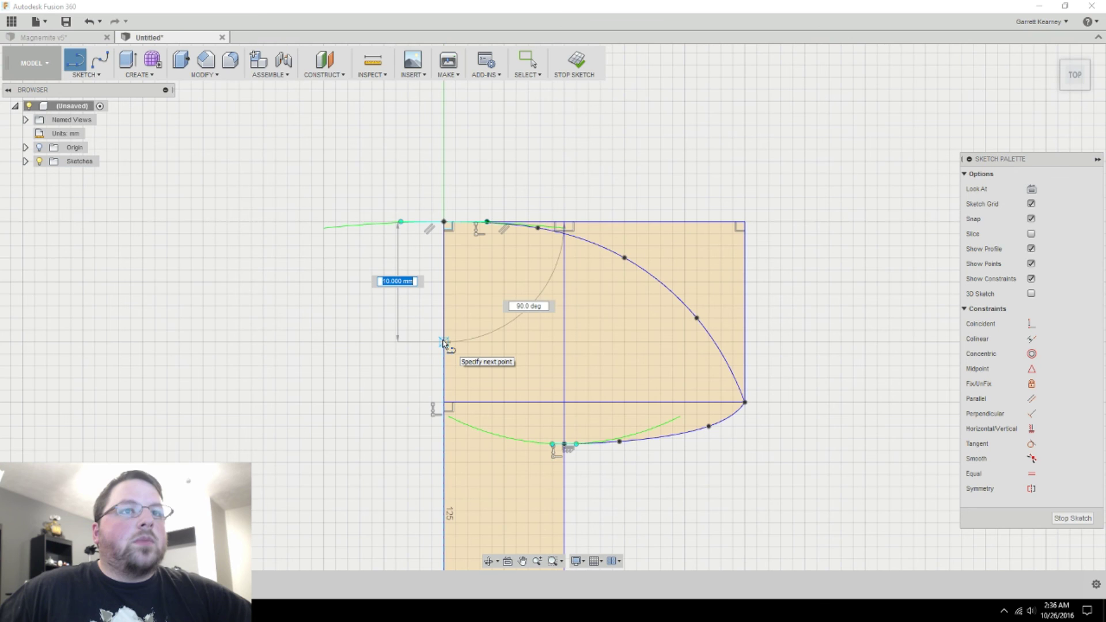
left_click(444, 344)
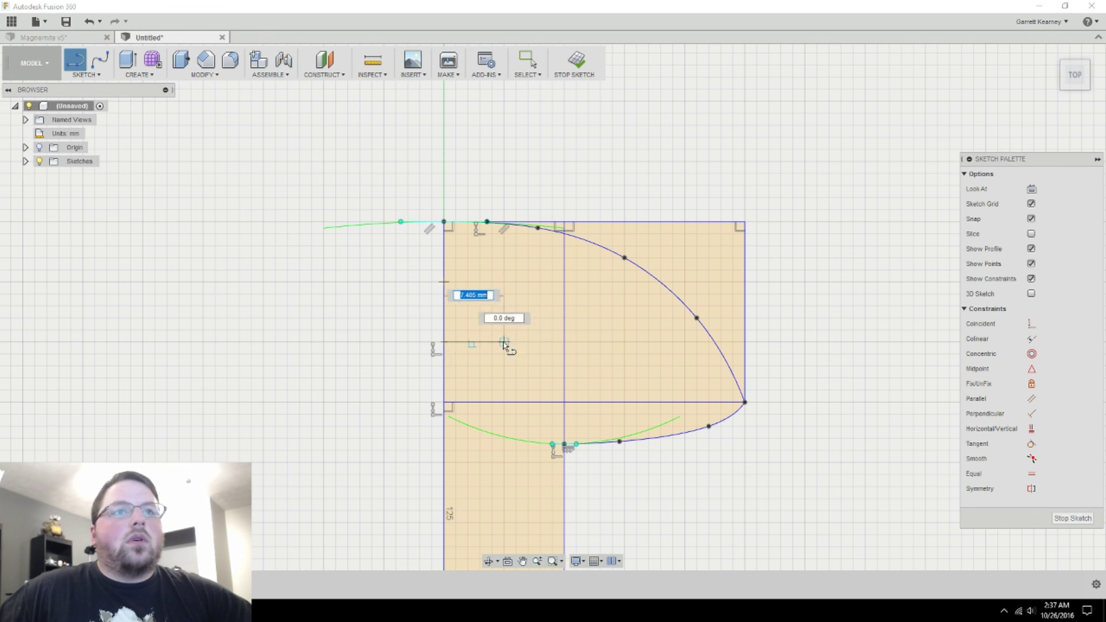
left_click(625, 344)
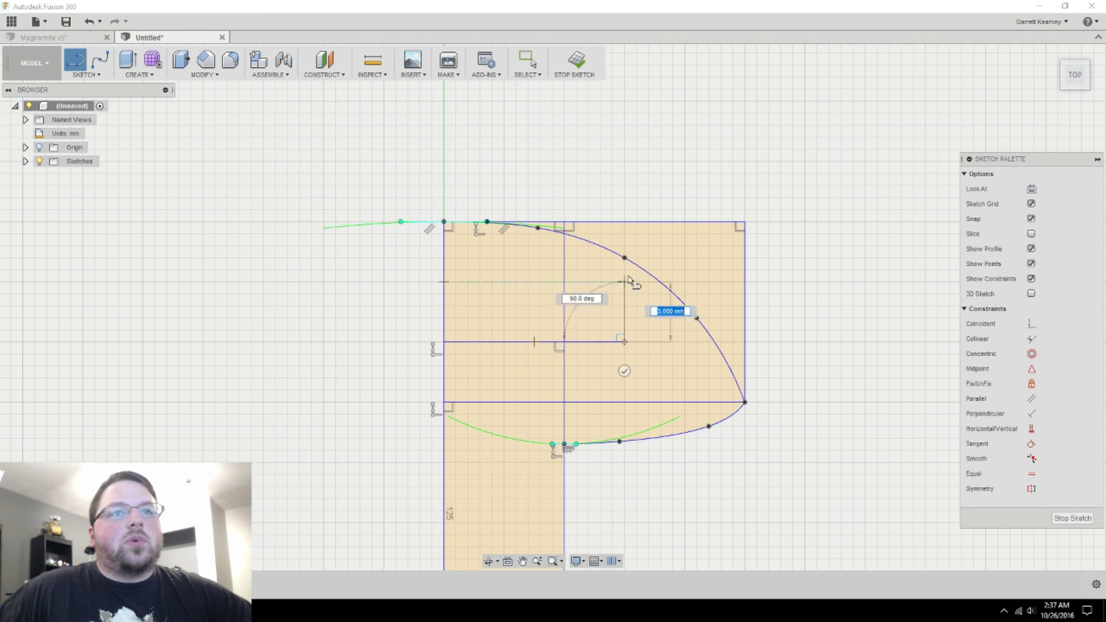
double_click(624, 222)
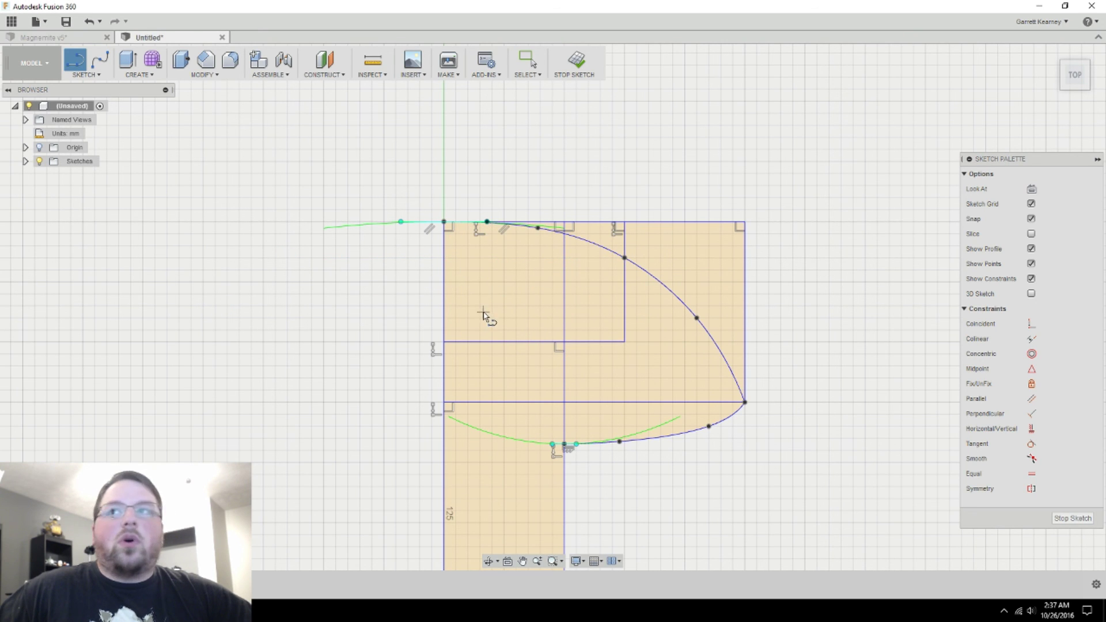
left_click(480, 343)
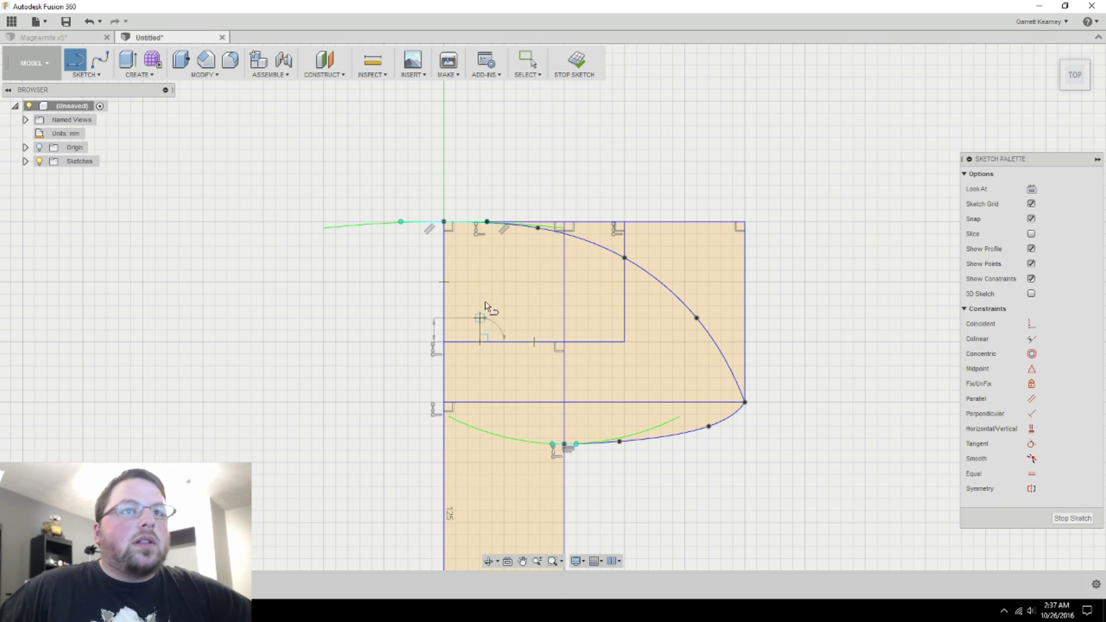
left_click(481, 222)
key("Escape")
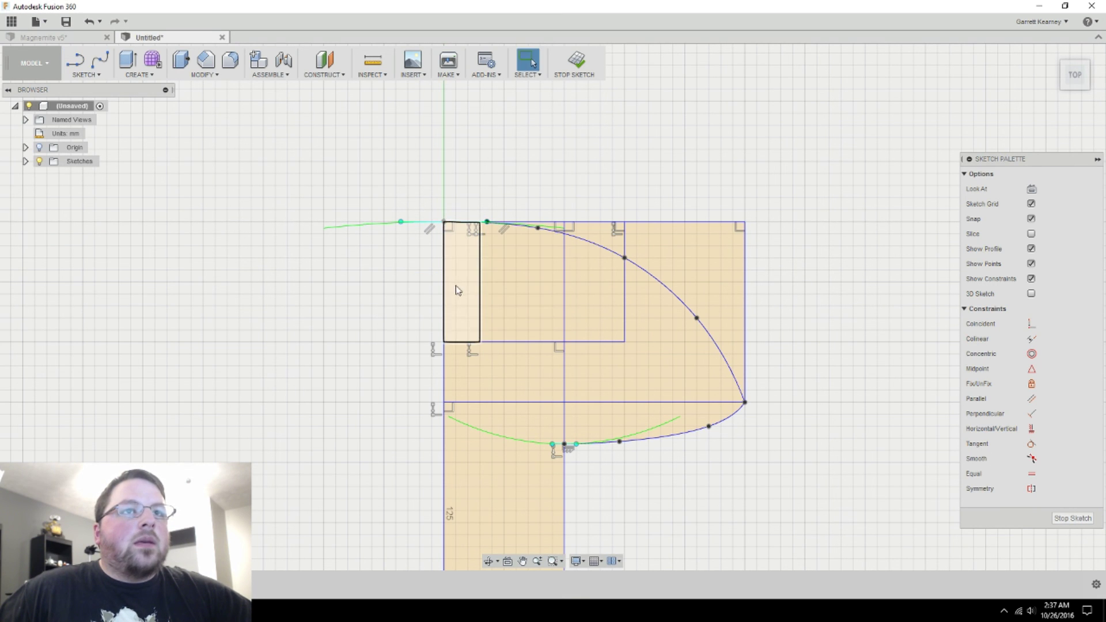
Step: Dimension the gap between the head's left edge and the vertical line as 2.5 mm
left_click(443, 285)
left_click(479, 285)
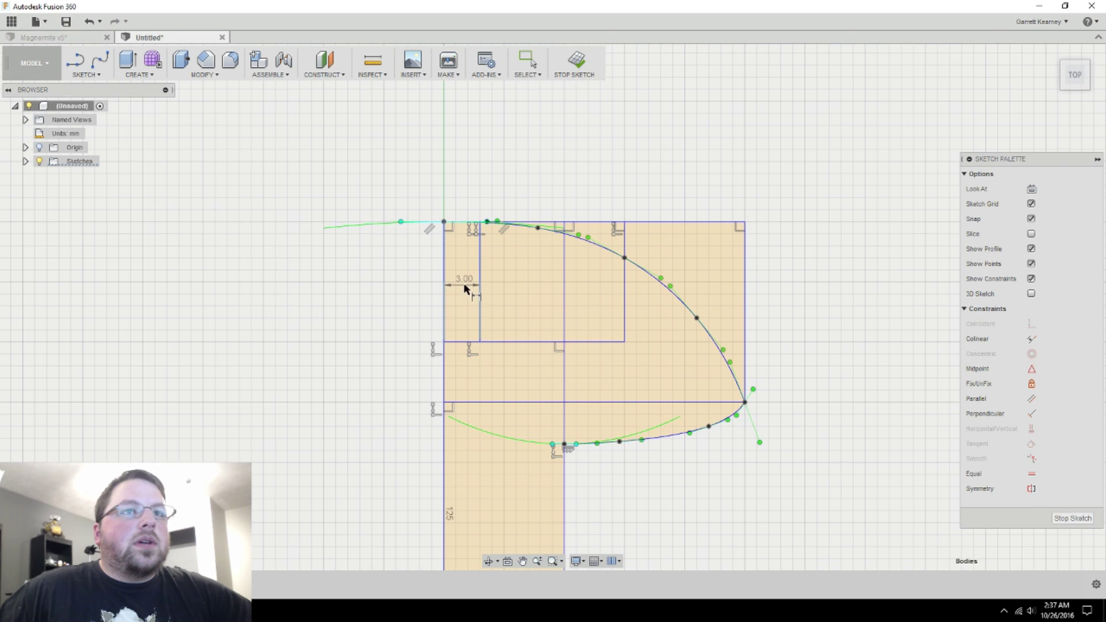
left_click(467, 284)
type("2.5")
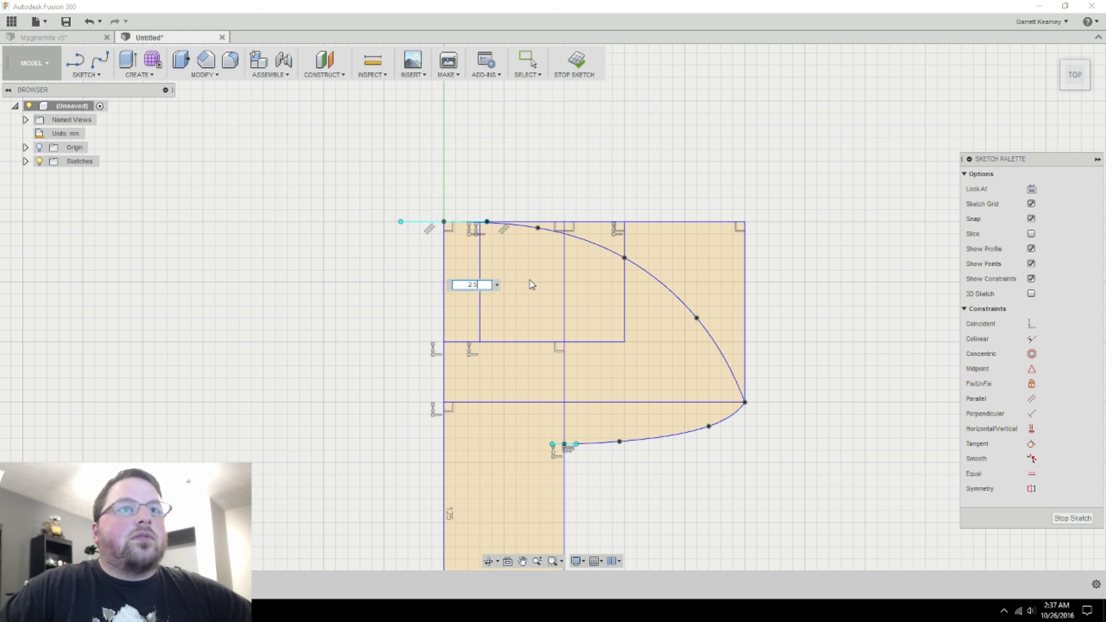
key("Return")
key("Escape")
key("F6")
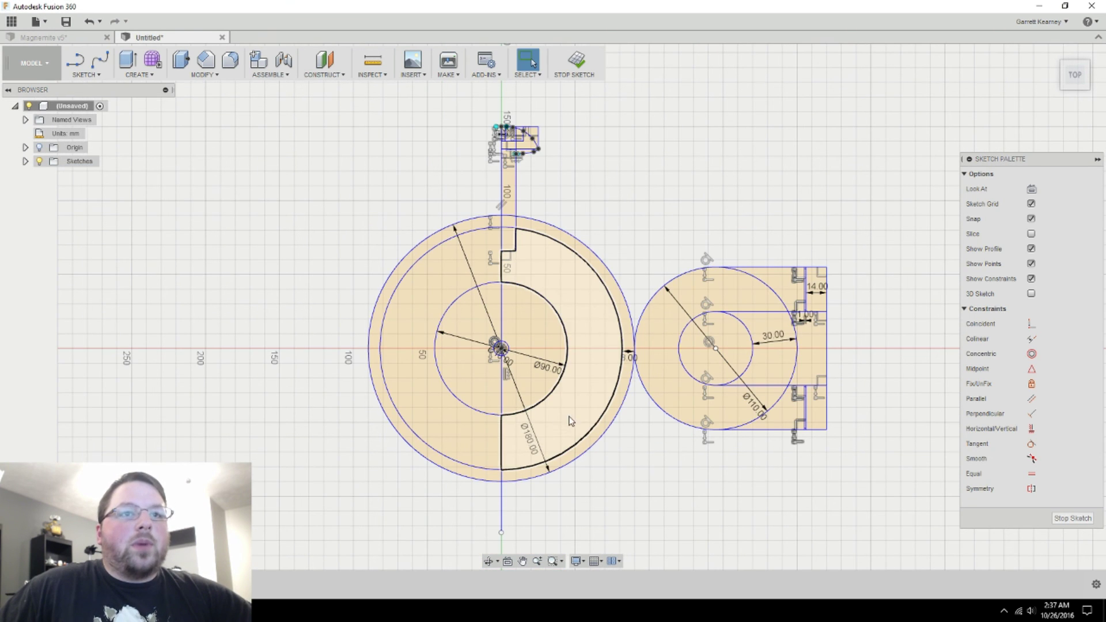